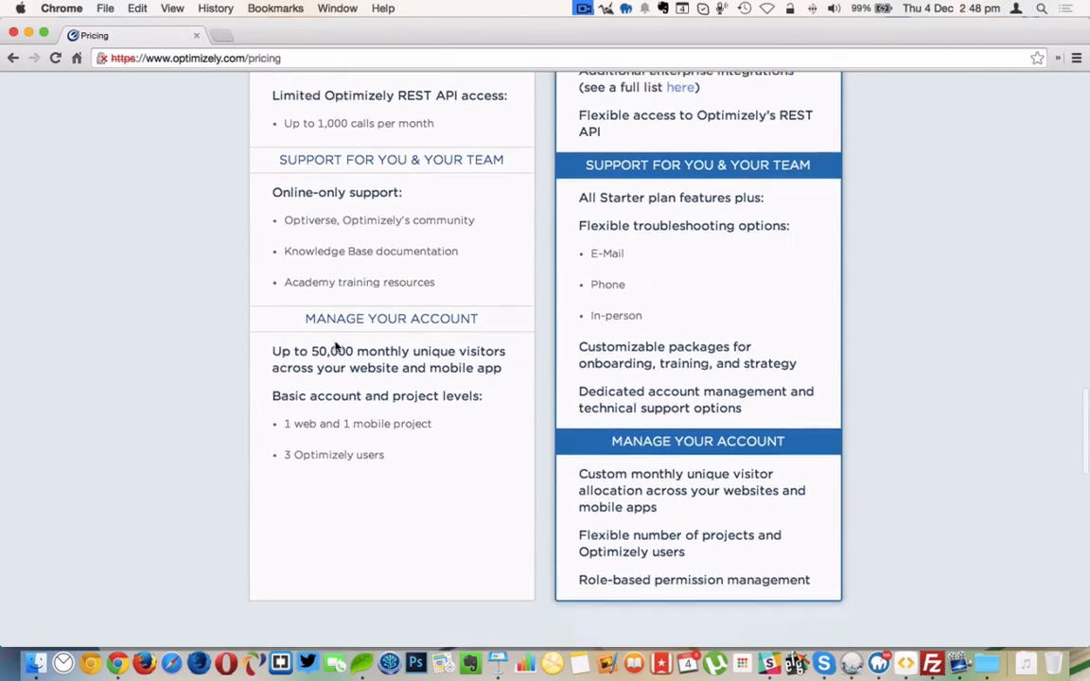
- Review the Starter and Enterprise plan details on the Plans and Pricing page
scroll(335, 347, up, 5)
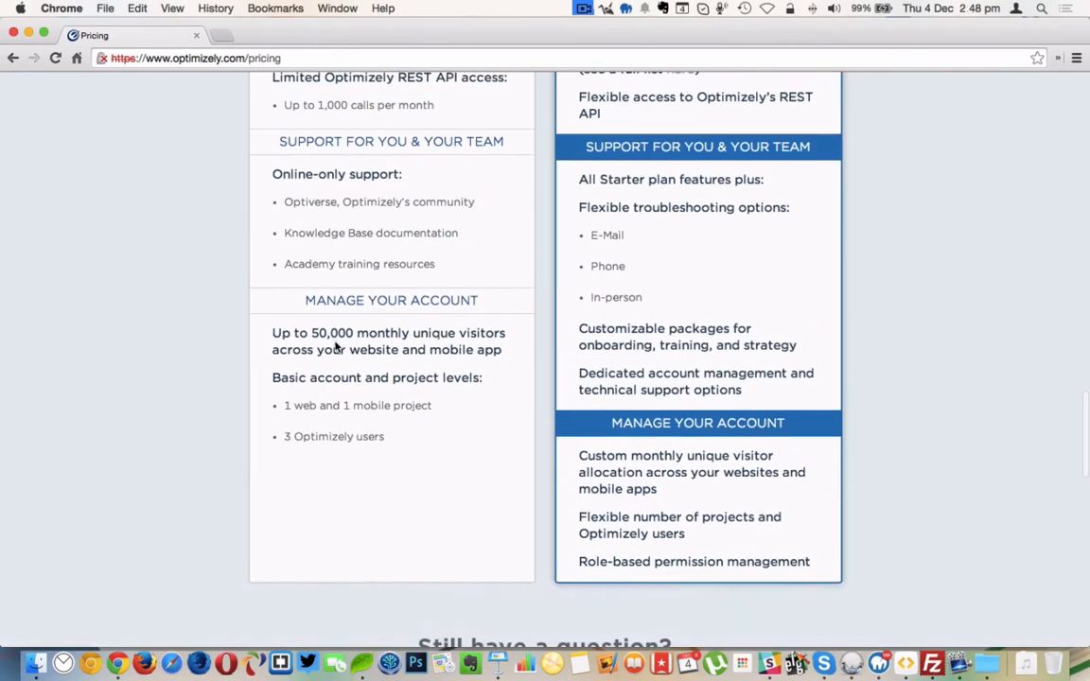
scroll(335, 347, up, 7)
scroll(335, 346, up, 15)
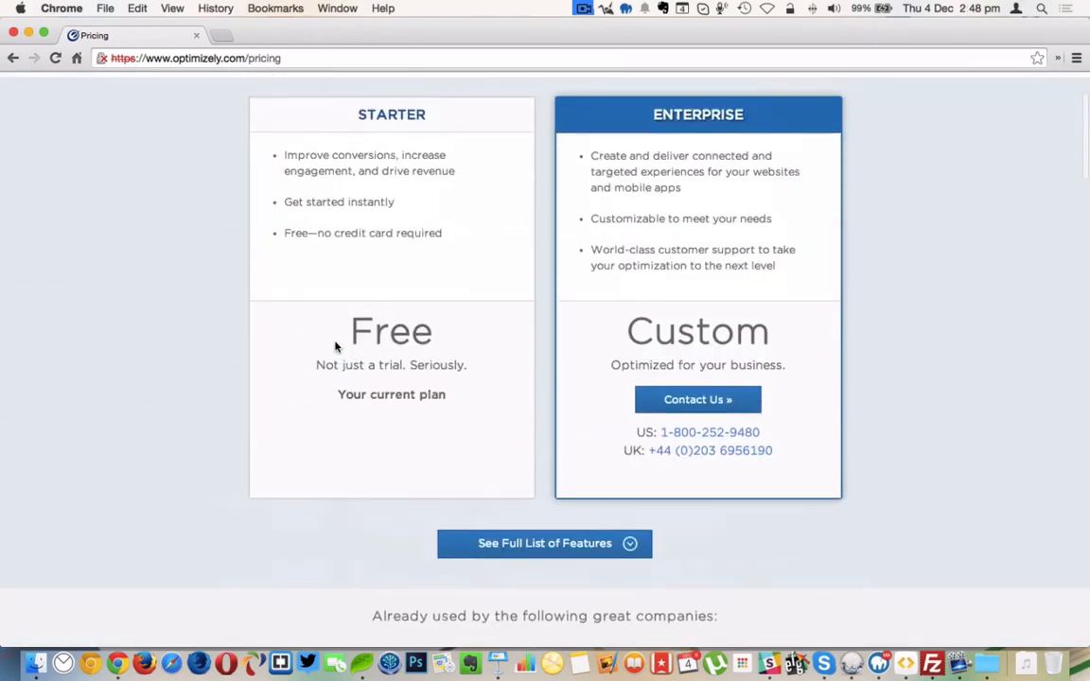
scroll(335, 347, up, 3)
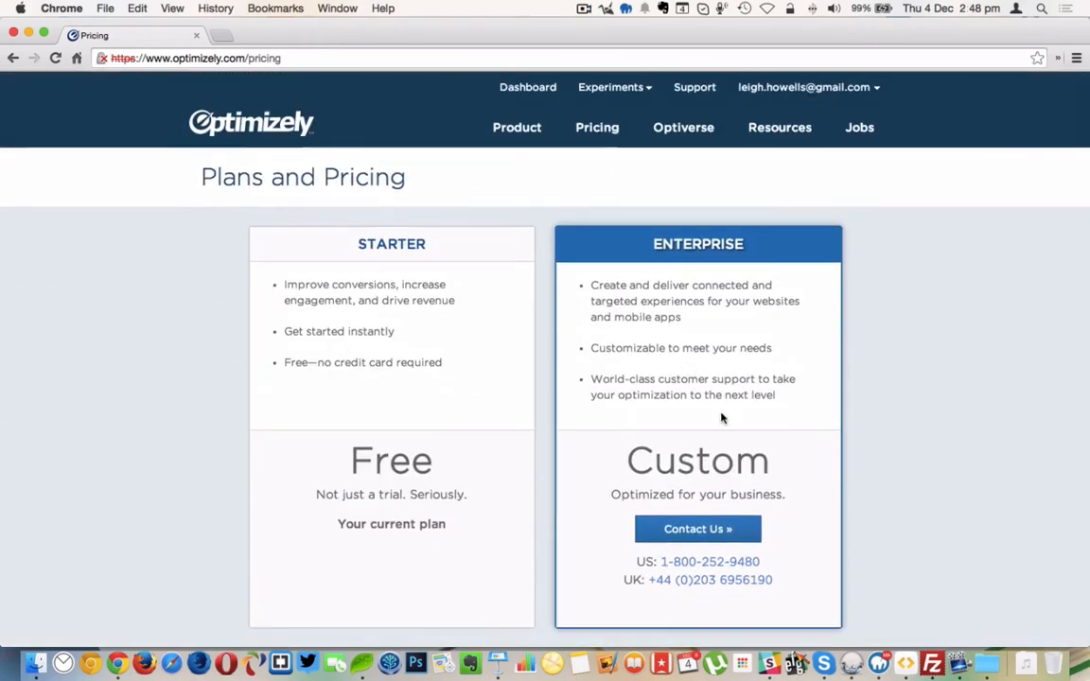
scroll(722, 418, down, 9)
scroll(662, 331, up, 9)
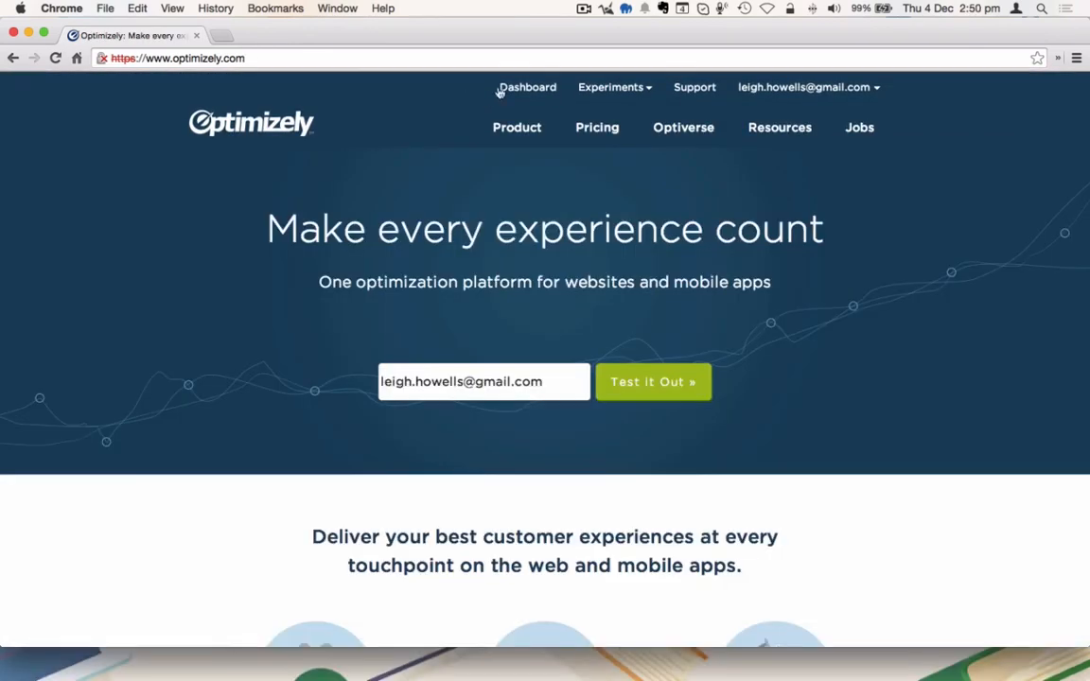
- From the project dashboard, create an experiment named Blinds, with the demo site's page ending in /demo/Blinds as its experiment URL
click(540, 89)
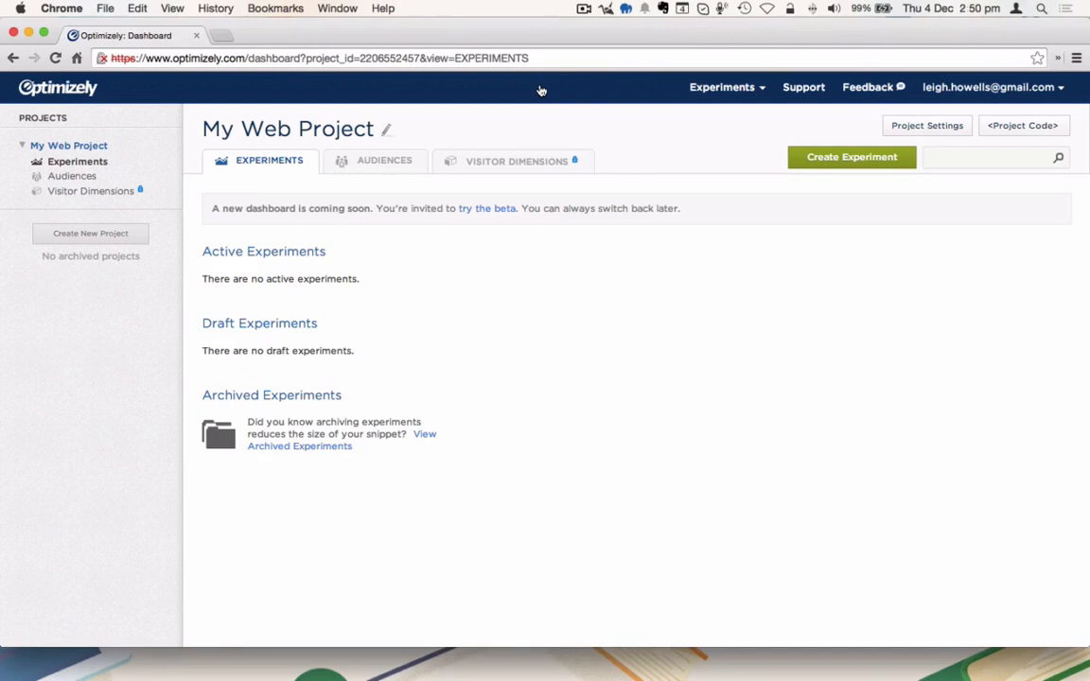
click(861, 162)
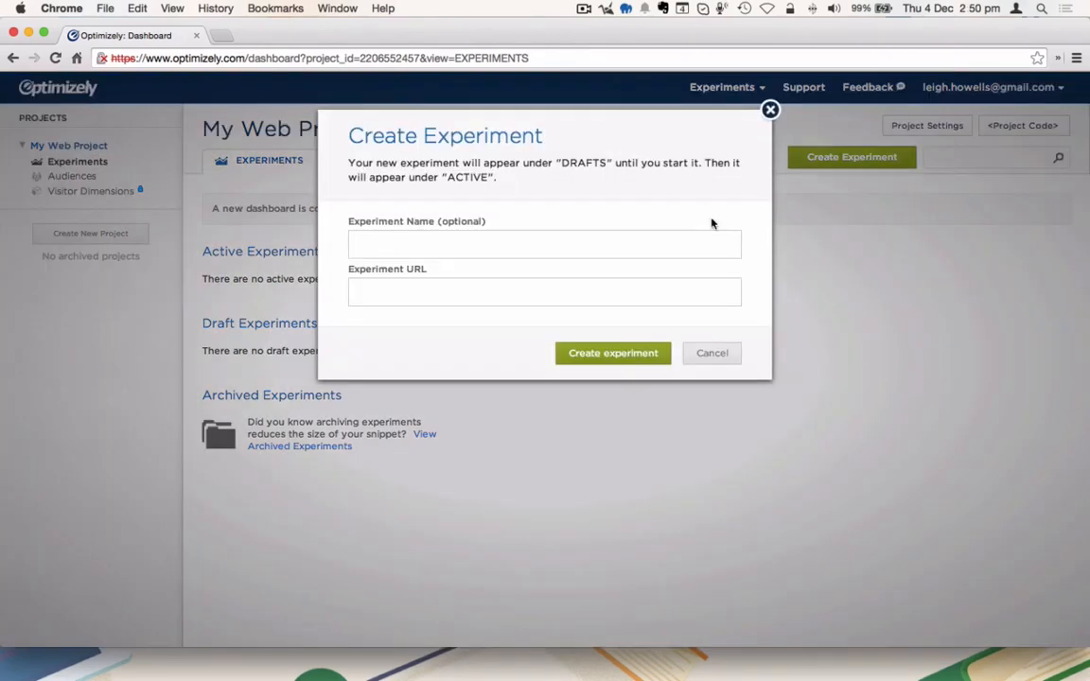
click(378, 246)
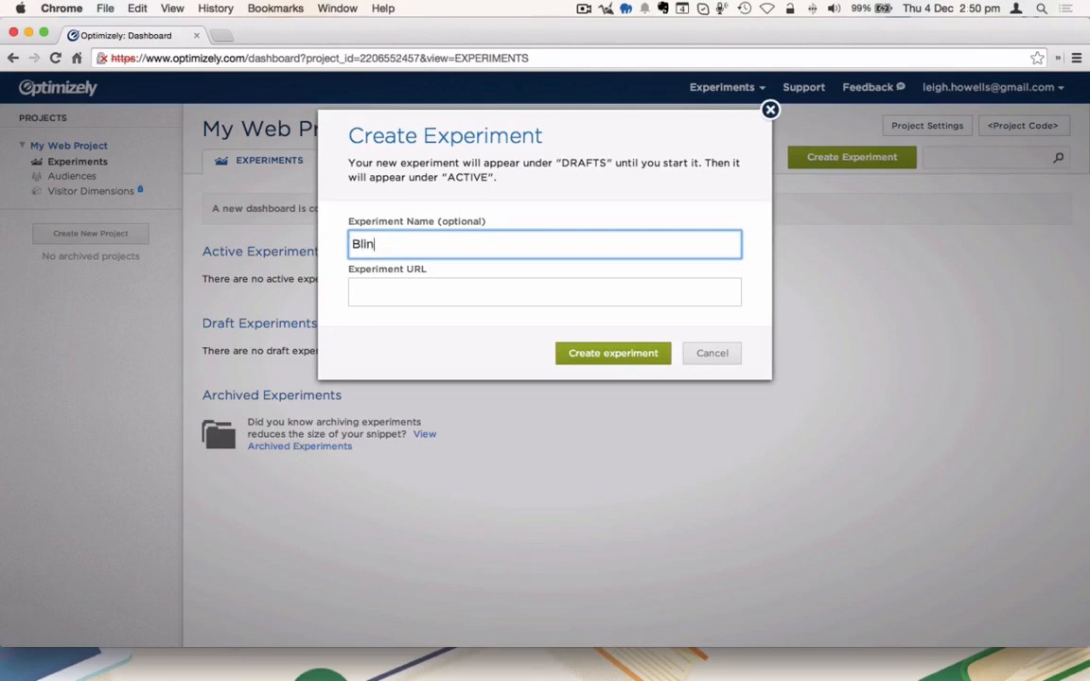
key(Tab)
text(leigh)
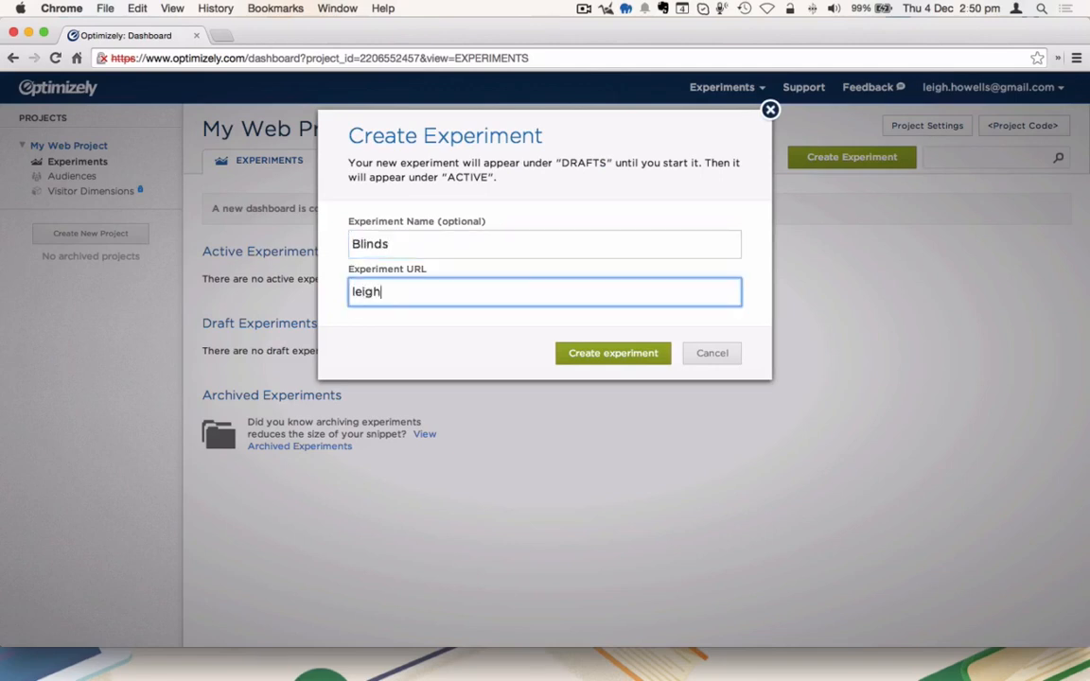
text(howells.com/demo/Blinds)
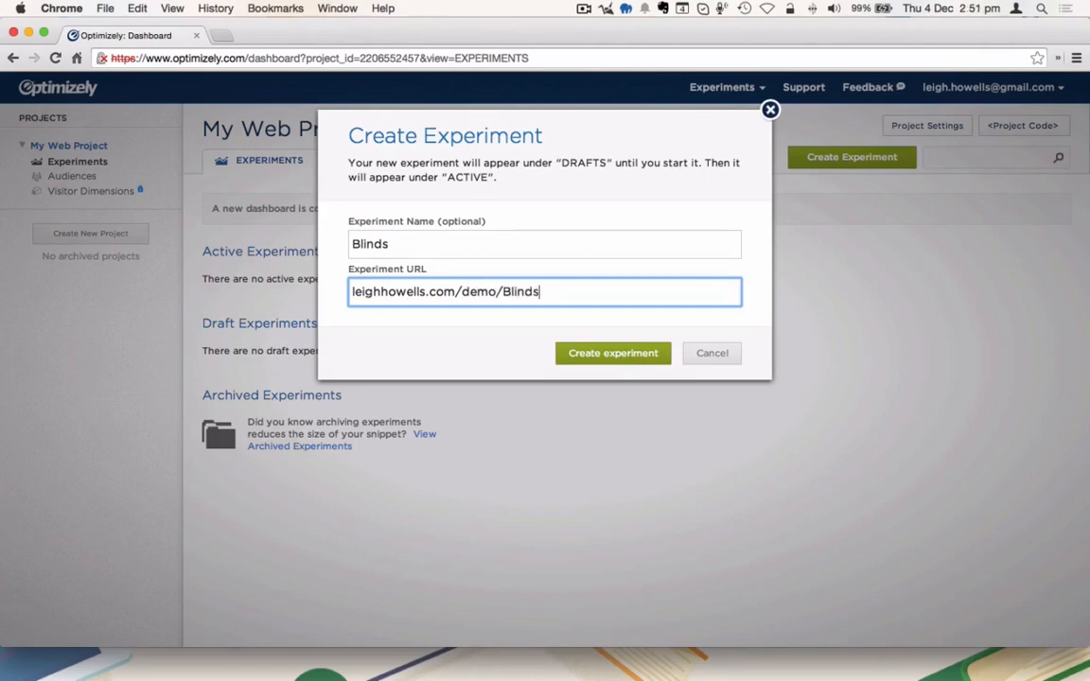
click(610, 353)
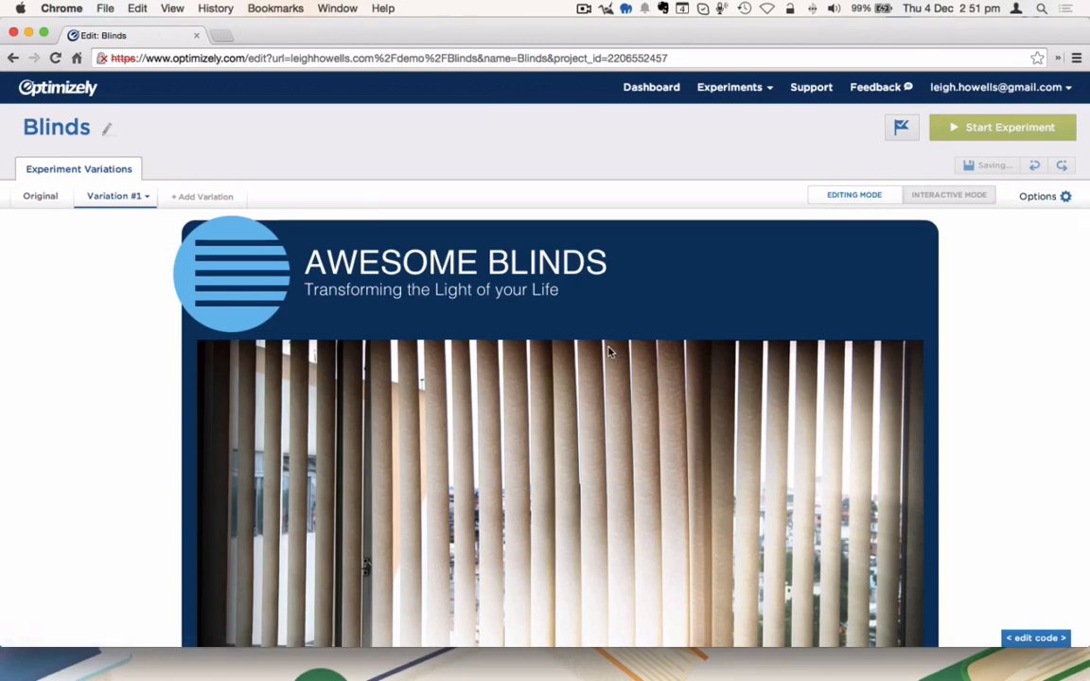
- Show the Original version of the experiment page and look through its content
click(38, 198)
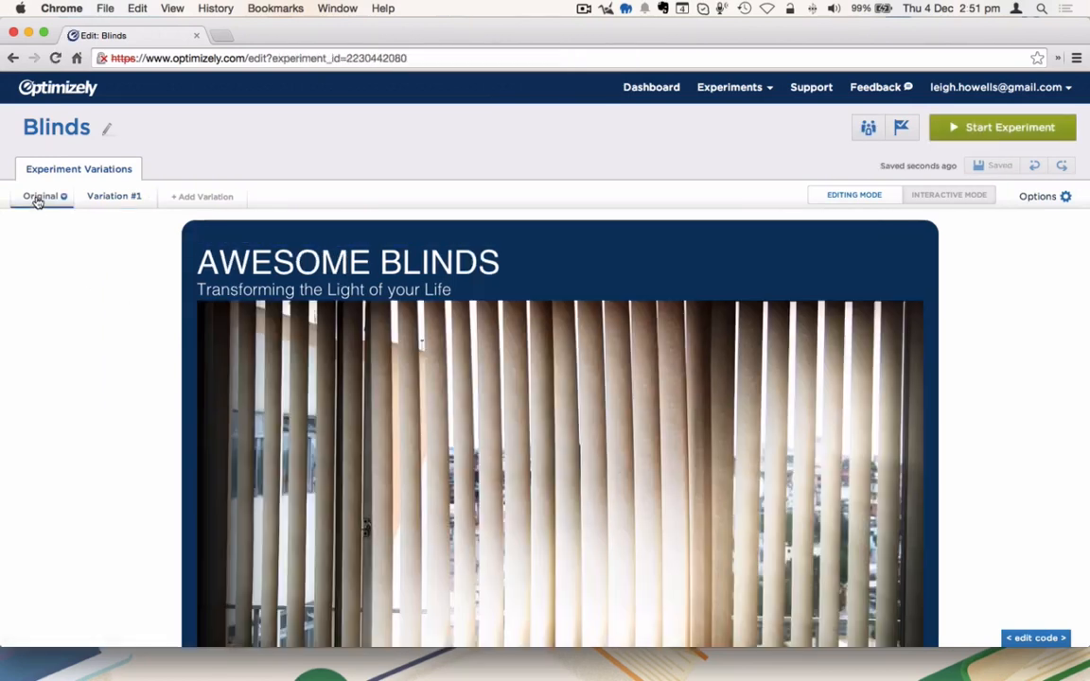
scroll(107, 338, down, 2)
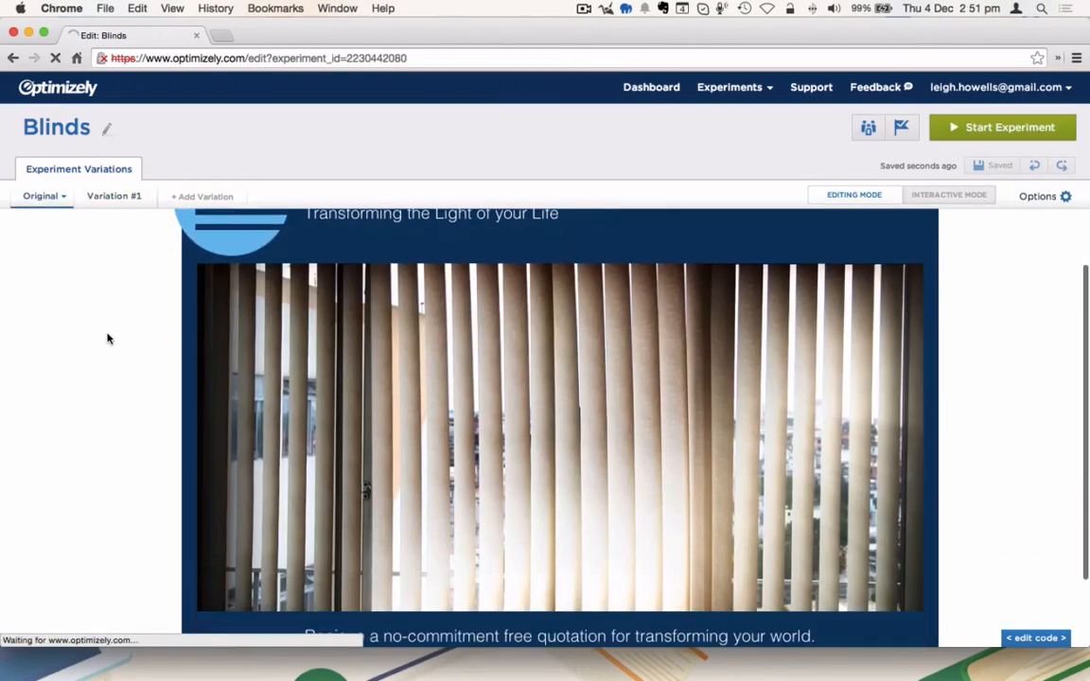
scroll(107, 338, down, 2)
scroll(106, 339, up, 4)
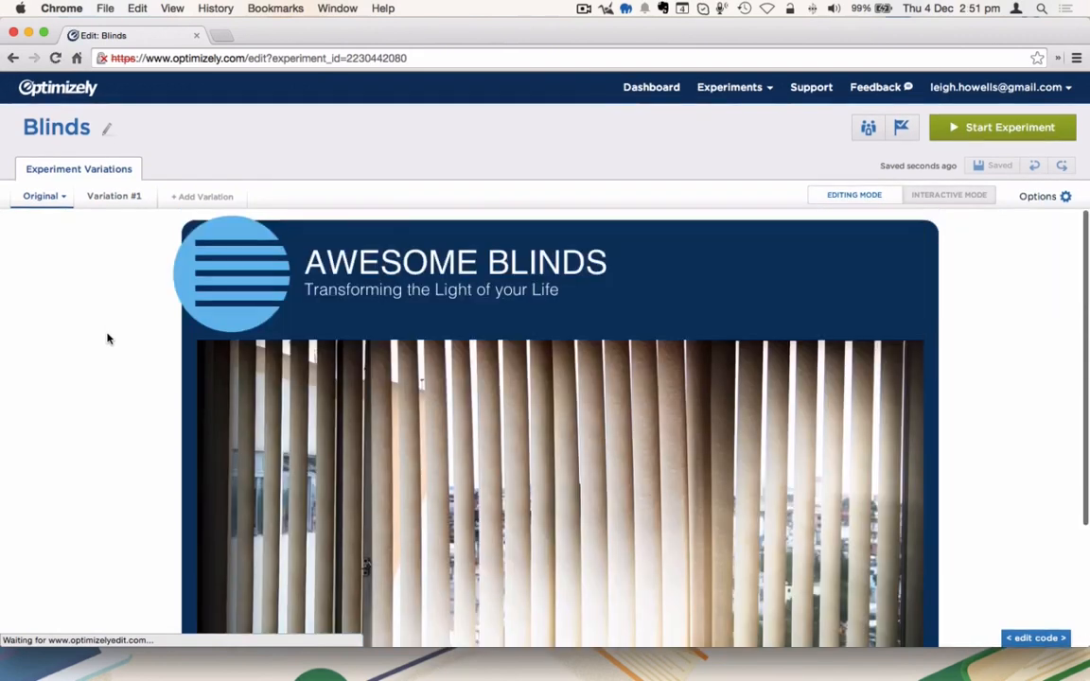
- Switch back to Variation #1 and look through its header, photo and quotation area
click(108, 199)
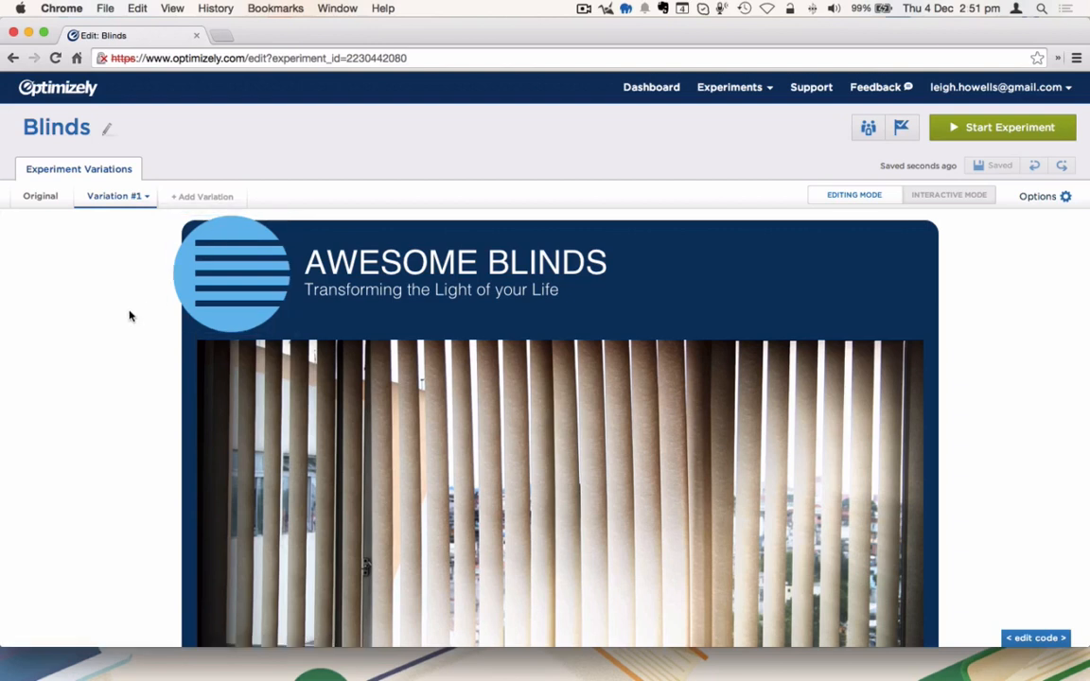
scroll(131, 316, down, 3)
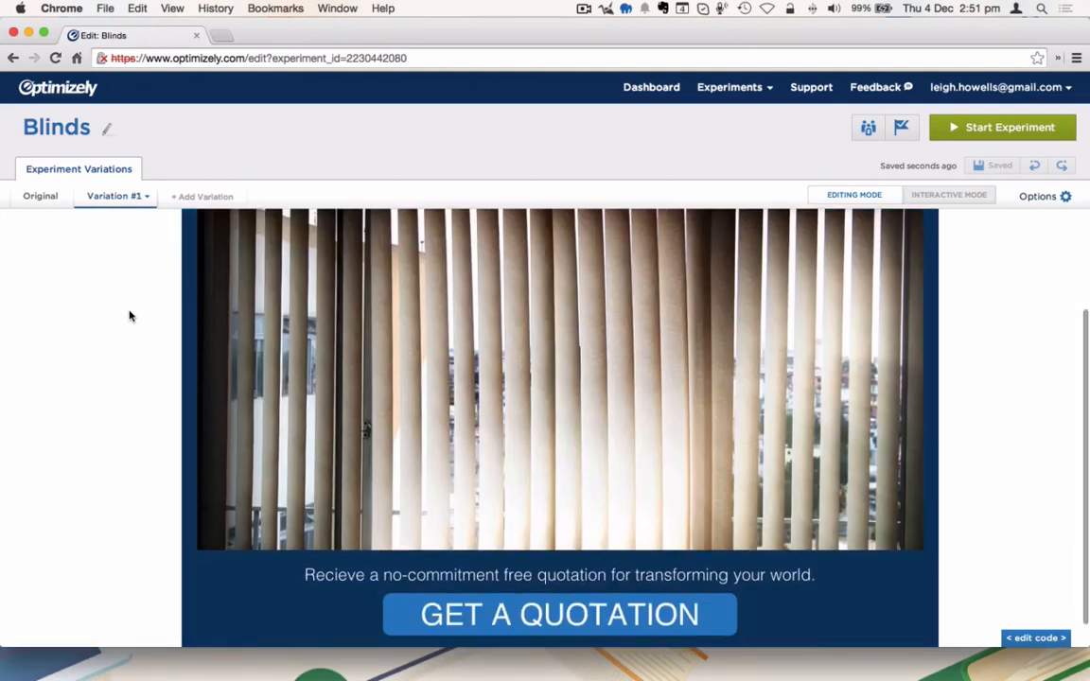
scroll(131, 316, up, 5)
scroll(212, 327, down, 1)
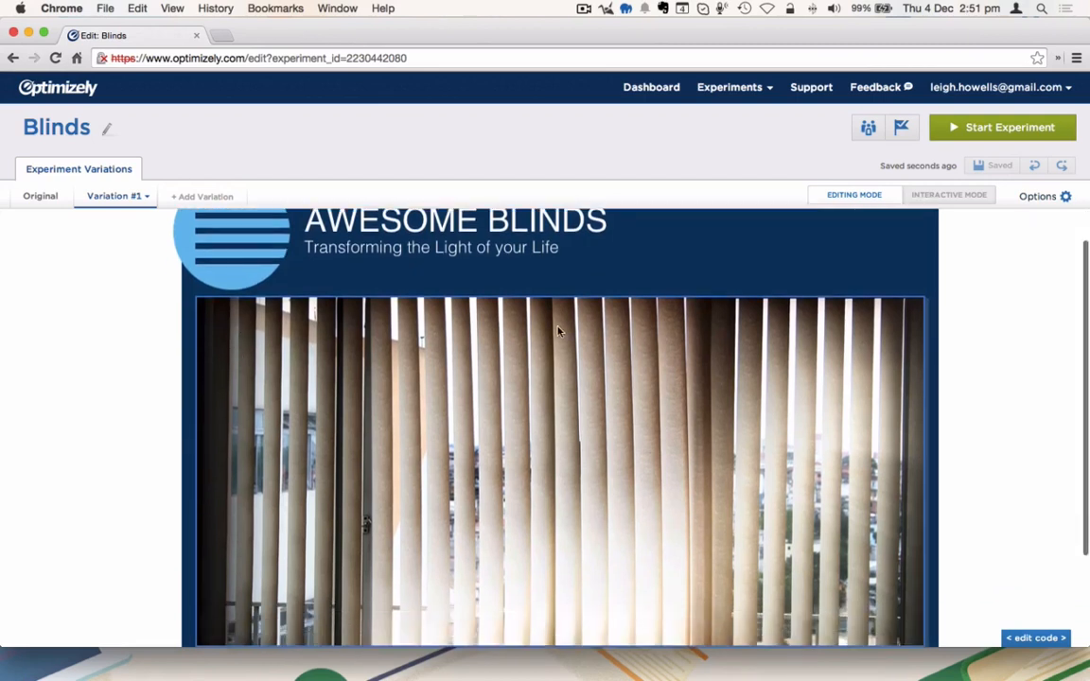
scroll(985, 309, up, 2)
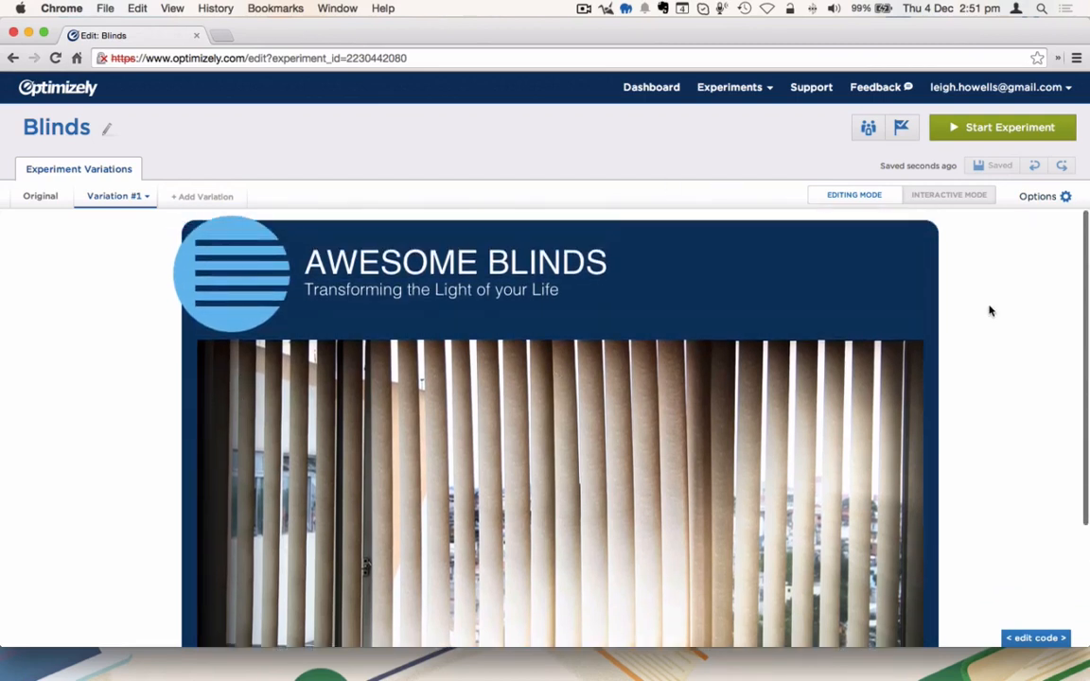
scroll(988, 309, down, 2)
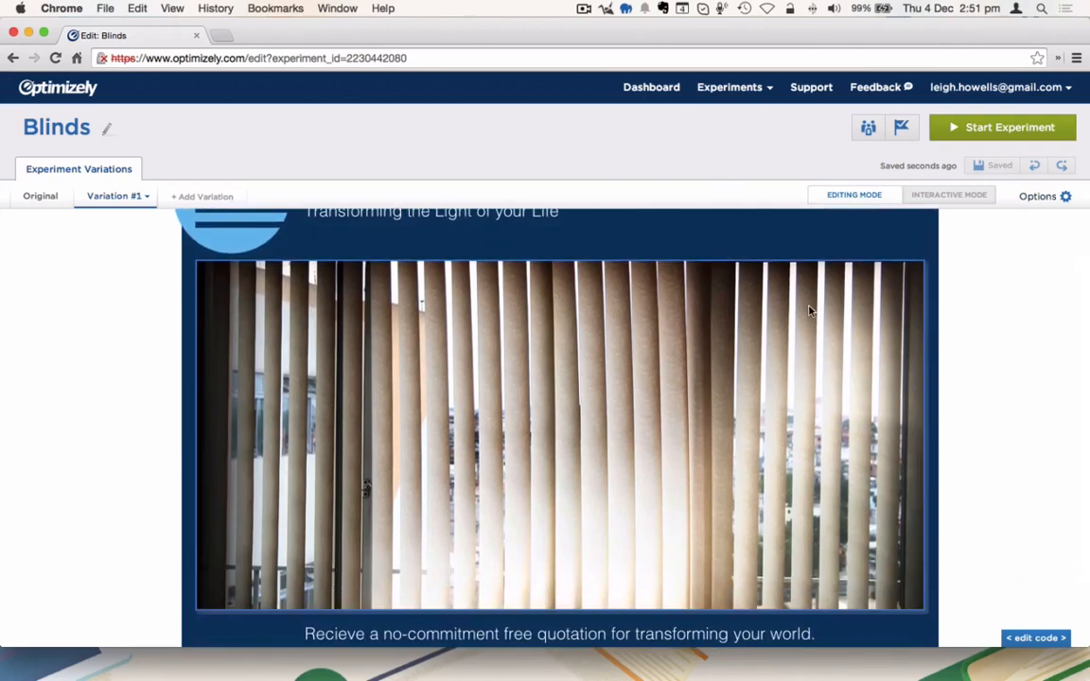
scroll(809, 311, up, 2)
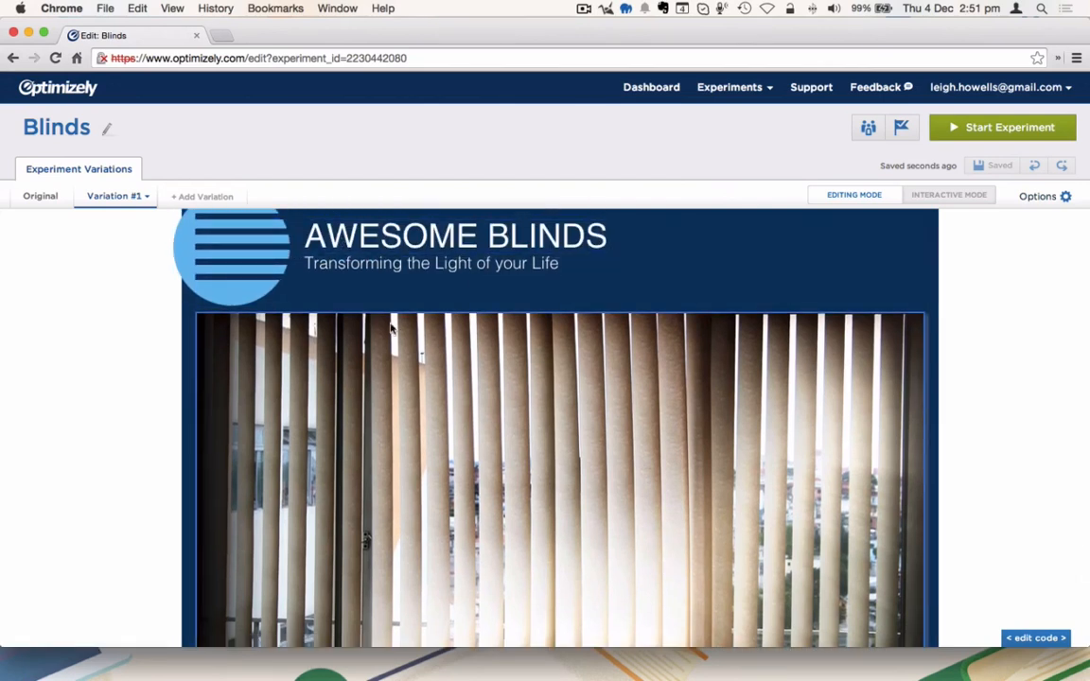
- Look at the element editing options for the large blinds photo in Variation #1, then dismiss them
click(424, 354)
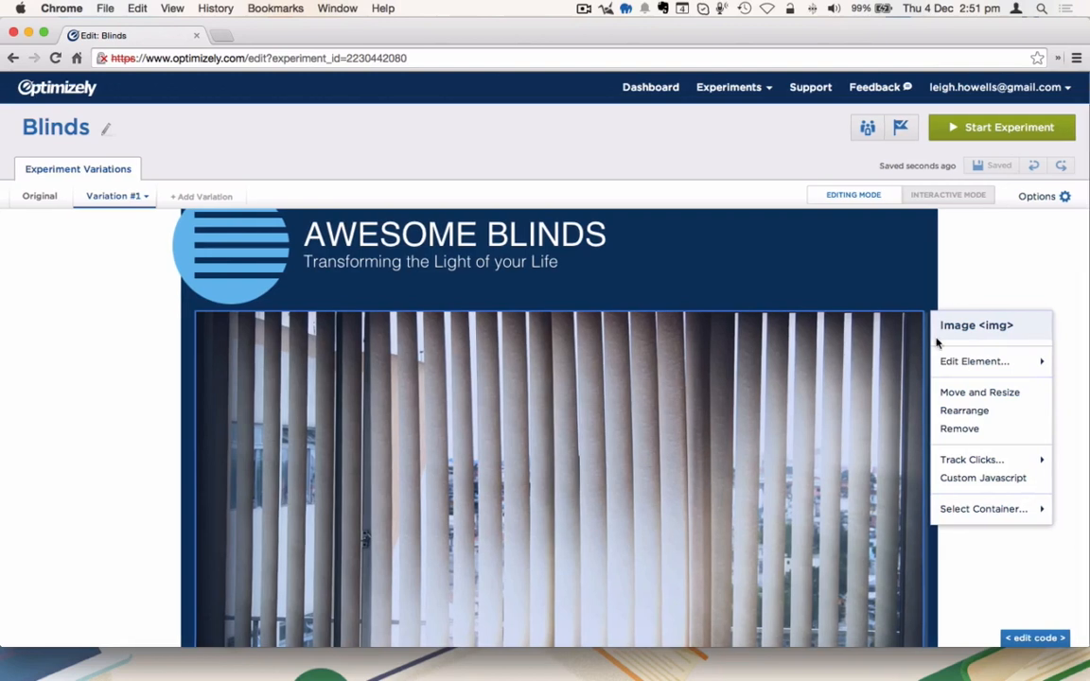
mouse_move(944, 358)
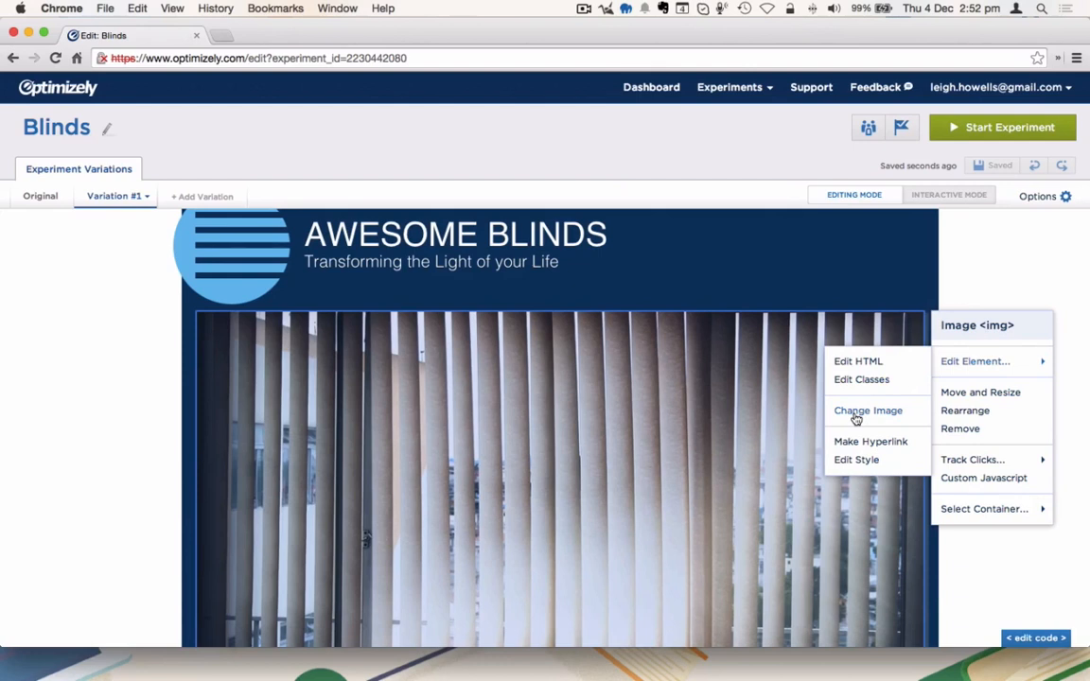
click(170, 426)
- Examine how the main photo sits between the Awesome Blinds header and the quotation button in Variation #1
scroll(168, 426, down, 5)
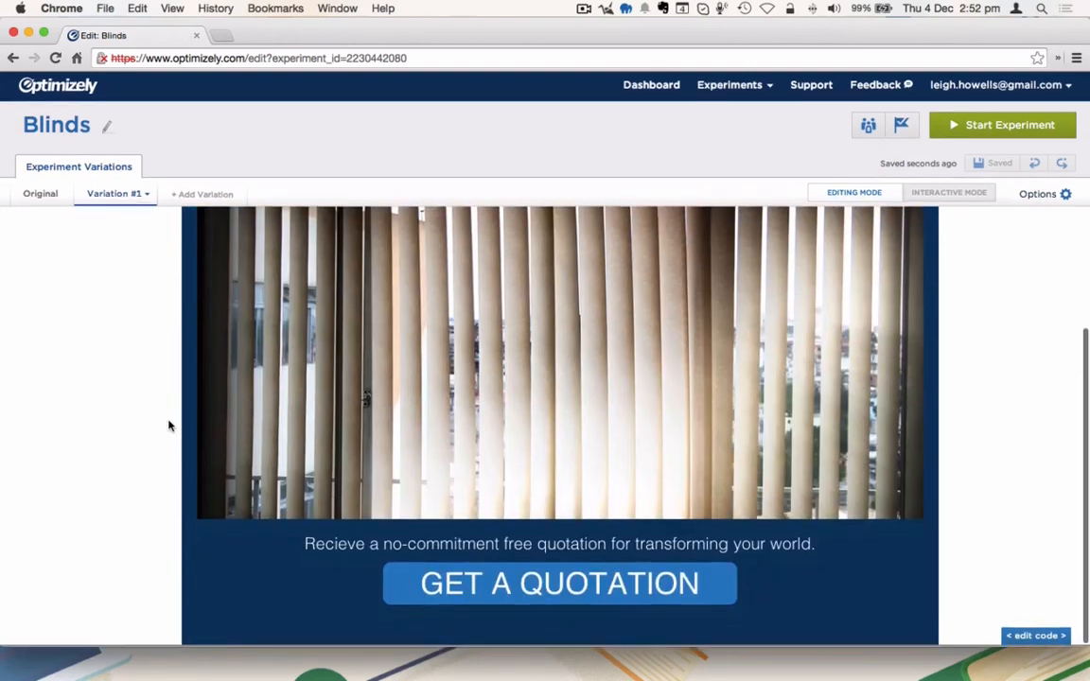
scroll(168, 426, up, 3)
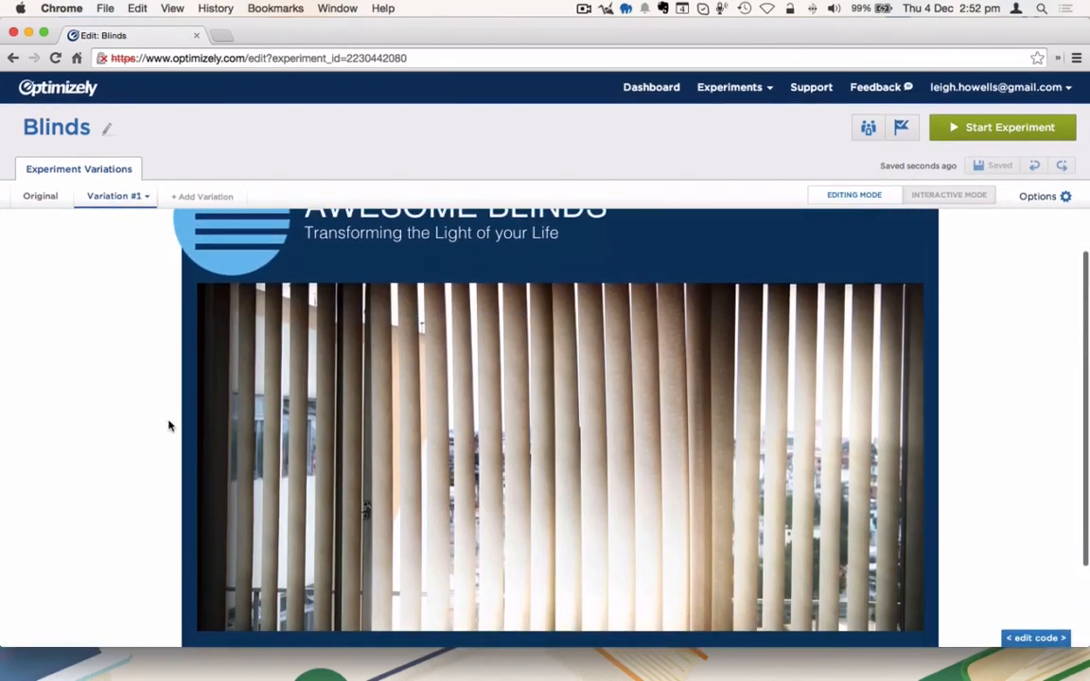
scroll(168, 426, down, 4)
scroll(168, 425, up, 4)
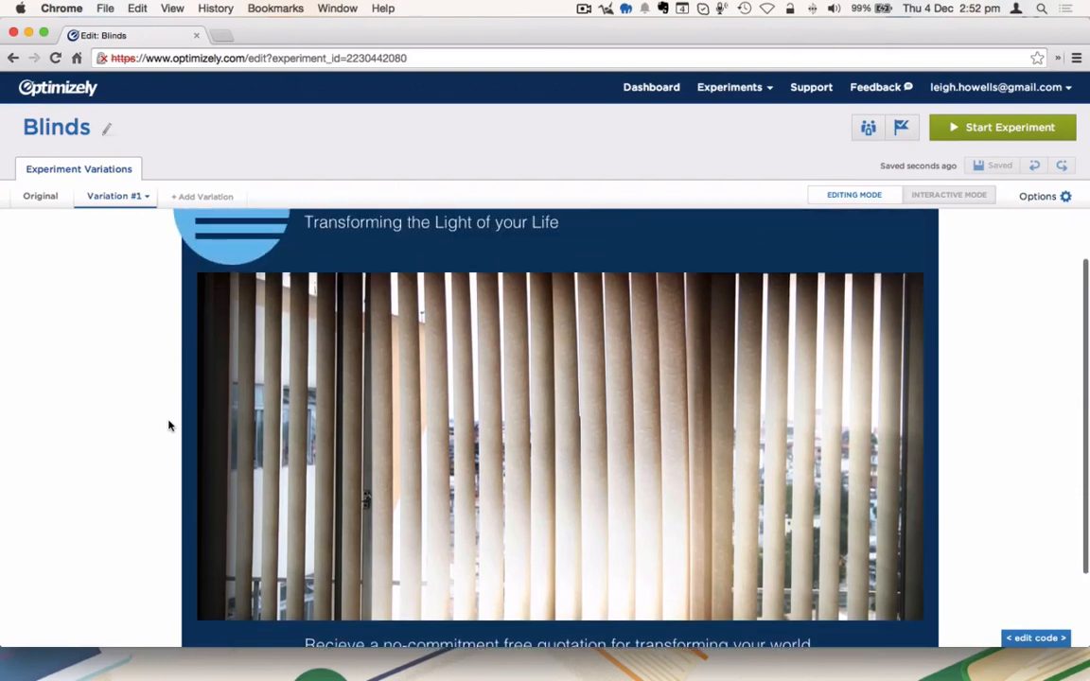
scroll(168, 426, up, 1)
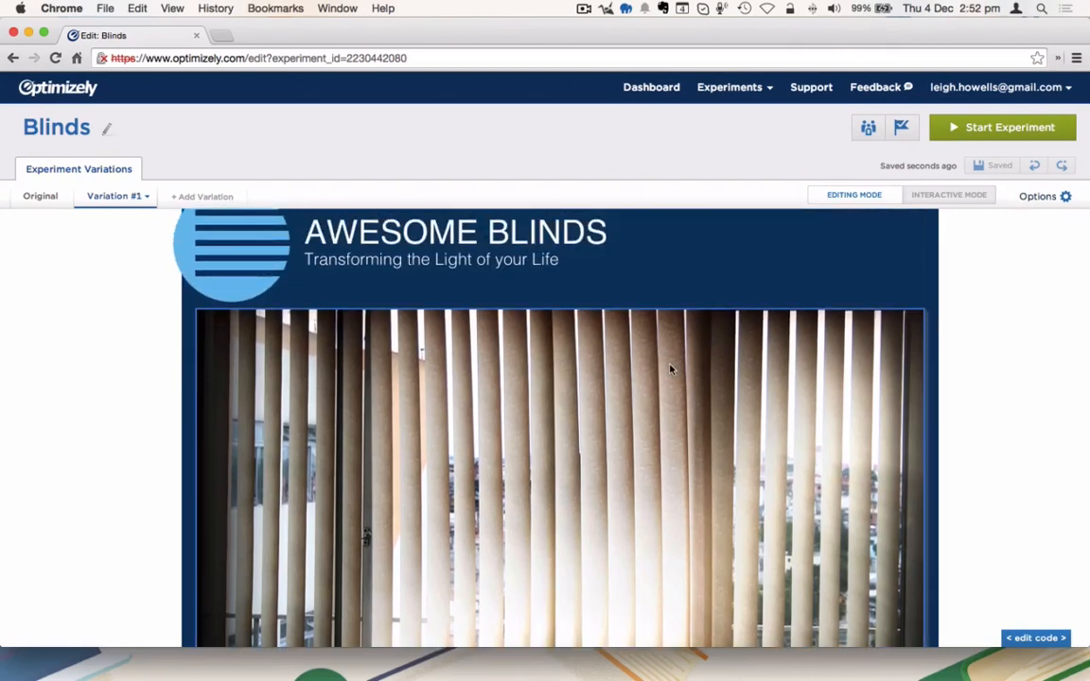
scroll(669, 369, down, 1)
scroll(670, 369, down, 1)
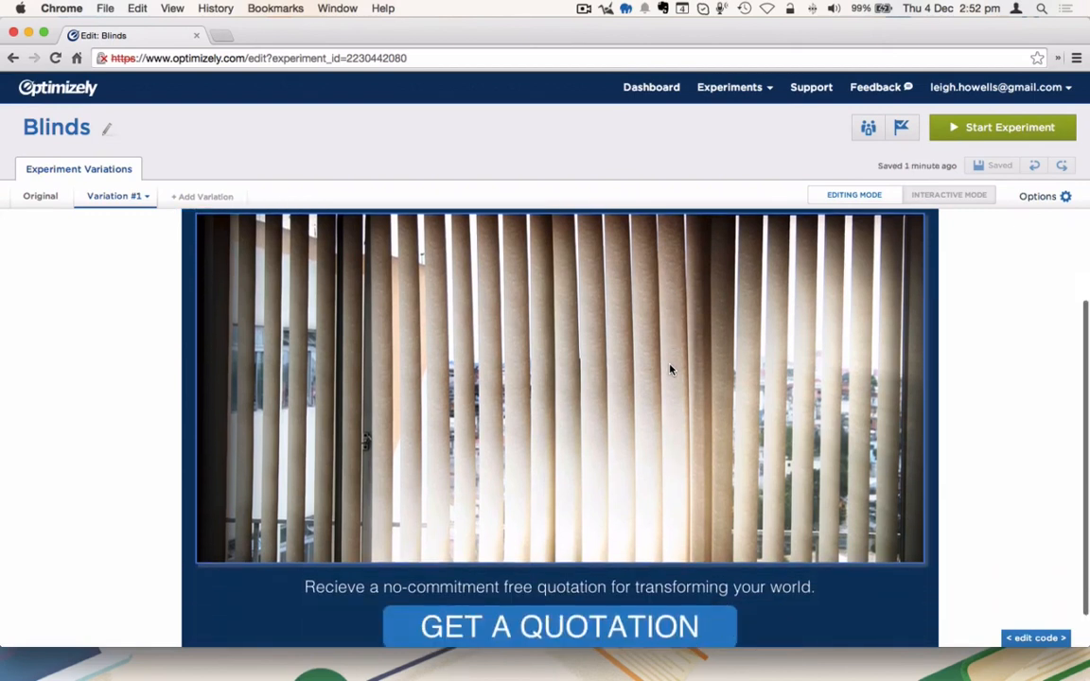
scroll(670, 369, up, 1)
scroll(670, 369, up, 2)
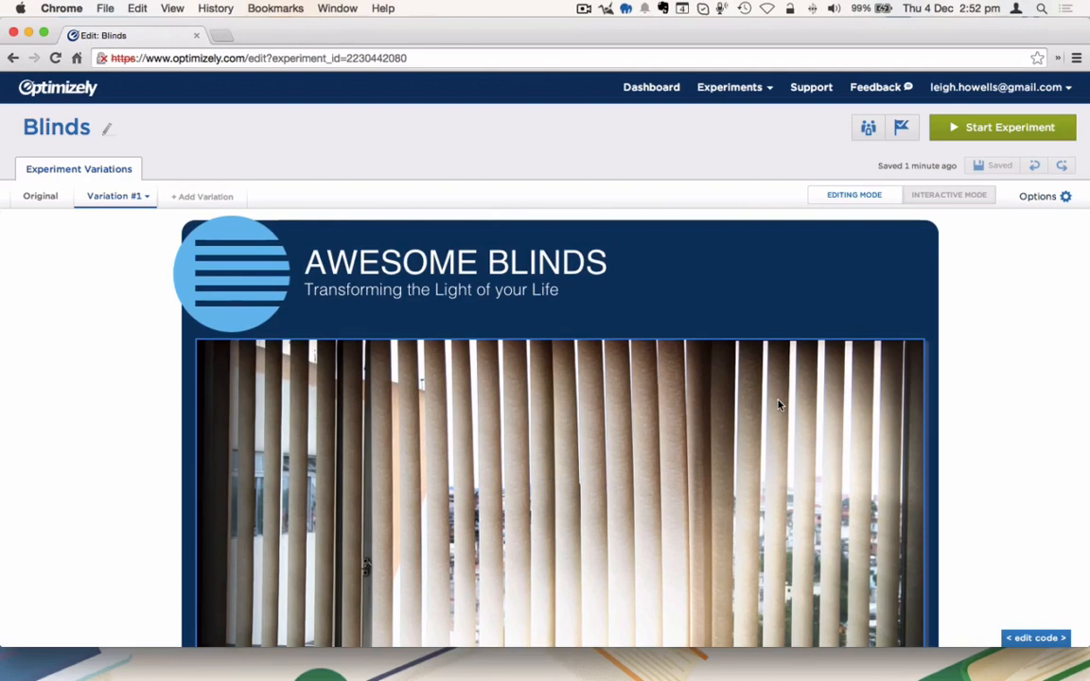
- Replace the large blinds photo in Variation #1 by changing the file name in its image URL to blind-imageB.jpg
click(777, 404)
mouse_move(965, 384)
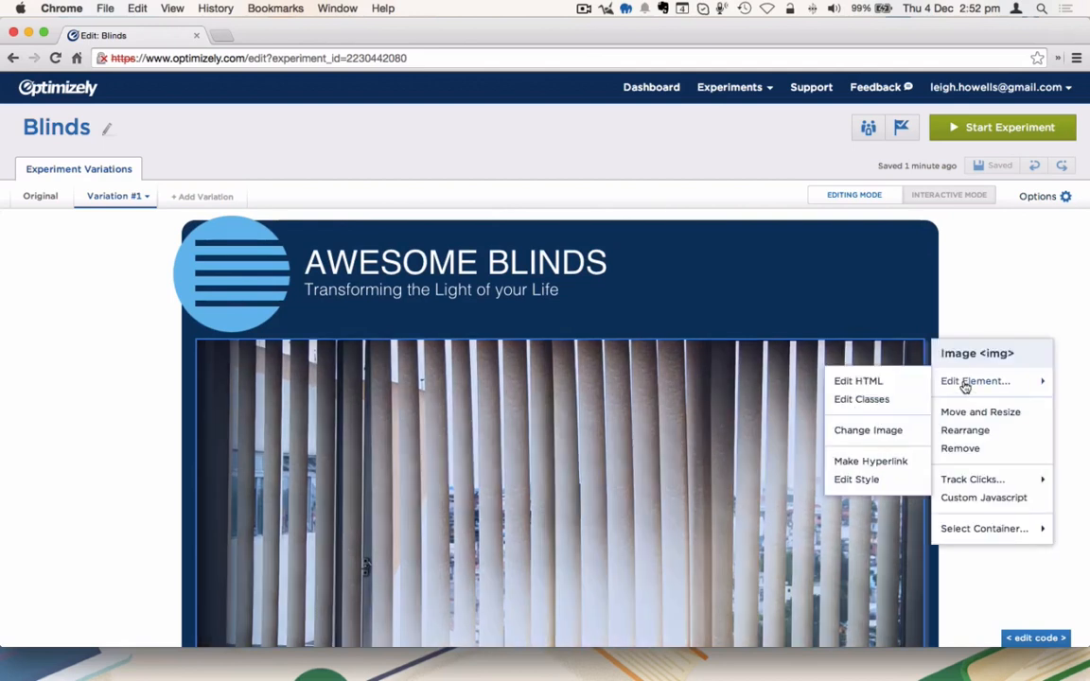
click(860, 431)
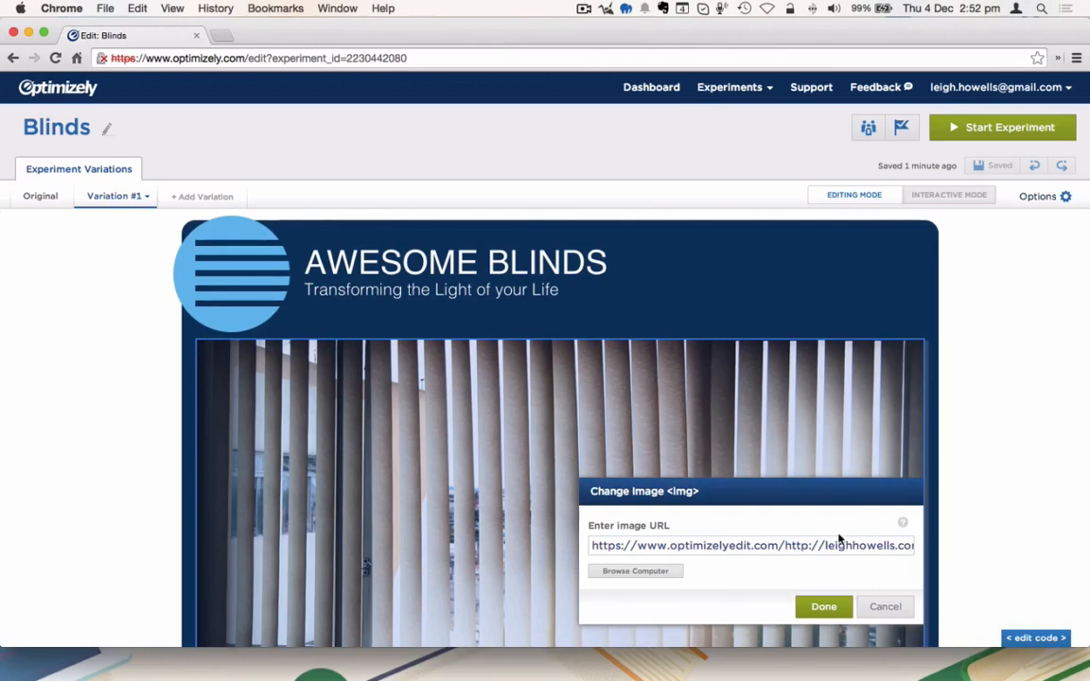
drag(828, 545, 1055, 550)
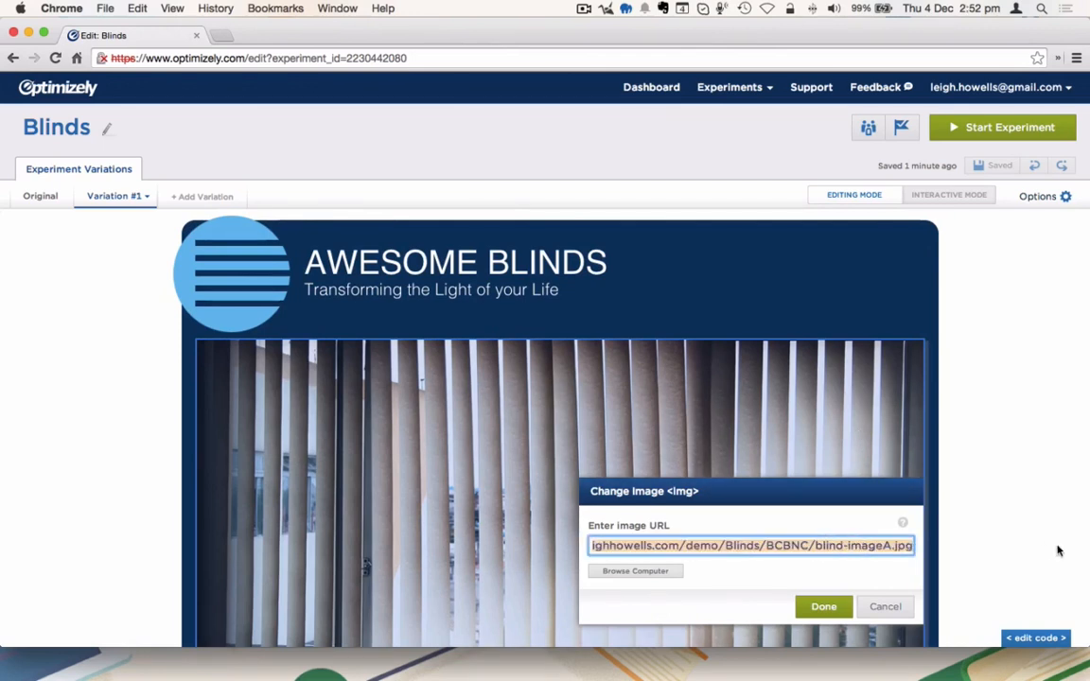
click(886, 545)
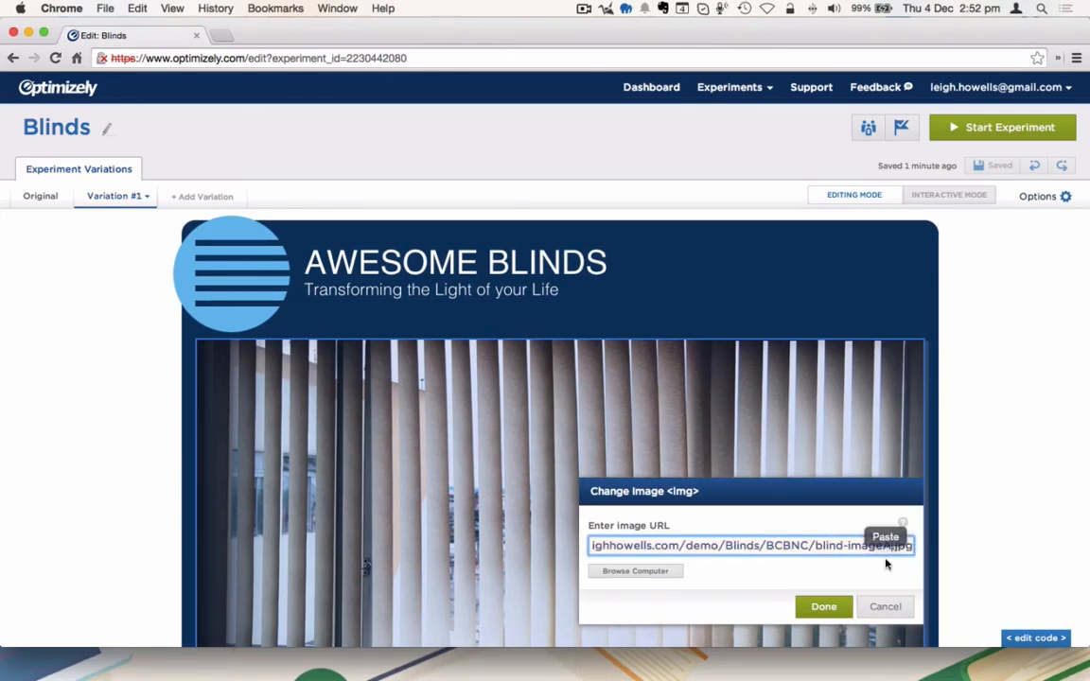
key(BackSpace)
text(B)
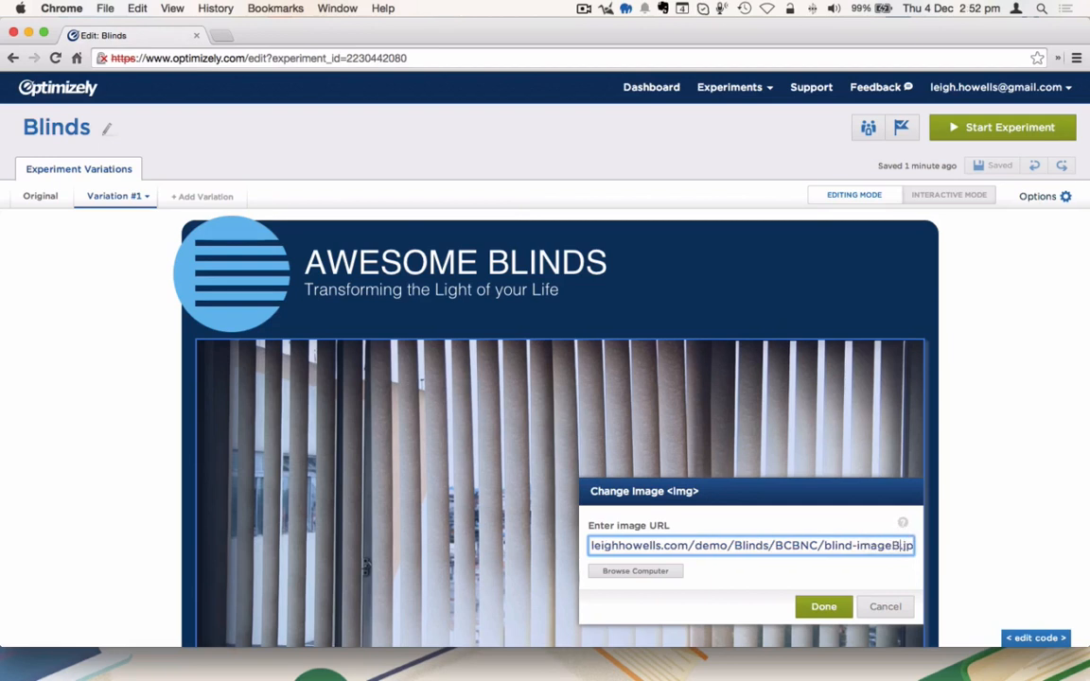
click(824, 608)
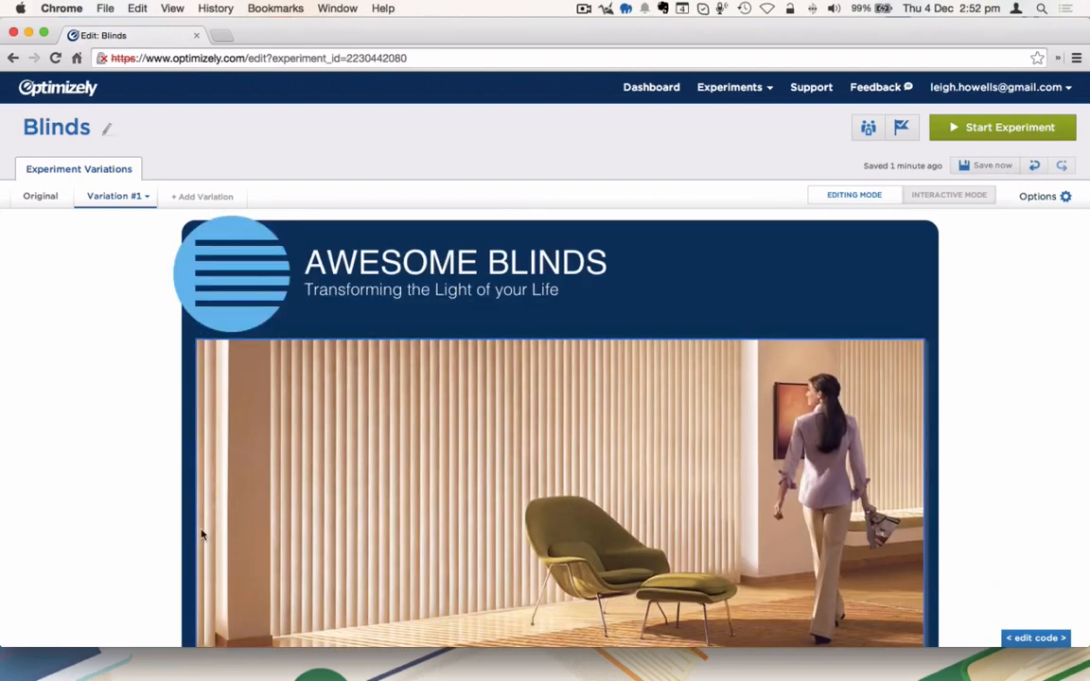
scroll(200, 534, down, 3)
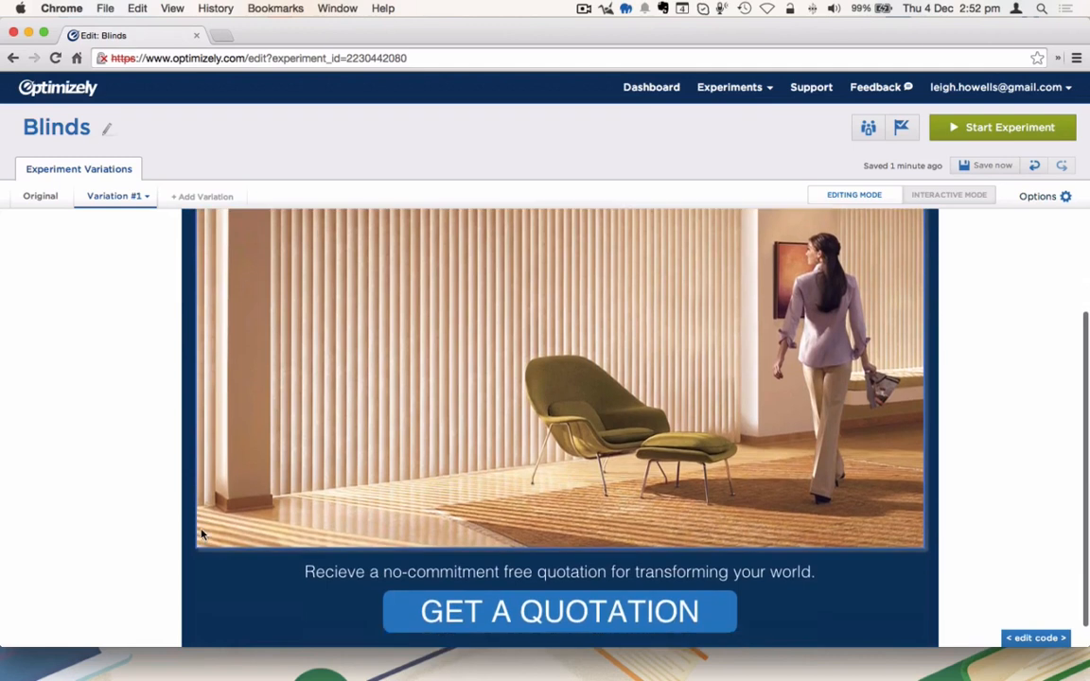
scroll(200, 535, down, 1)
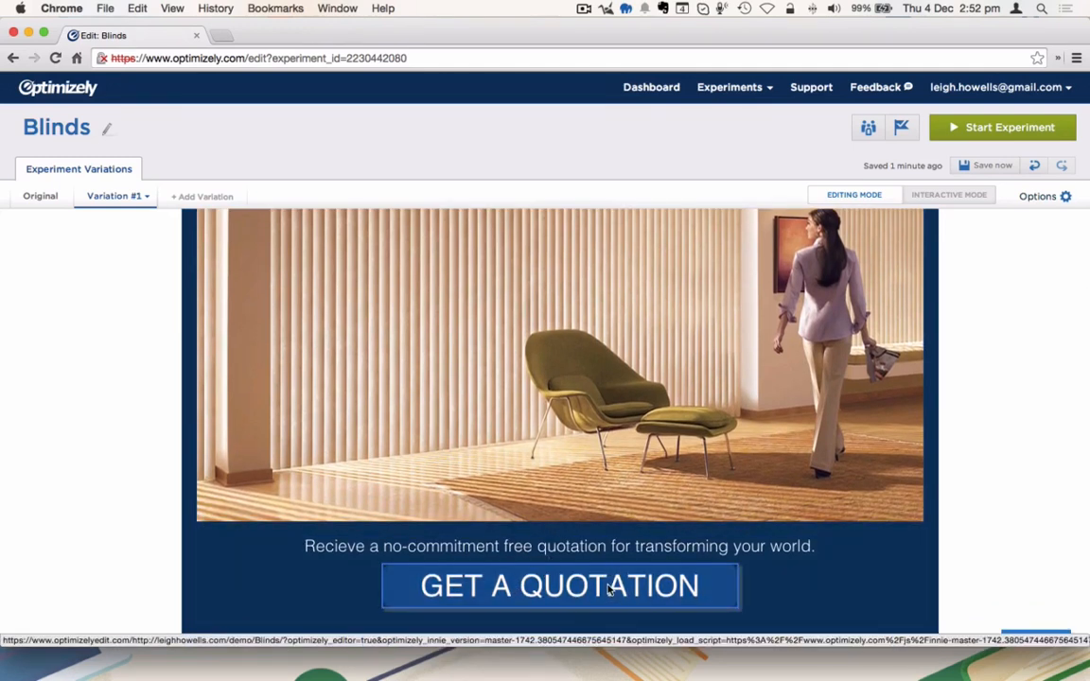
- Change the text of the GET A QUOTATION button in Variation #1 to "TRANSFORM YOUR WORLD!"
click(576, 593)
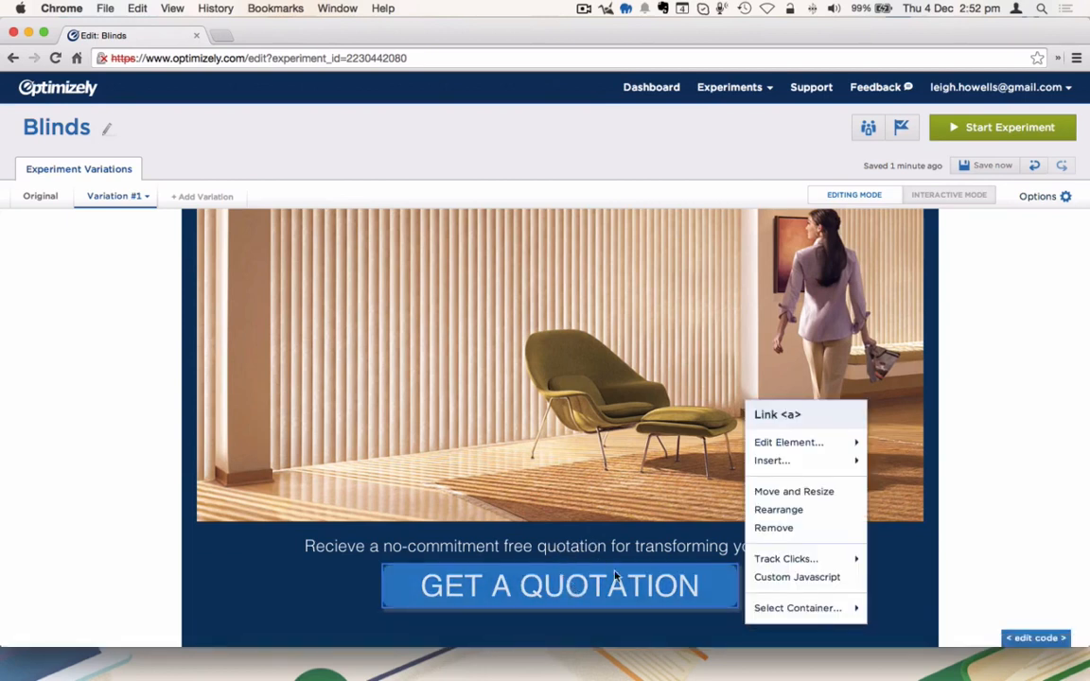
mouse_move(782, 453)
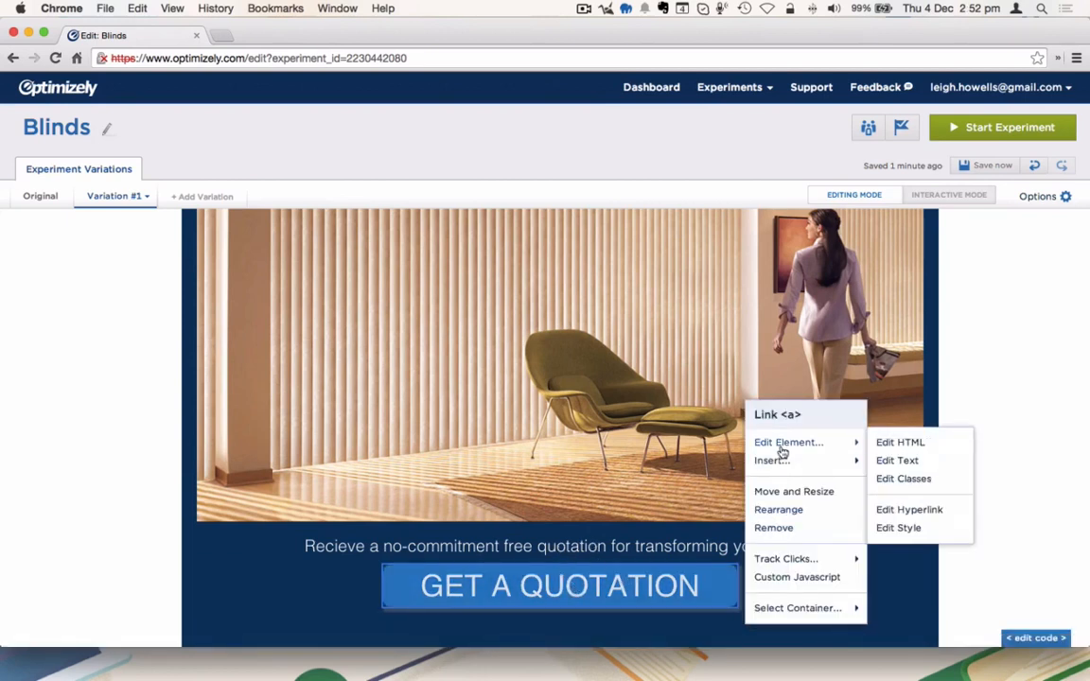
click(897, 460)
drag(131, 428, 2, 436)
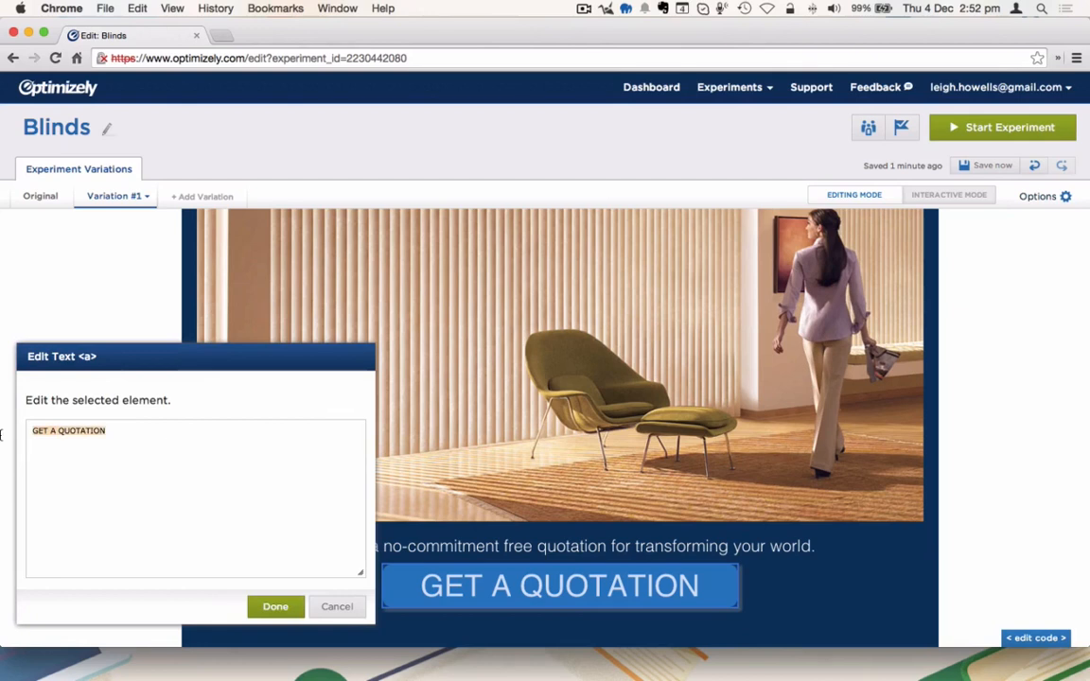
text(TRA)
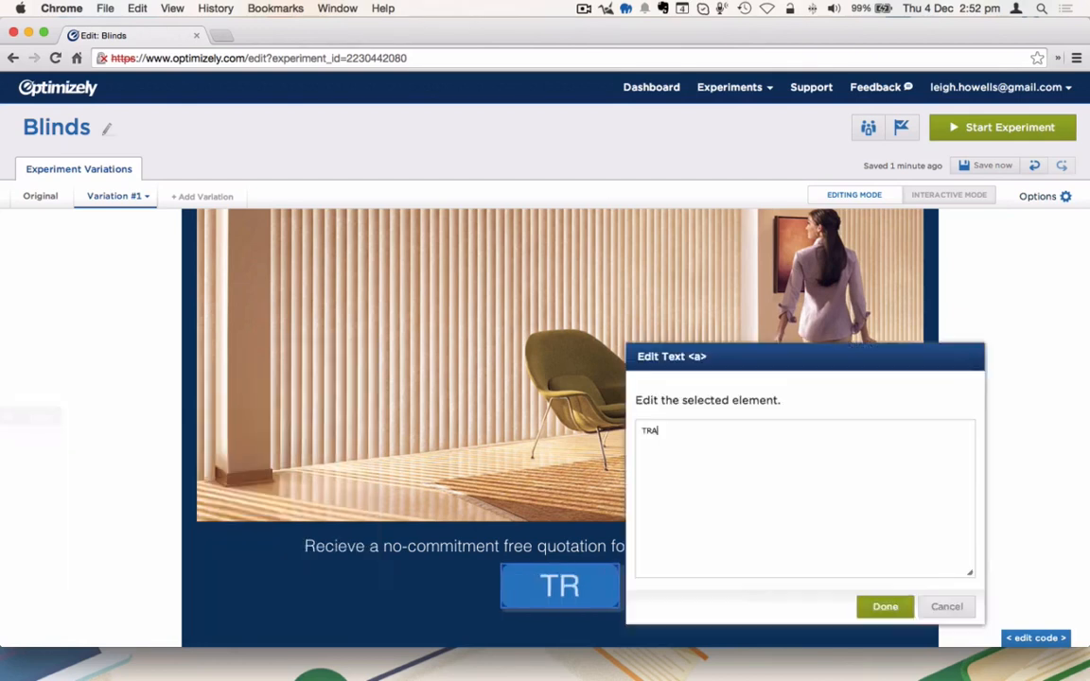
text(NSFO)
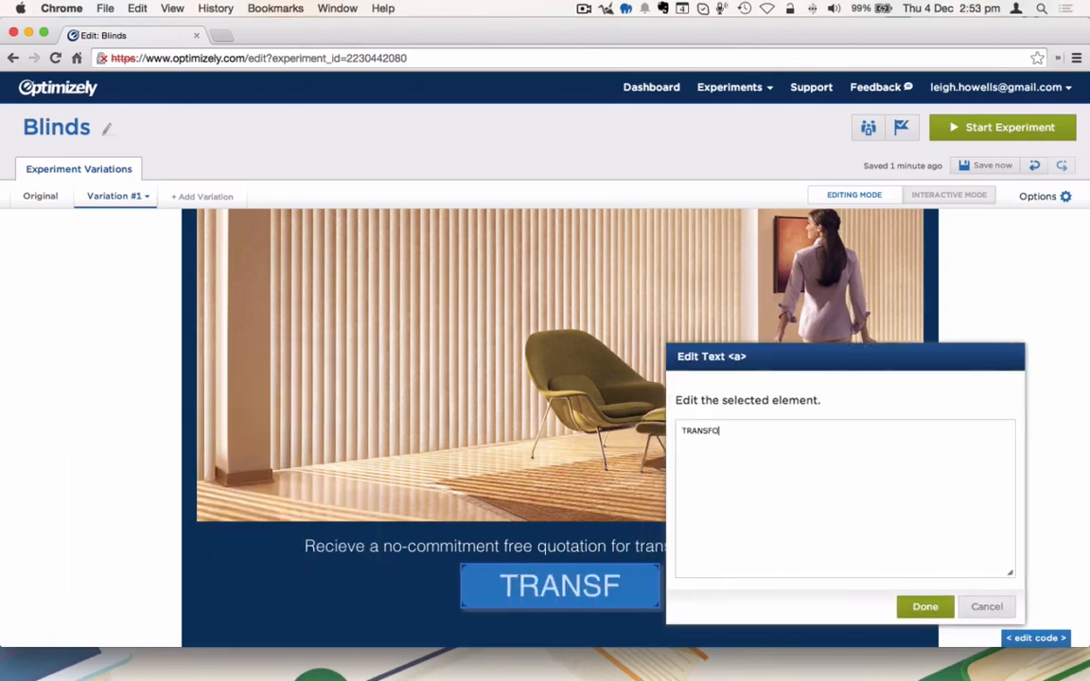
text(RM YOUR )
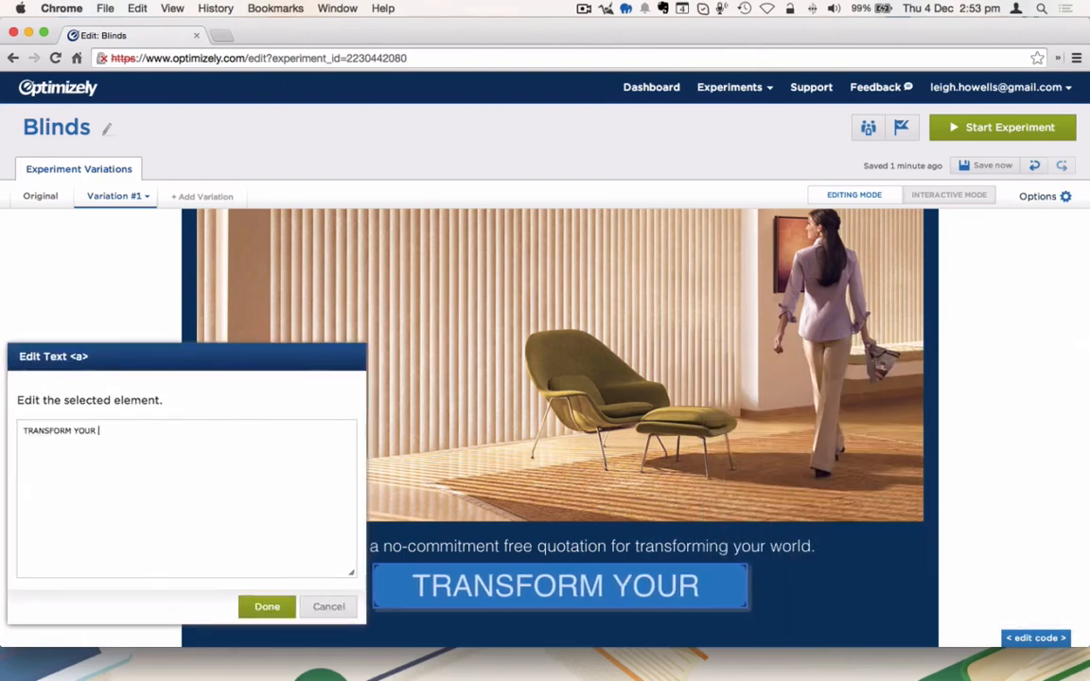
text(WORLD!)
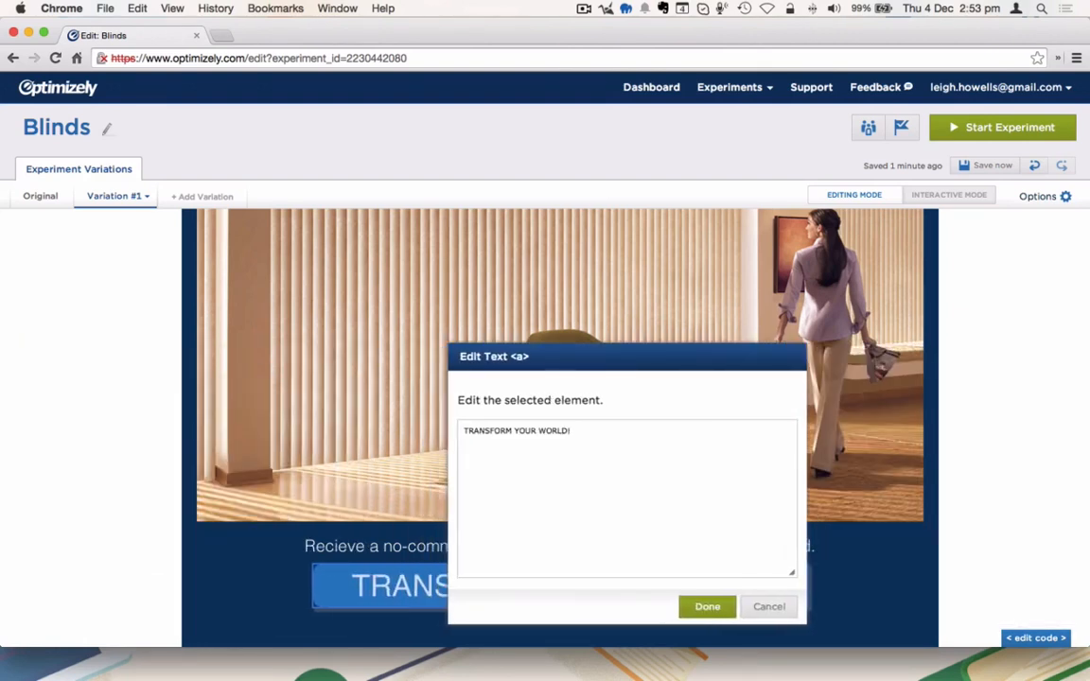
click(706, 607)
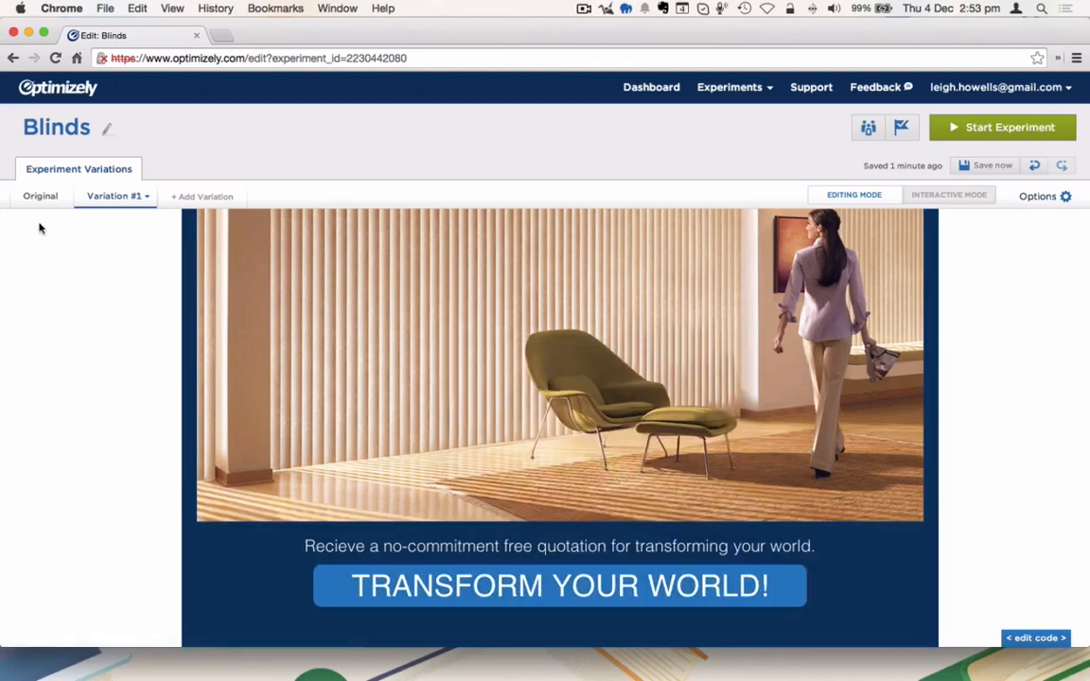
- Compare the photo and call-to-action button of the Original page with those of Variation #1
scroll(130, 281, up, 5)
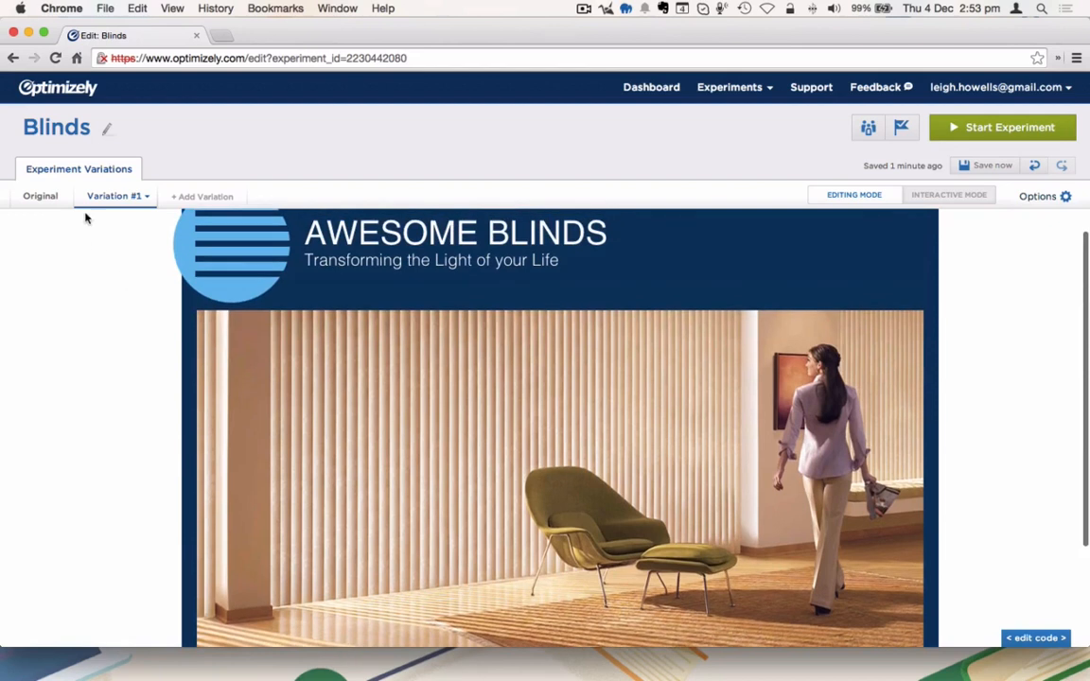
click(43, 201)
scroll(279, 419, down, 5)
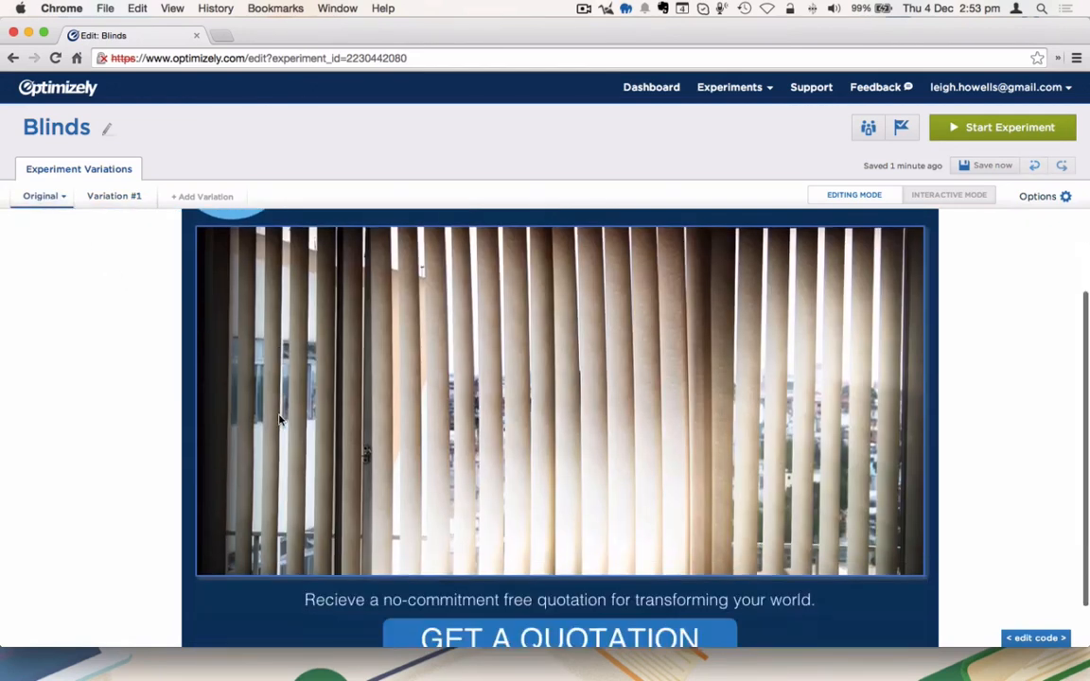
scroll(279, 419, up, 5)
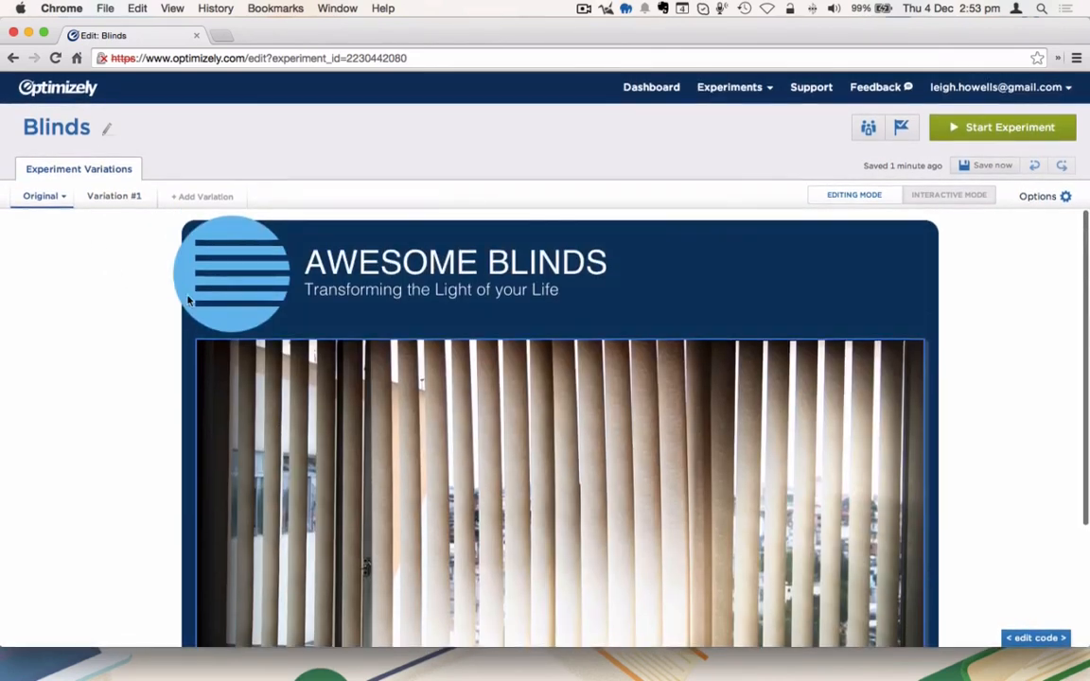
click(111, 199)
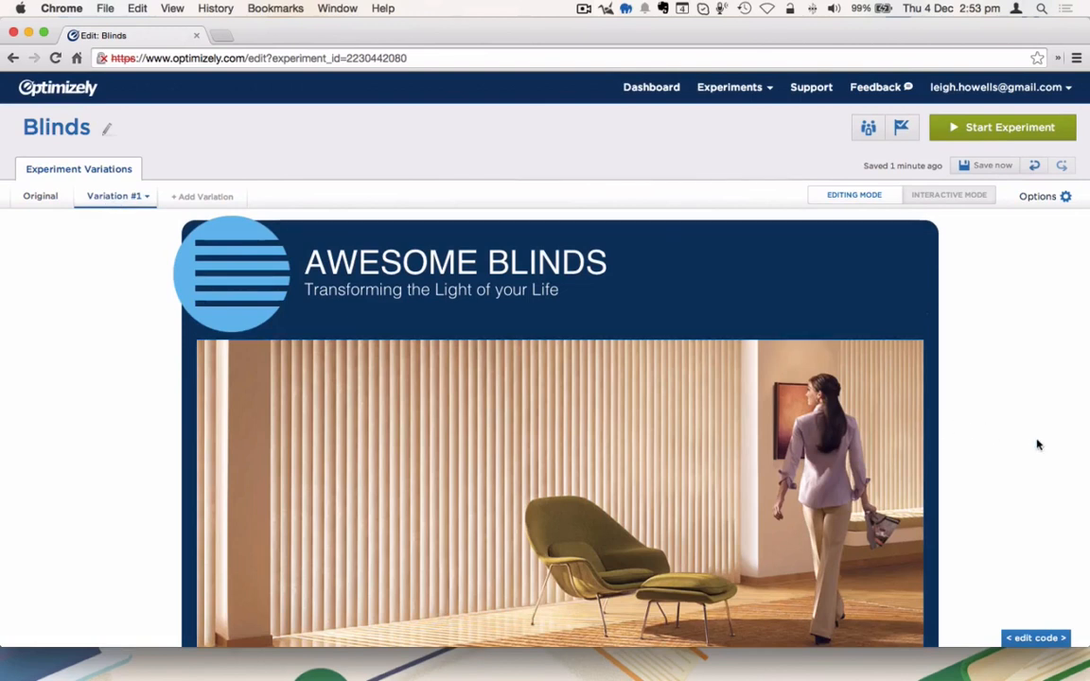
scroll(1037, 445, down, 2)
scroll(1037, 445, down, 3)
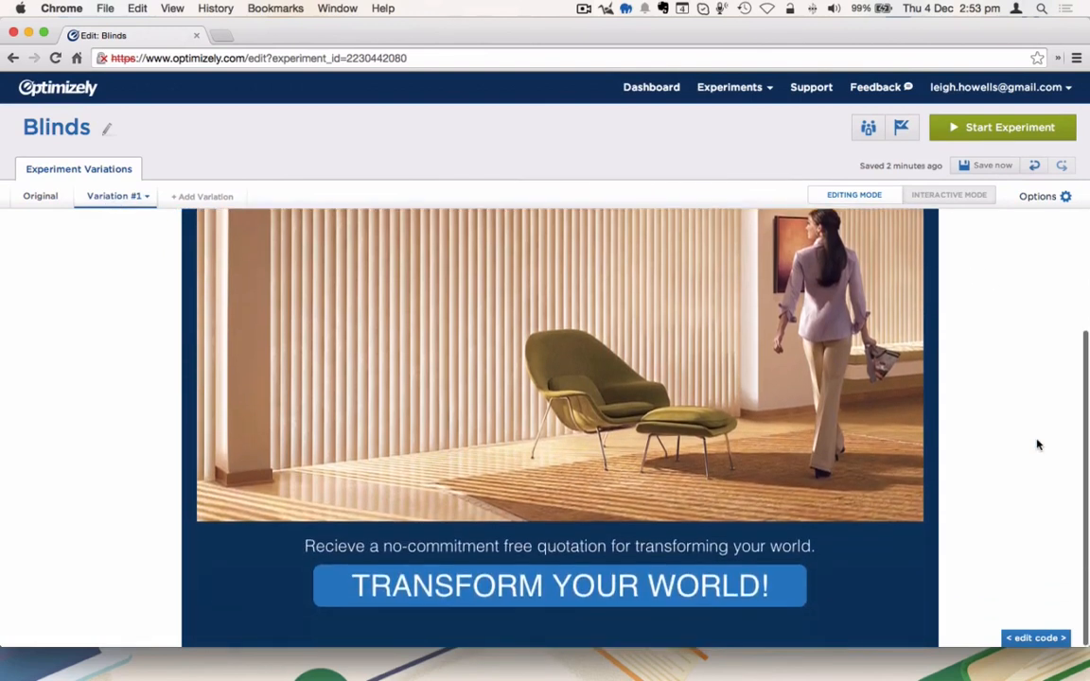
scroll(1036, 445, up, 5)
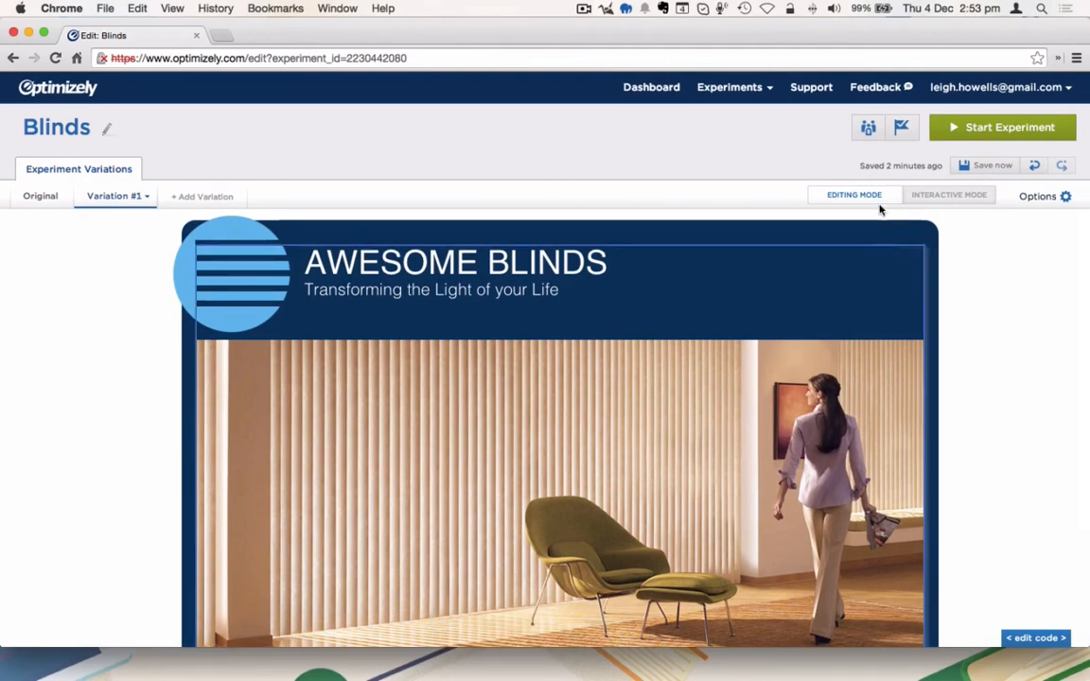
- Save the Blinds experiment and start it running
click(992, 168)
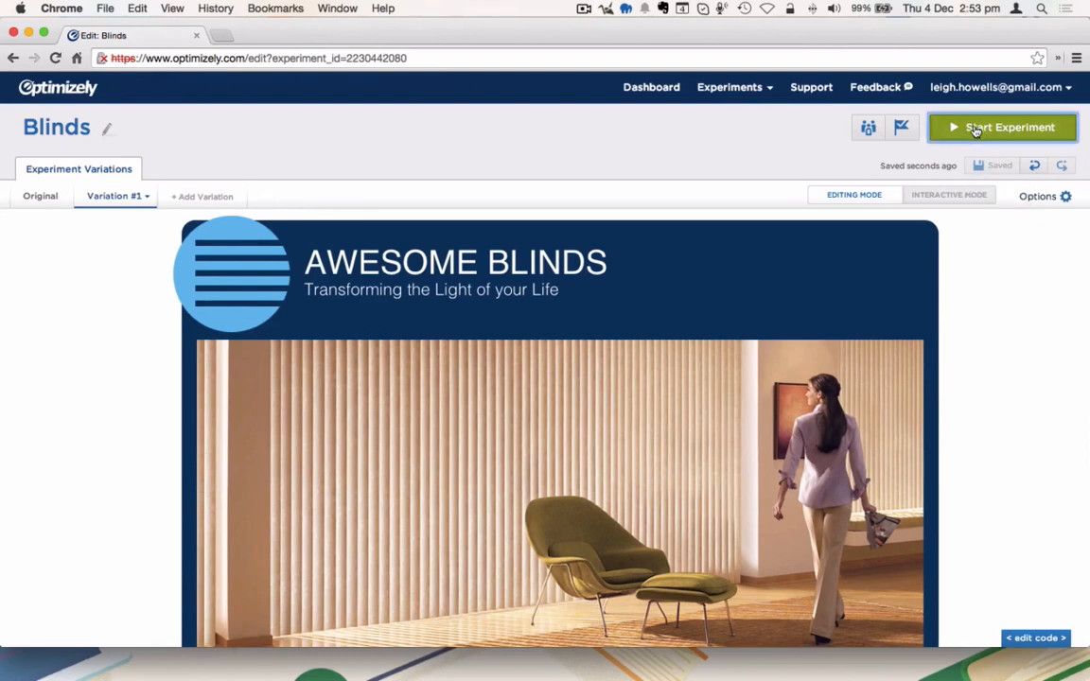
click(975, 129)
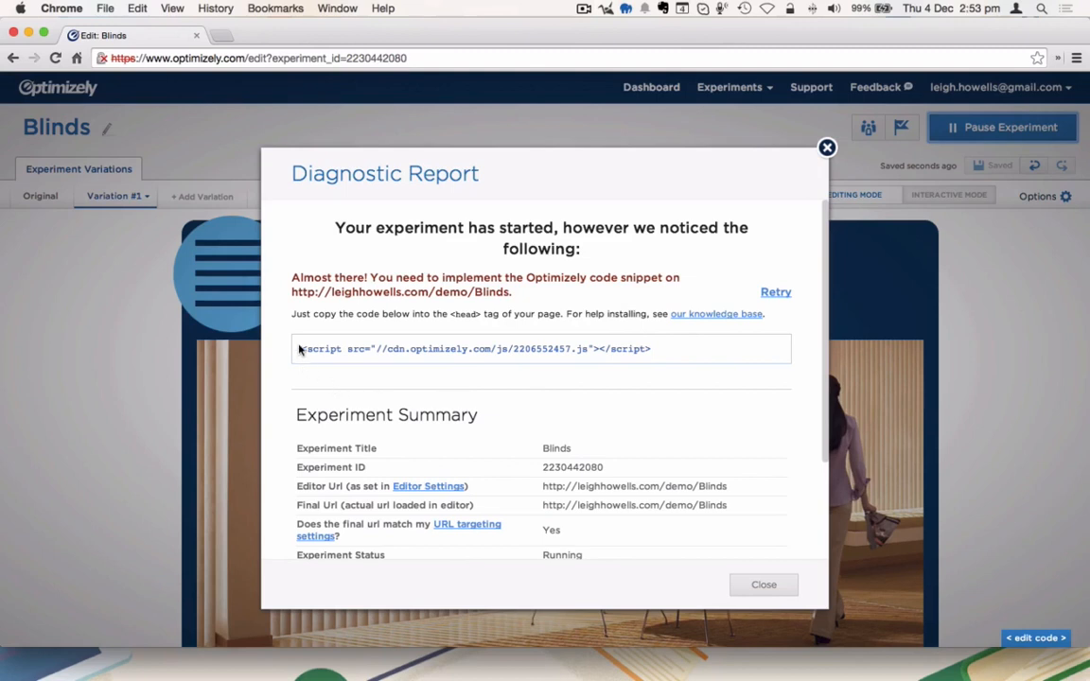
- Copy the Optimizely script snippet from the Diagnostic Report and close the report
drag(301, 349, 700, 346)
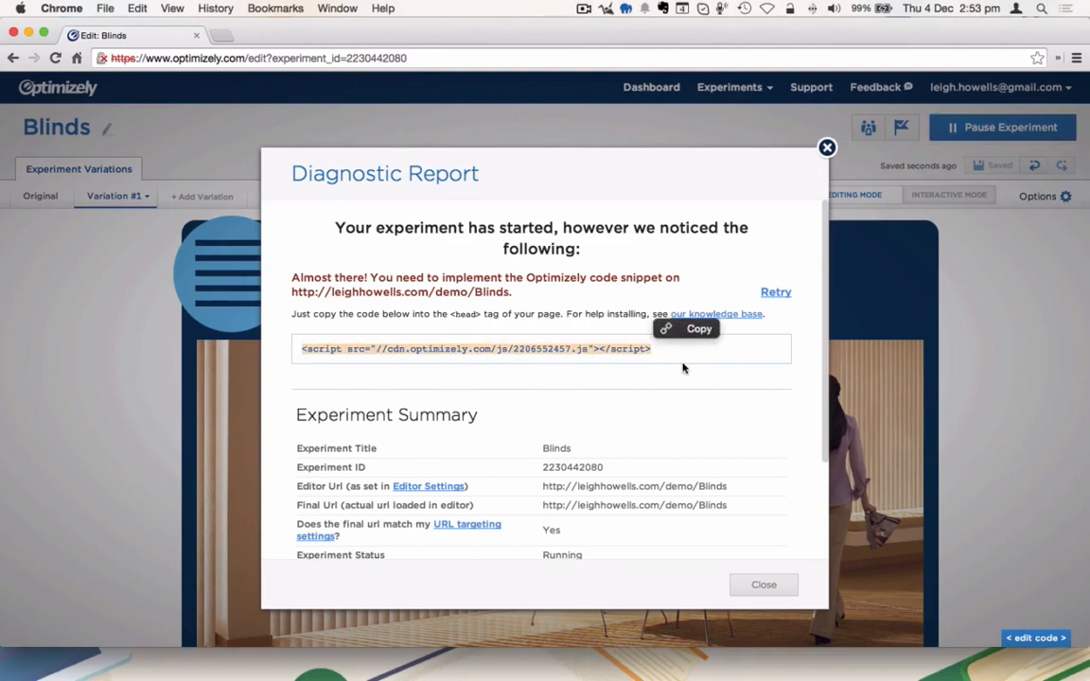
key(super+c)
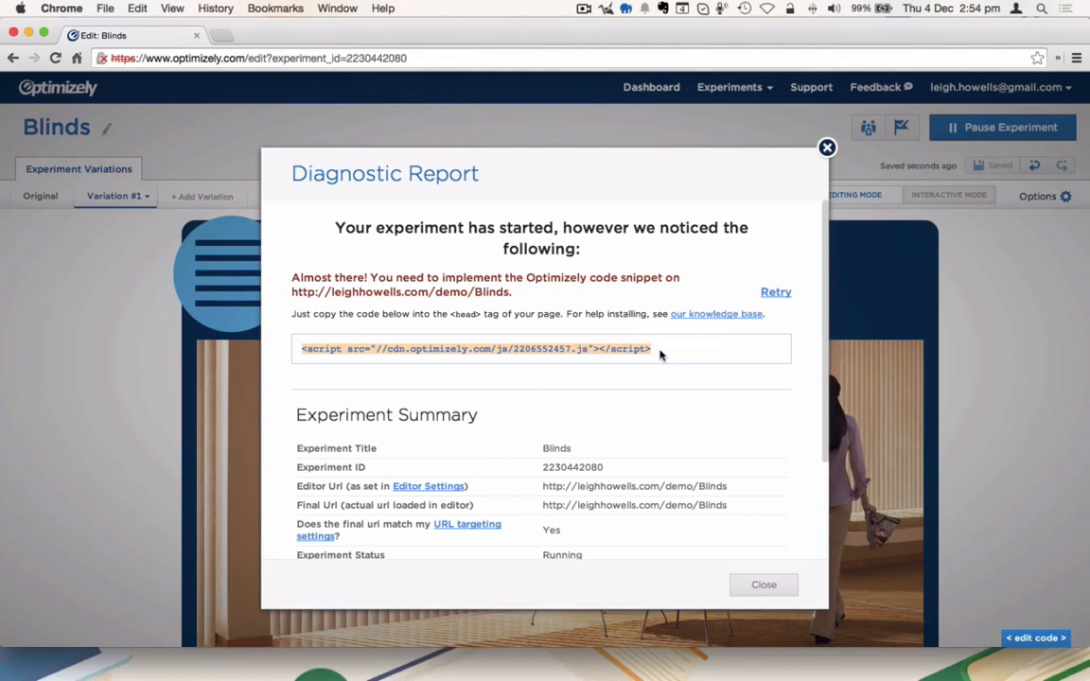
click(768, 587)
- Switch to Coda and paste the Optimizely script snippet on a new line directly after the opening head tag of index.html
mouse_move(551, 662)
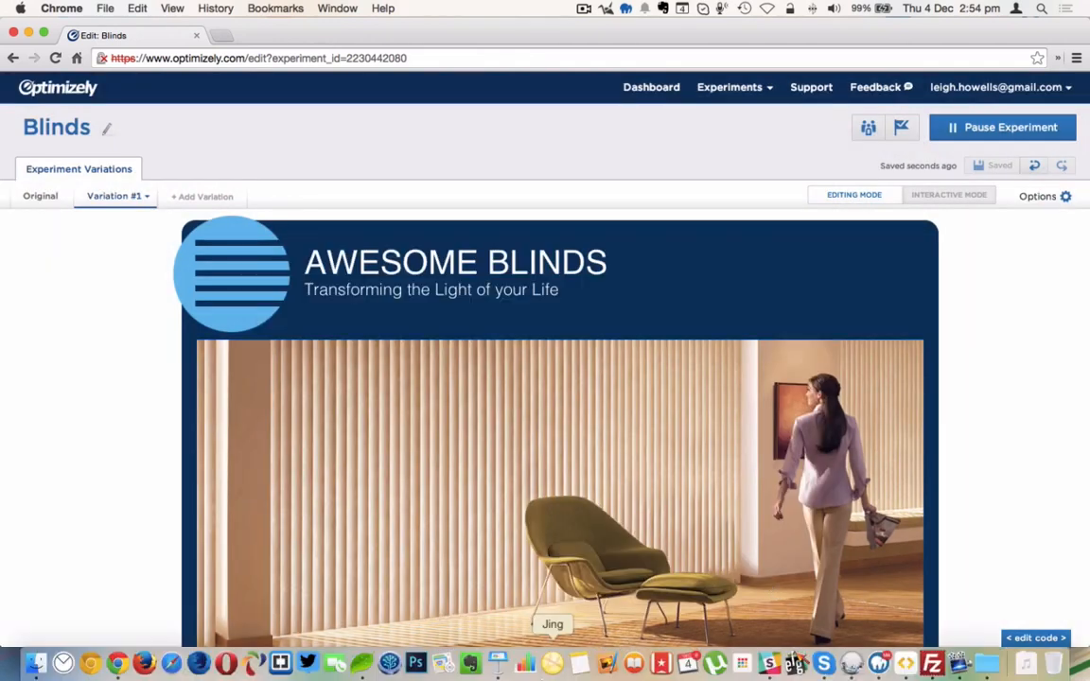
click(361, 663)
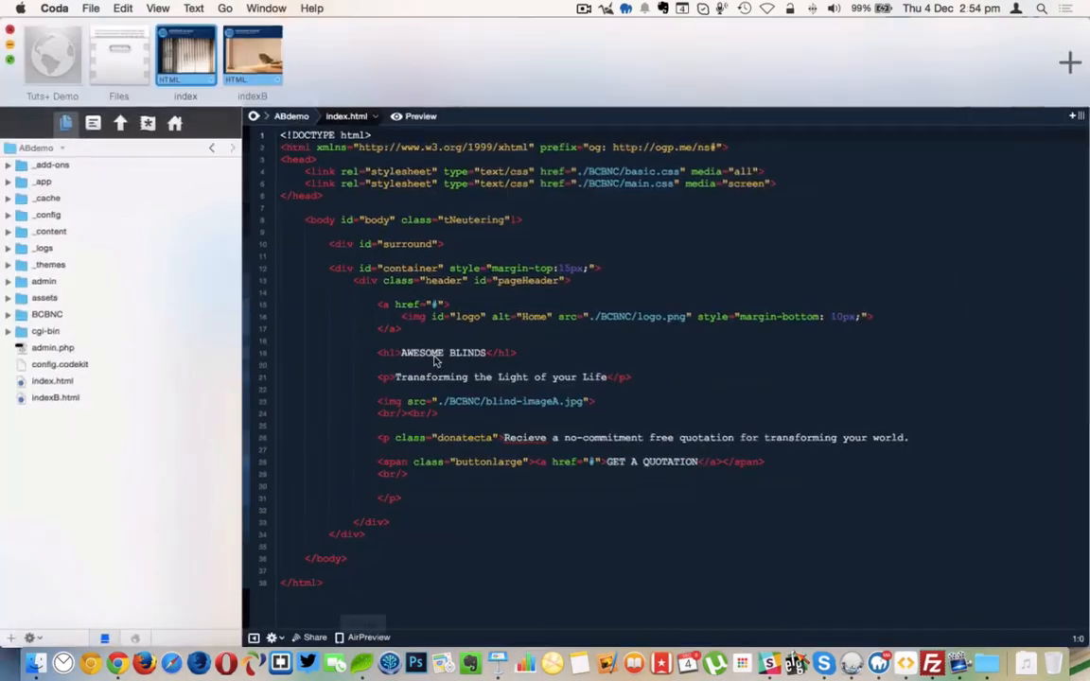
click(52, 380)
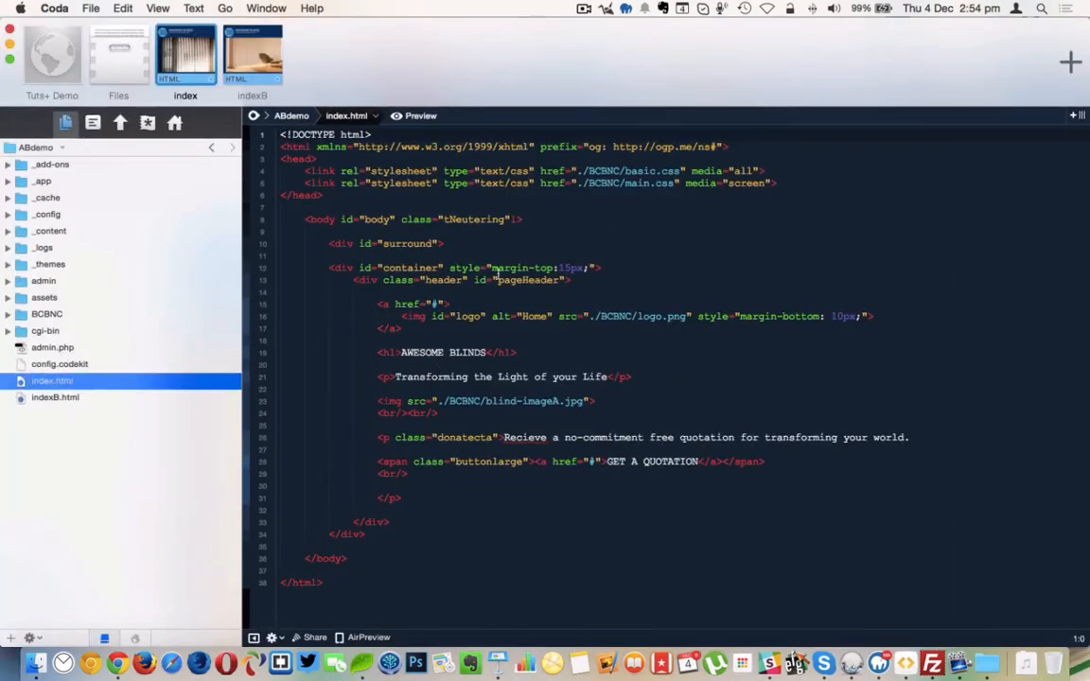
click(341, 159)
key(Return)
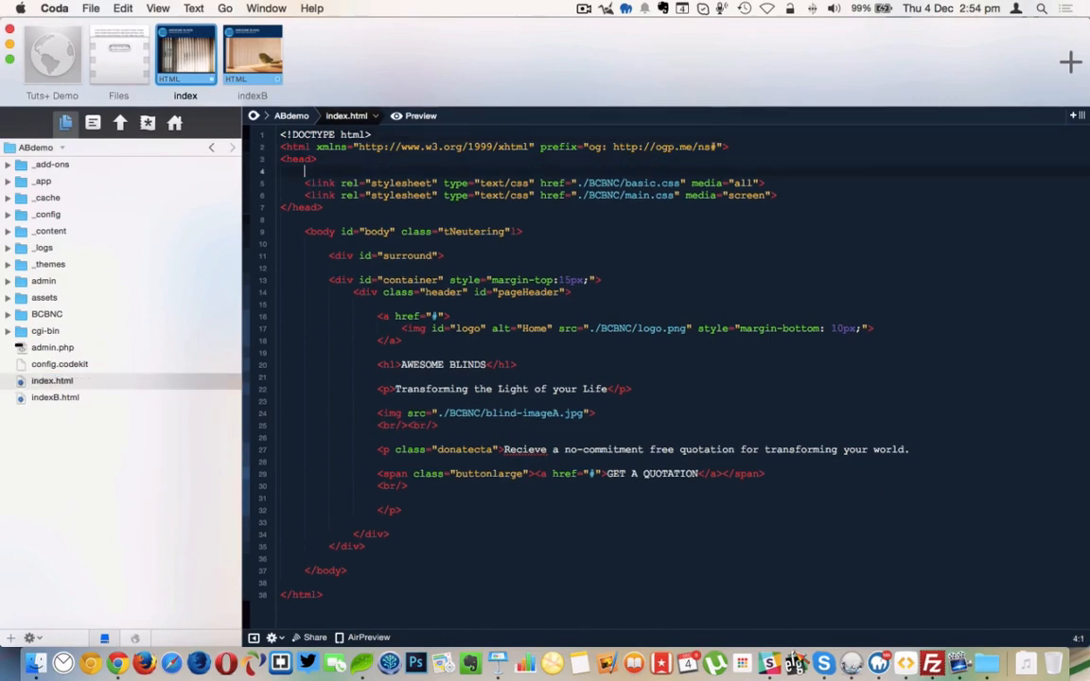
key(super+v)
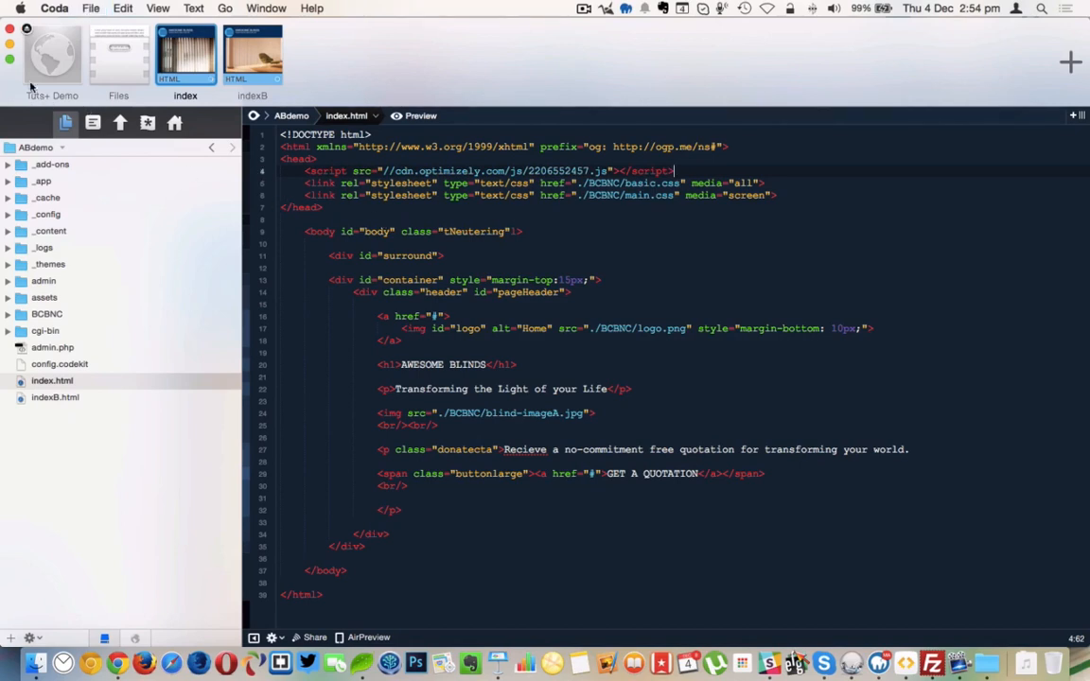
- Switch to FileZilla, upload the local index.html from ABdemo to the remote Blinds directory, and leave FileZilla
click(932, 664)
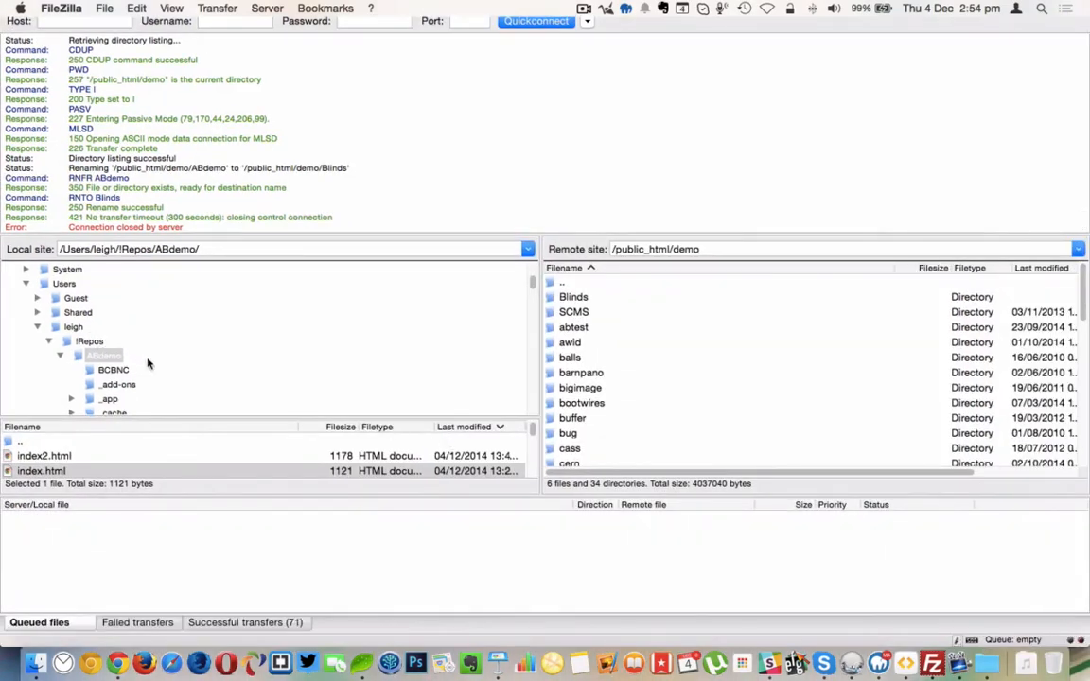
drag(42, 472, 572, 300)
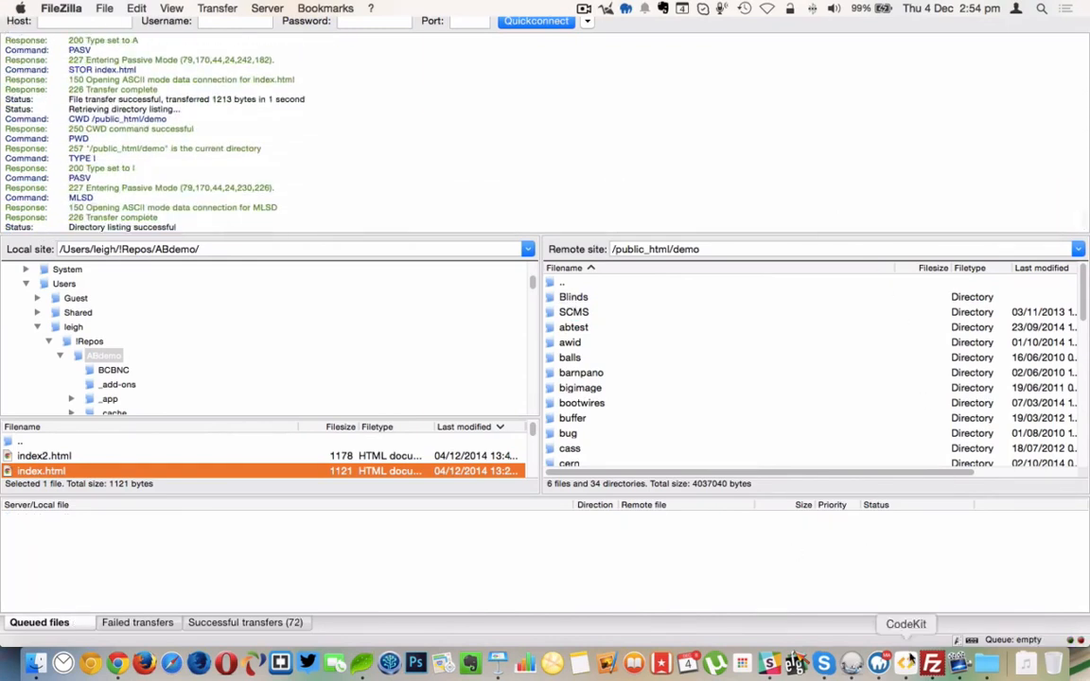
right_click(932, 667)
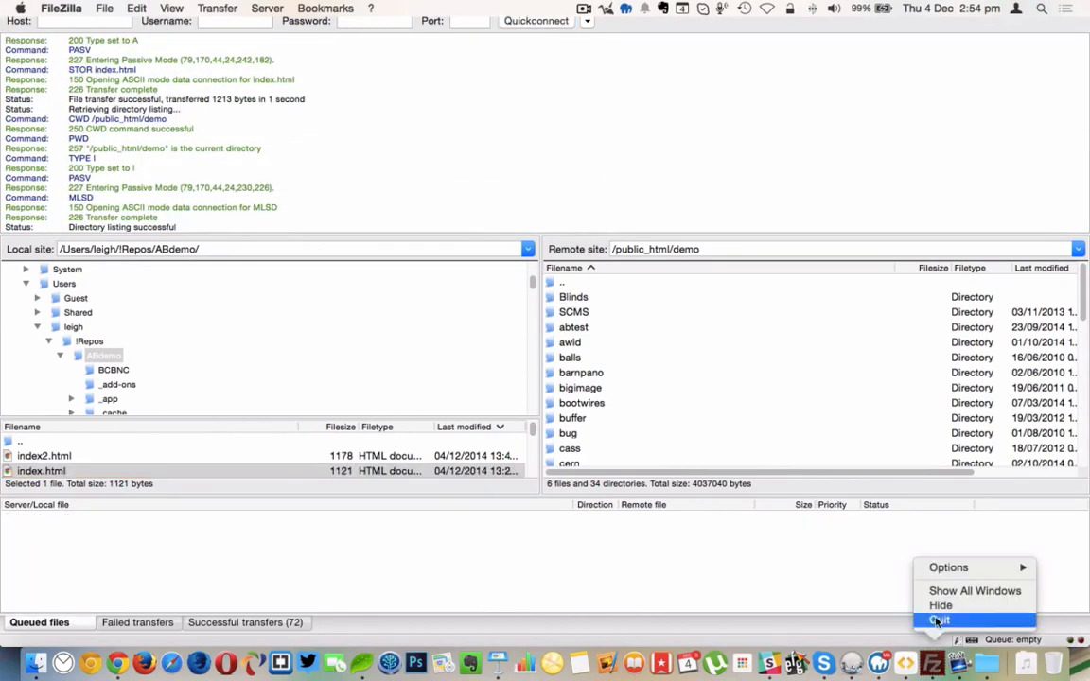
click(936, 605)
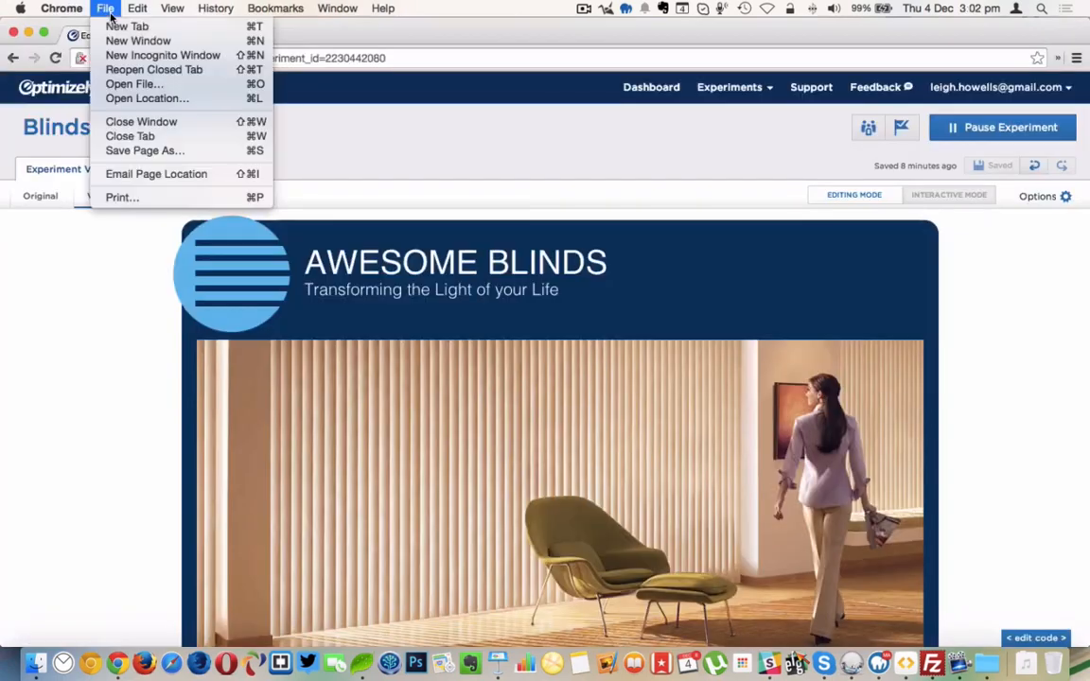
- Open the live demo/Blinds landing page in a new Chrome tab and reload it to check which version is served
click(112, 25)
key(super+v)
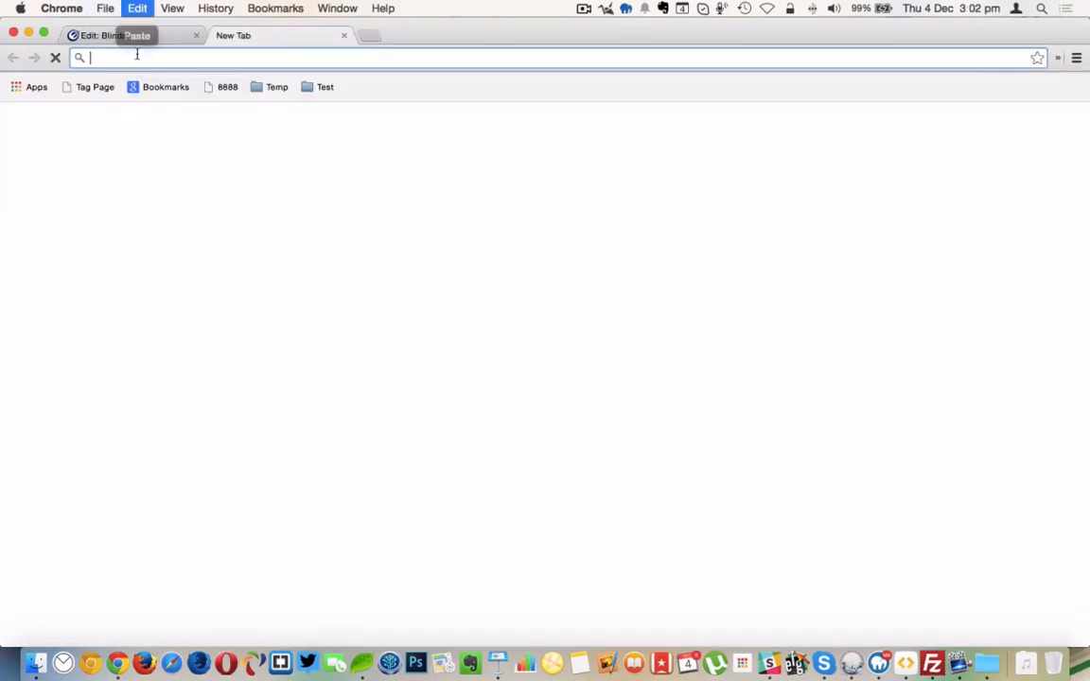
key(Return)
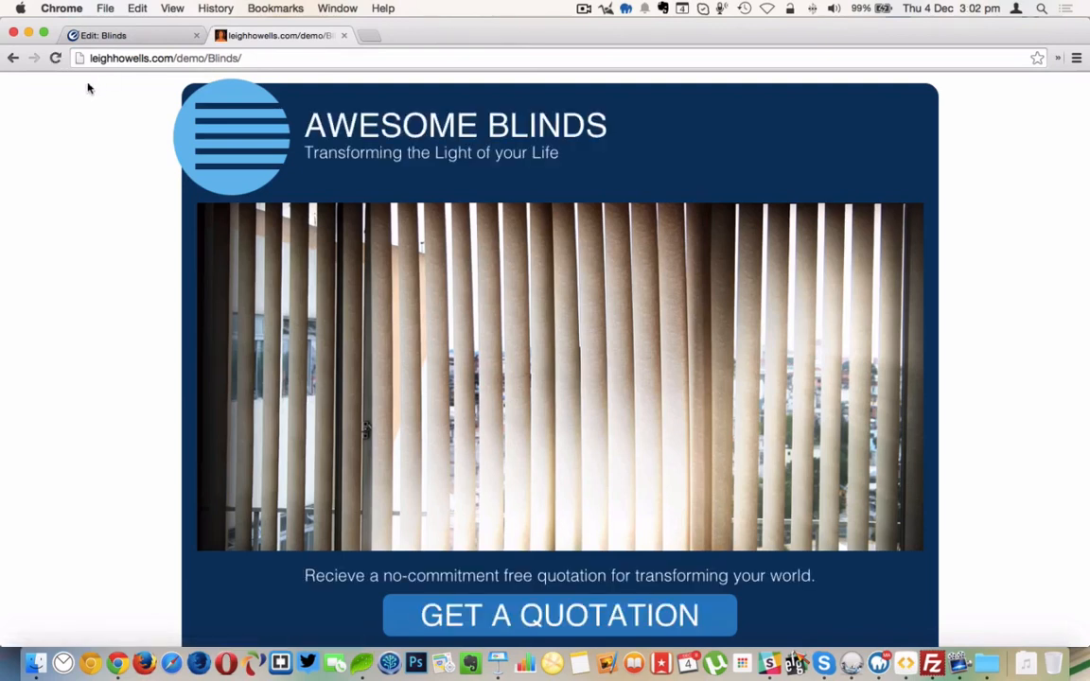
click(56, 57)
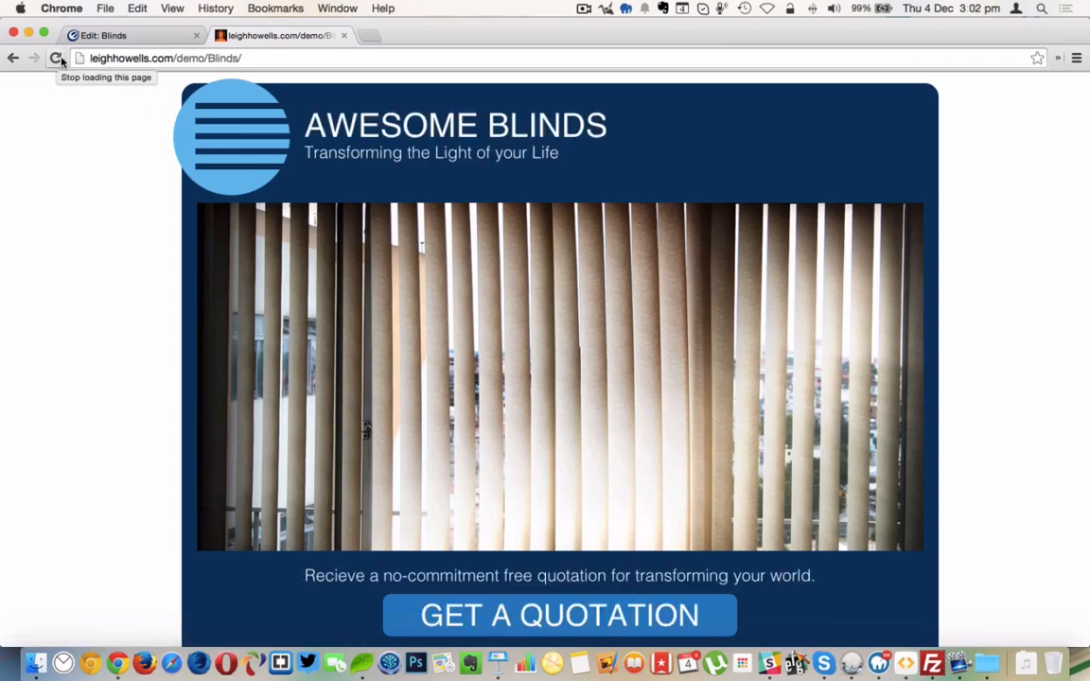
click(60, 59)
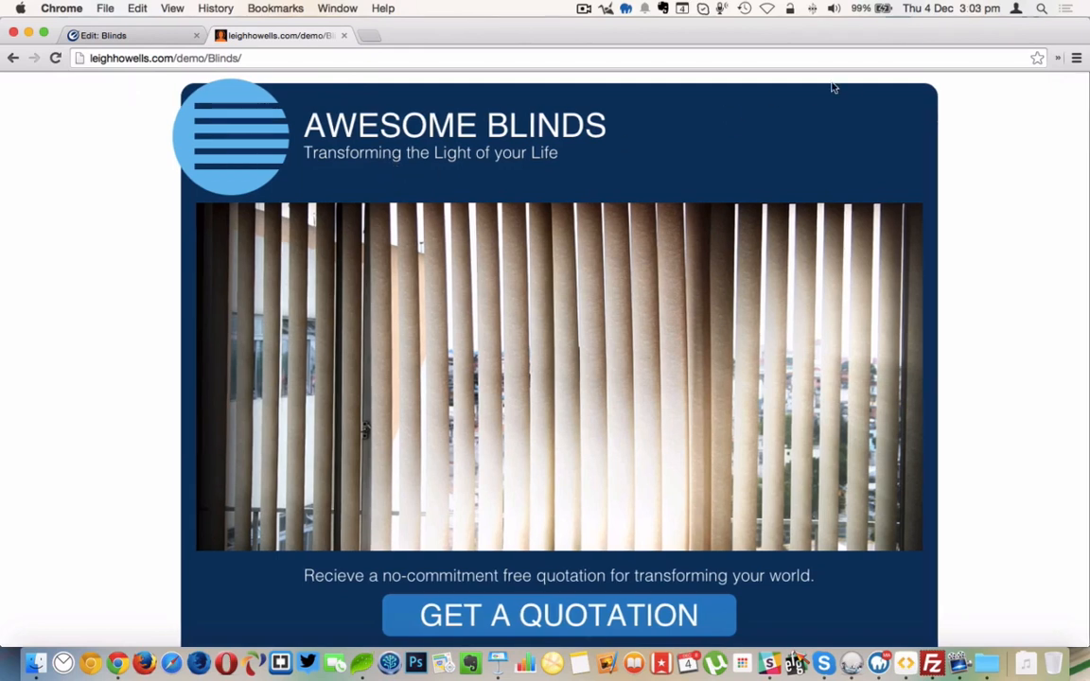
- Remove the site's cookies, reload the live Blinds page, and remove the cookies once more
click(1058, 57)
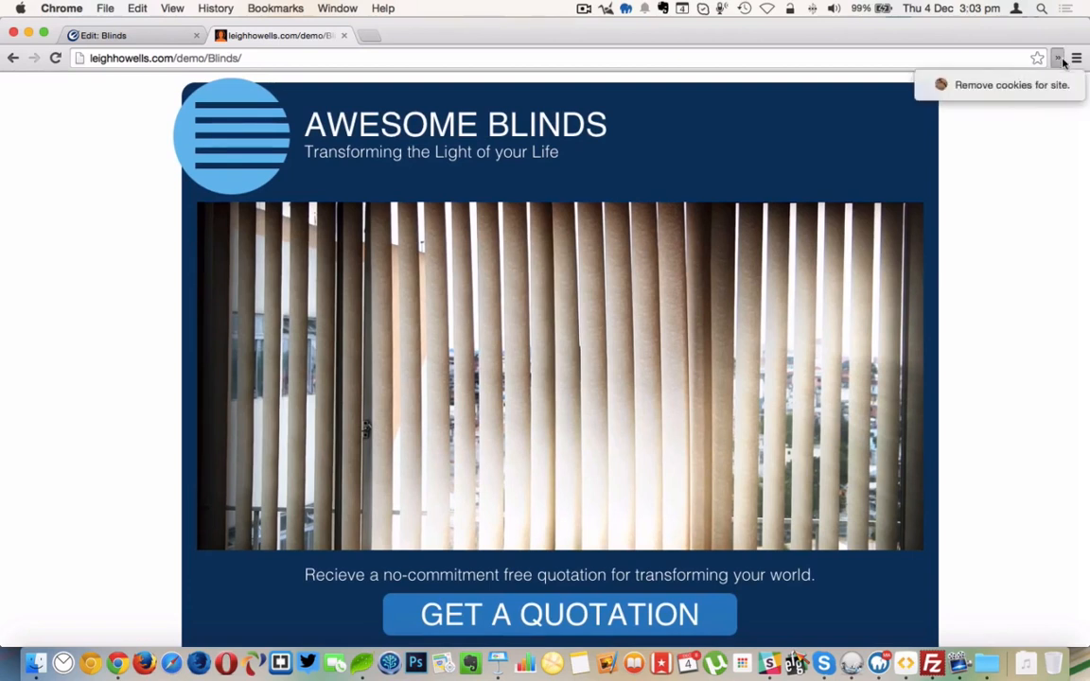
click(1002, 86)
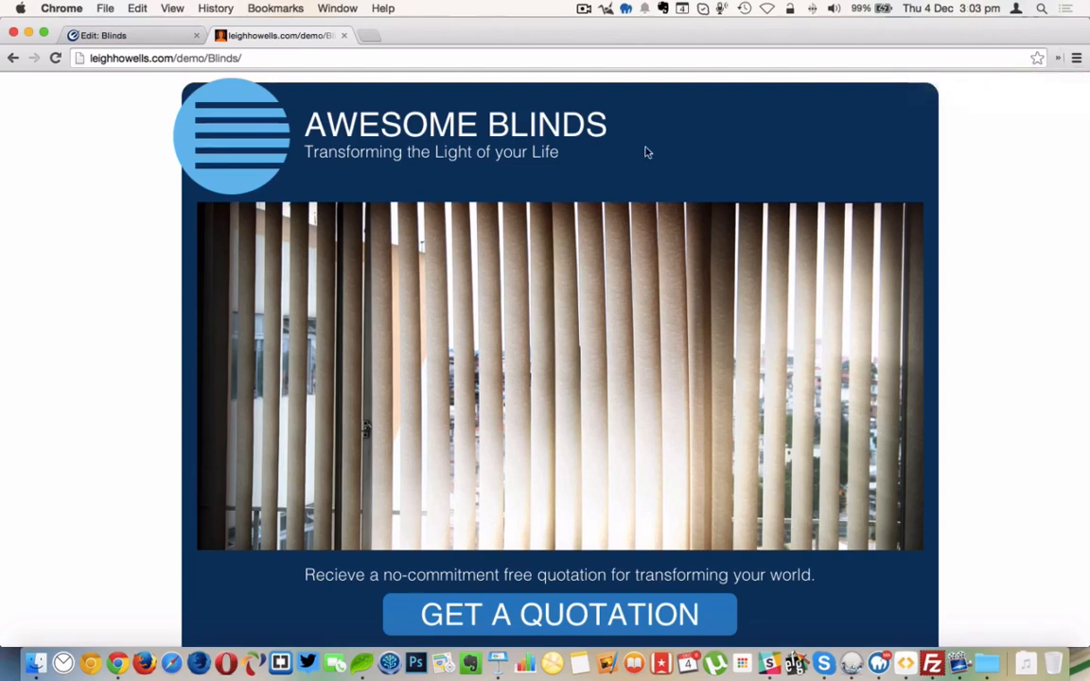
click(55, 59)
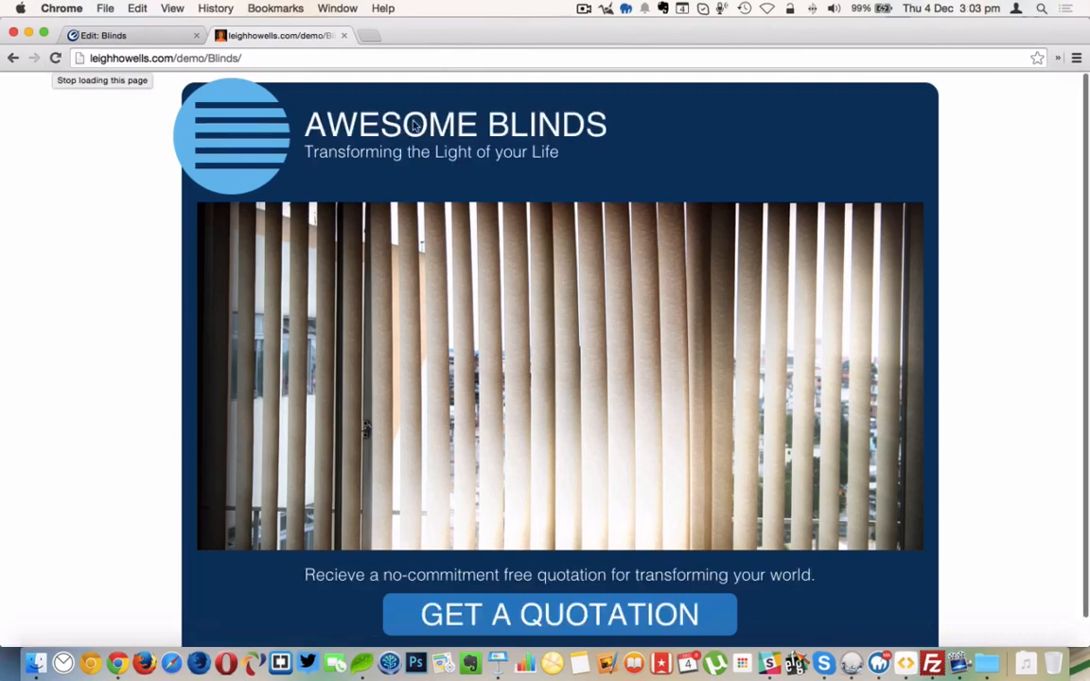
click(1057, 61)
click(1050, 86)
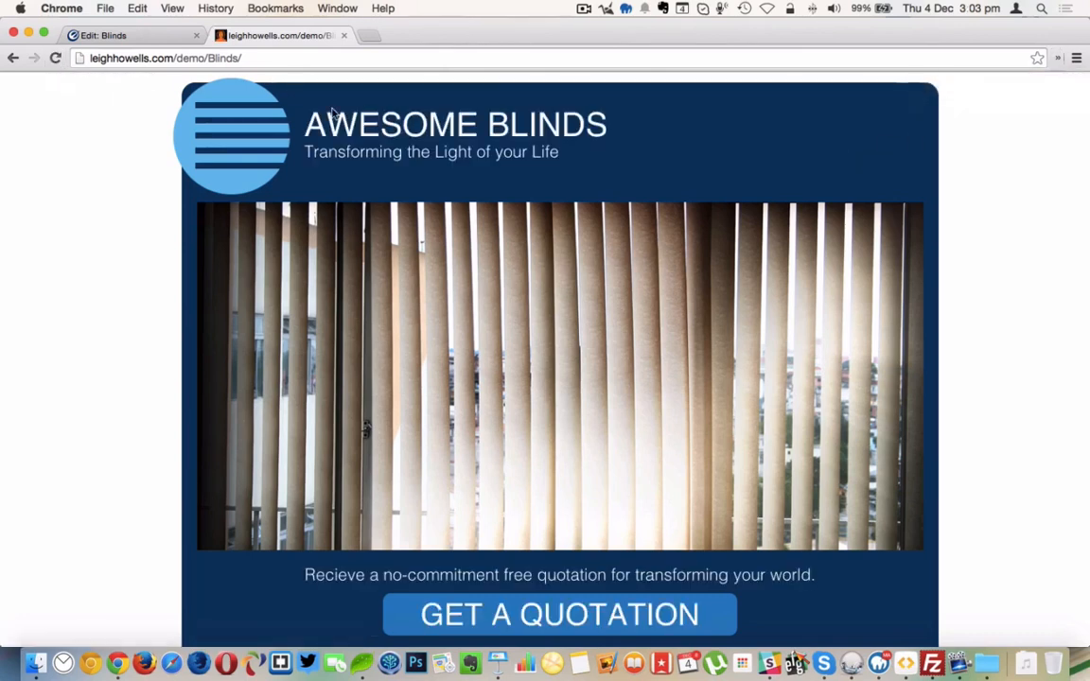
- Remove the site's cookies and reload the live Blinds page several times to watch how the variation loads
click(51, 58)
click(1057, 57)
click(1050, 86)
click(57, 59)
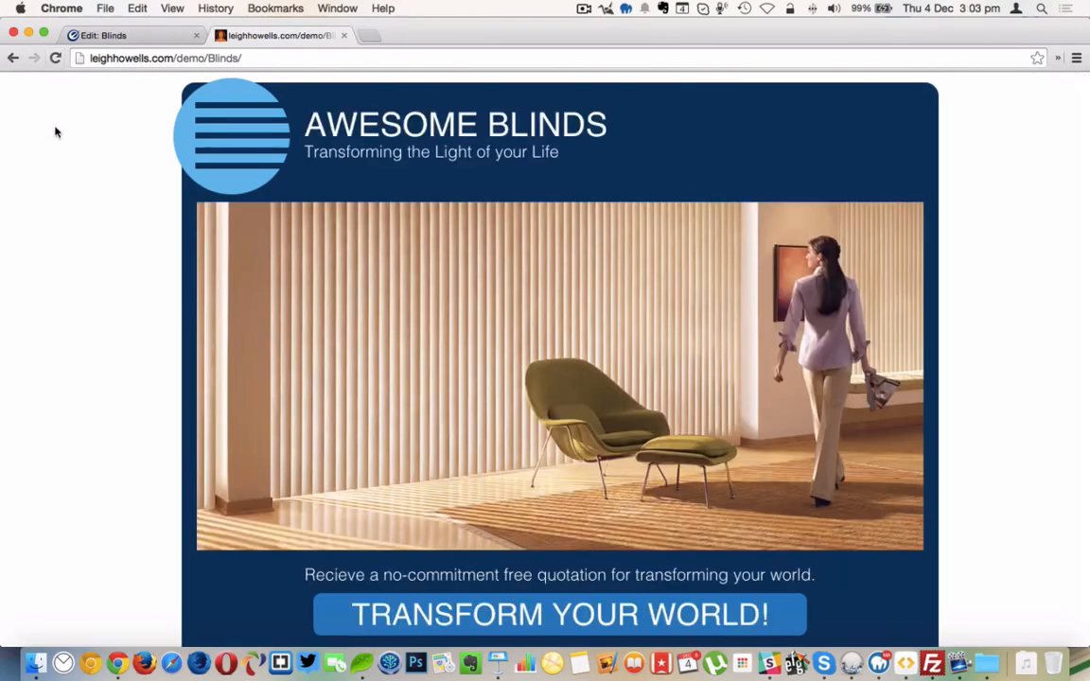
click(57, 58)
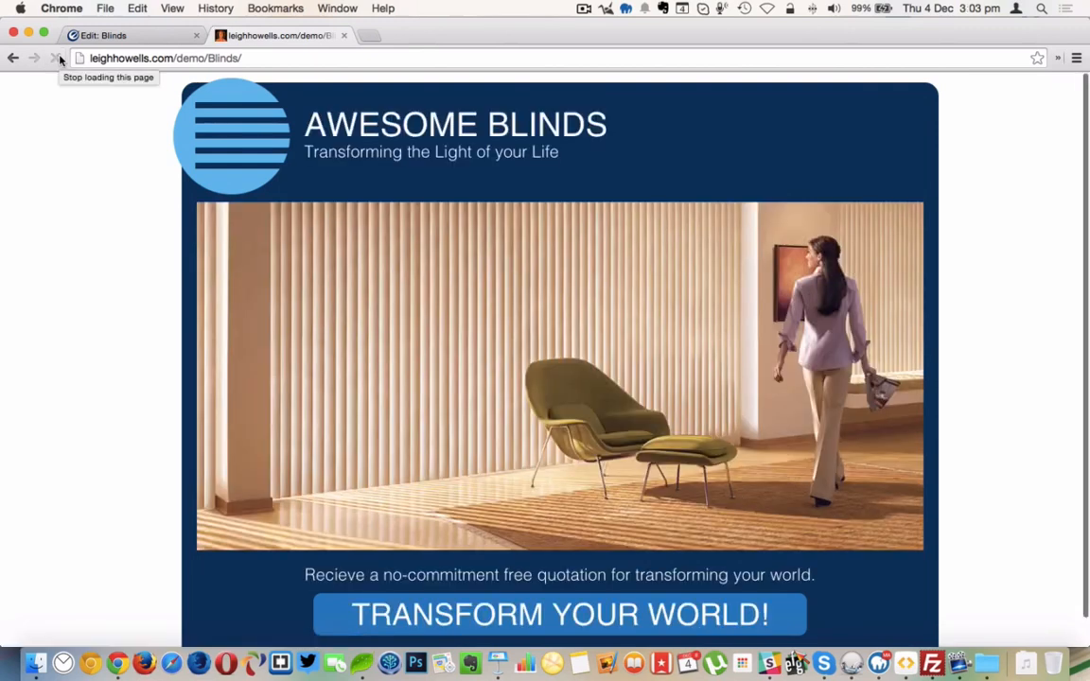
click(58, 58)
click(54, 61)
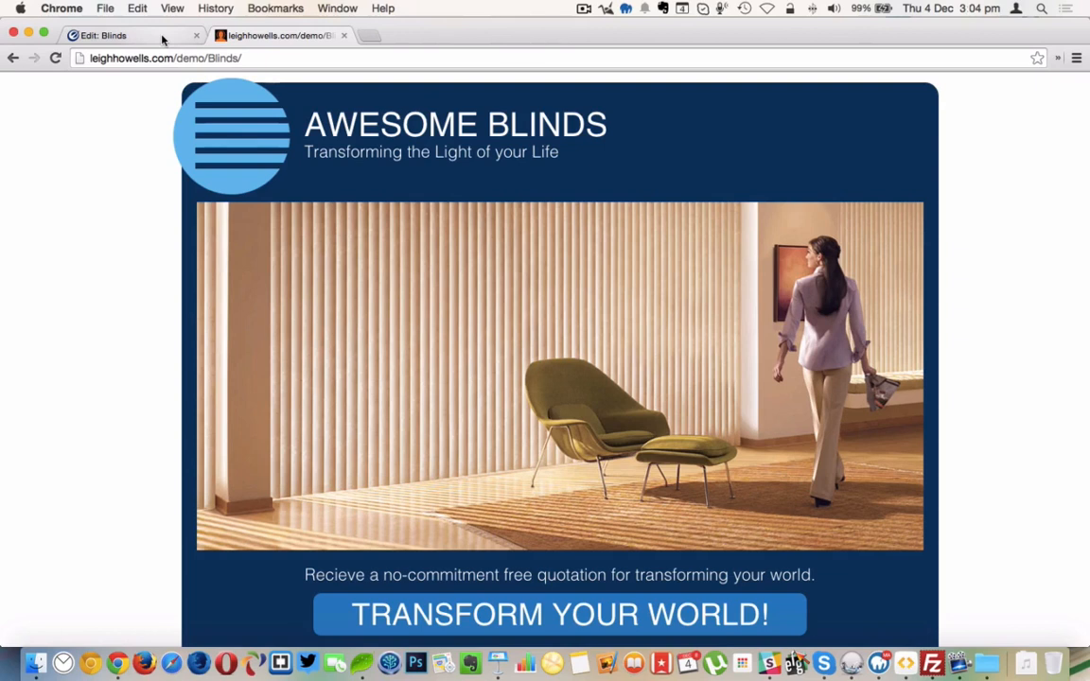
- Return to the Optimizely editor and examine the code behind Variation #1 and the Original of the Blinds experiment
click(163, 38)
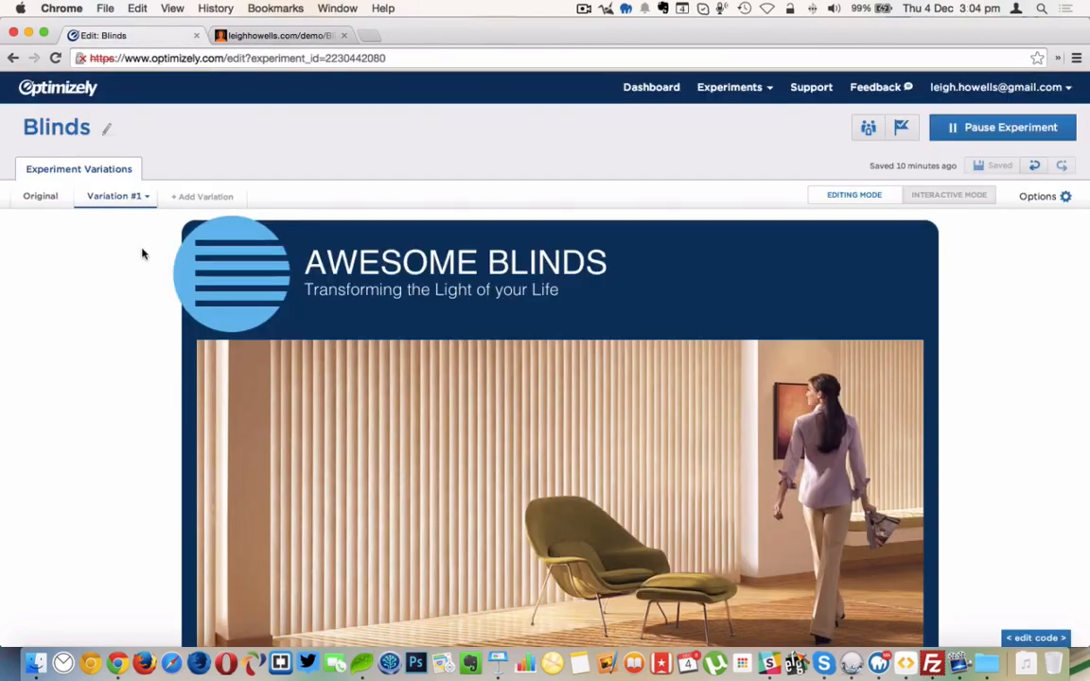
click(1045, 633)
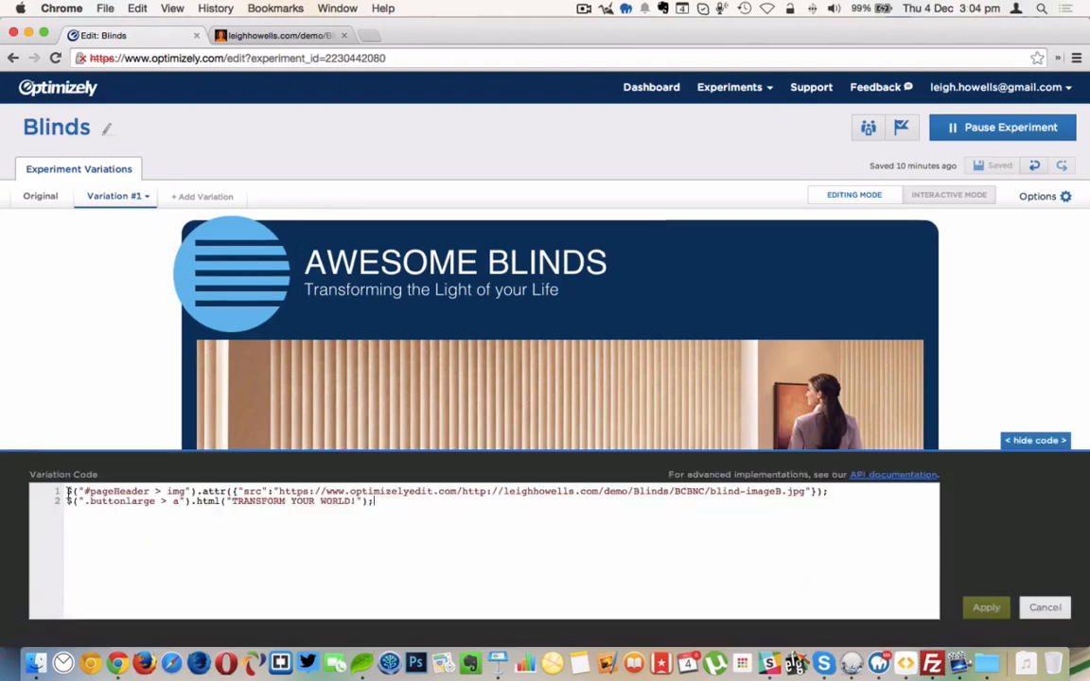
click(1035, 441)
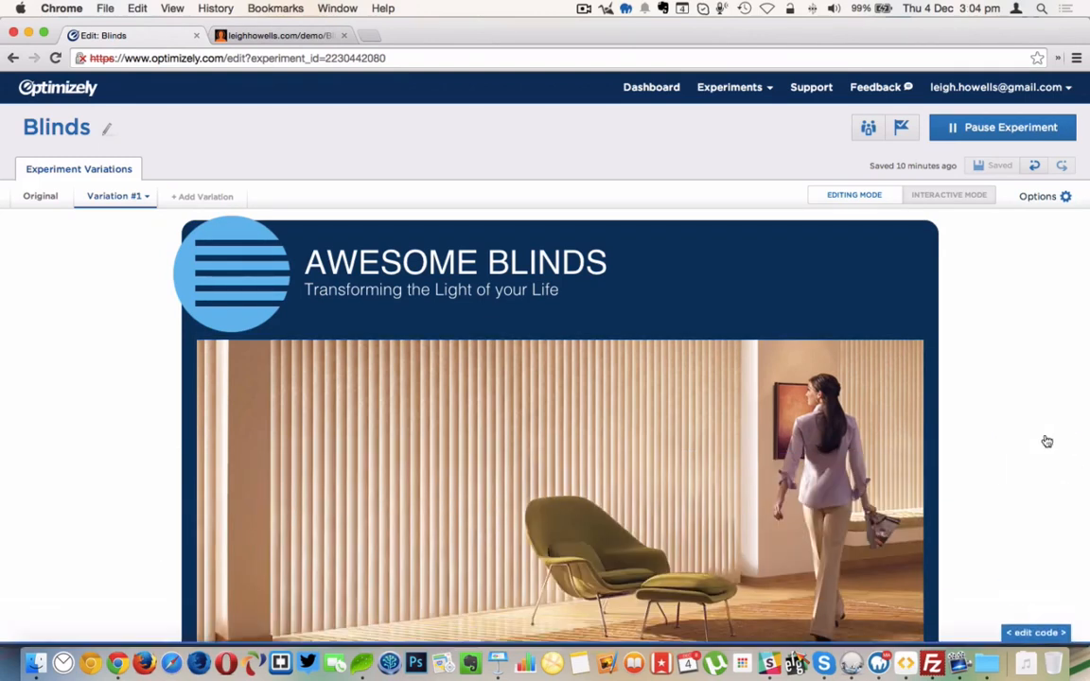
click(38, 198)
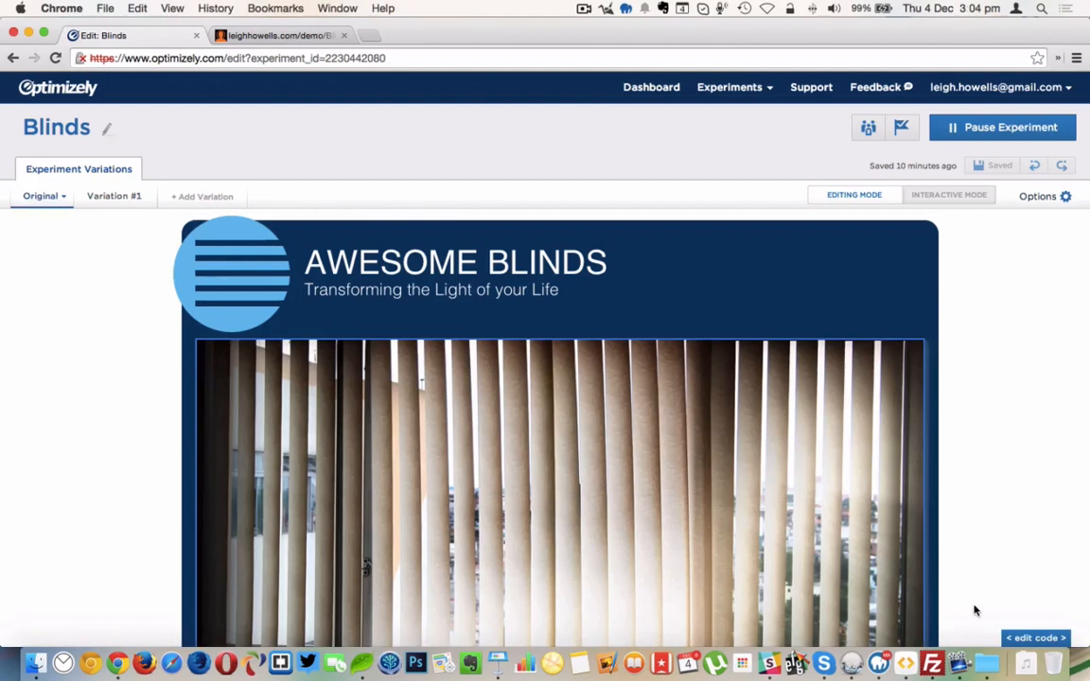
click(1036, 638)
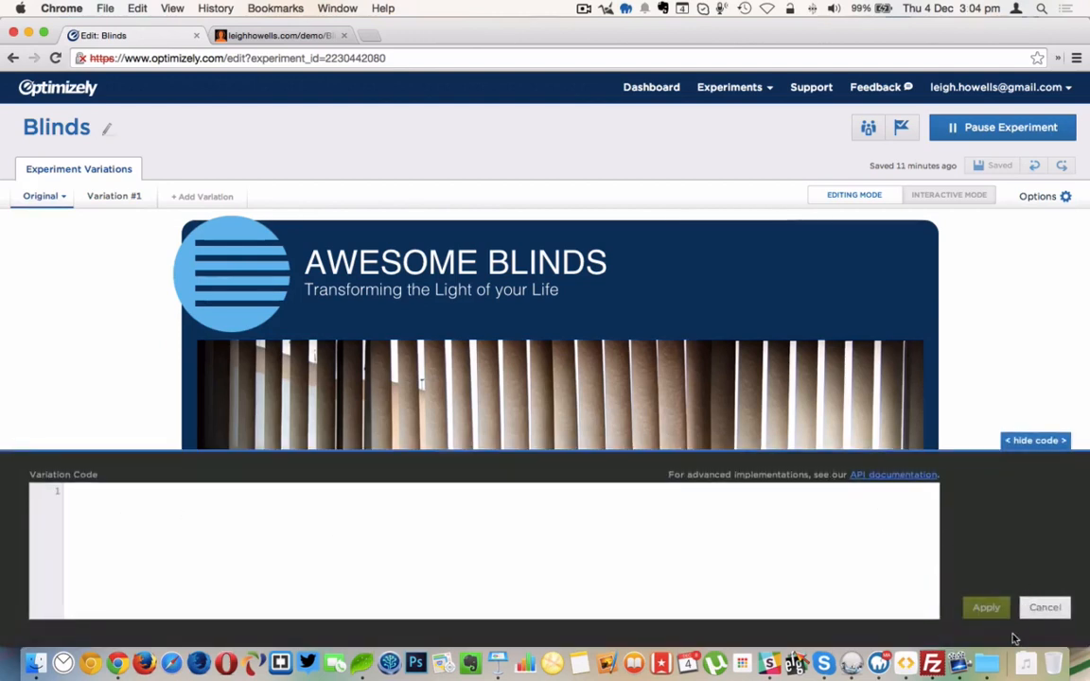
click(1050, 617)
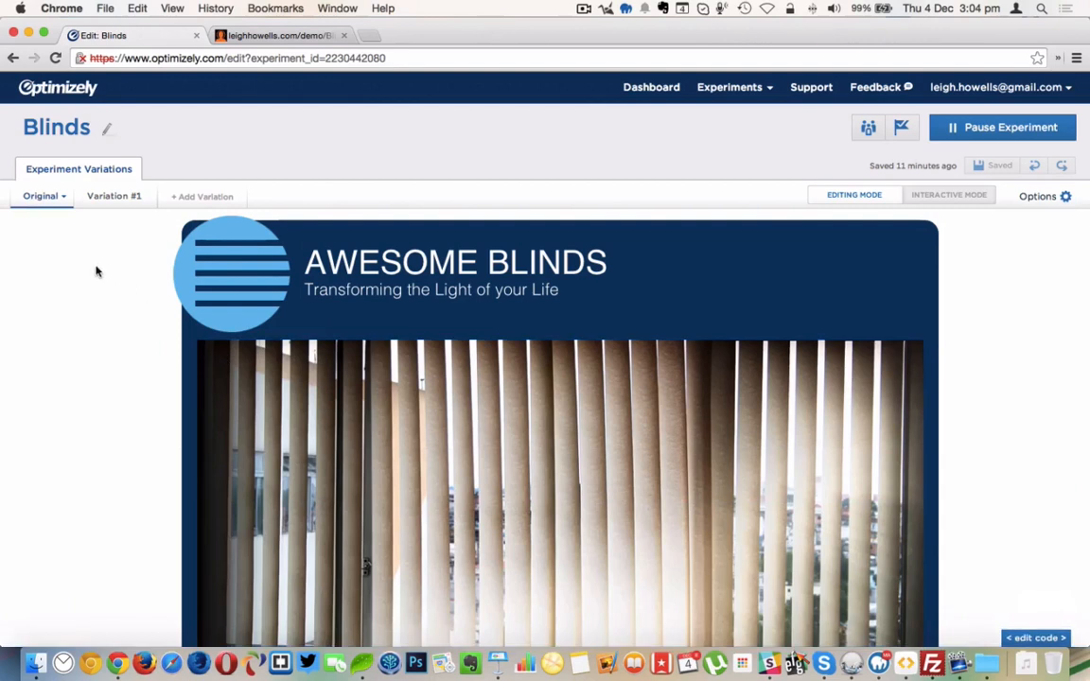
- In Variation #1's code, insert $("body").css({"display":"none"}); and $("document").ready(function(){ on separate lines above the existing code
click(115, 194)
click(1061, 638)
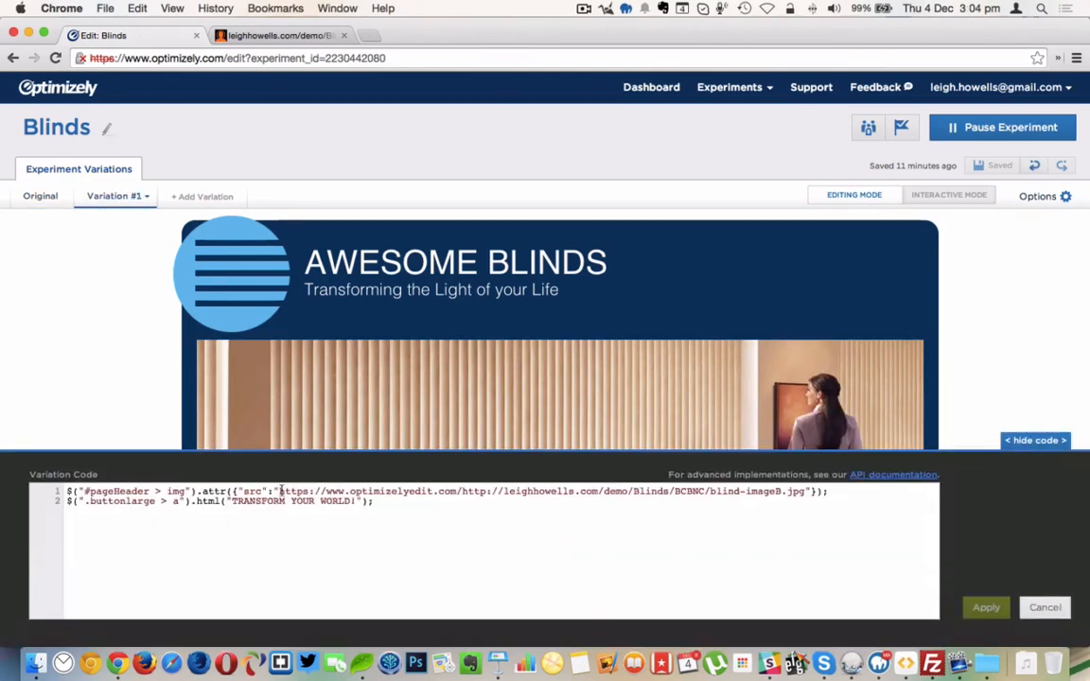
click(402, 505)
key(Return)
key(Return)
key(Return)
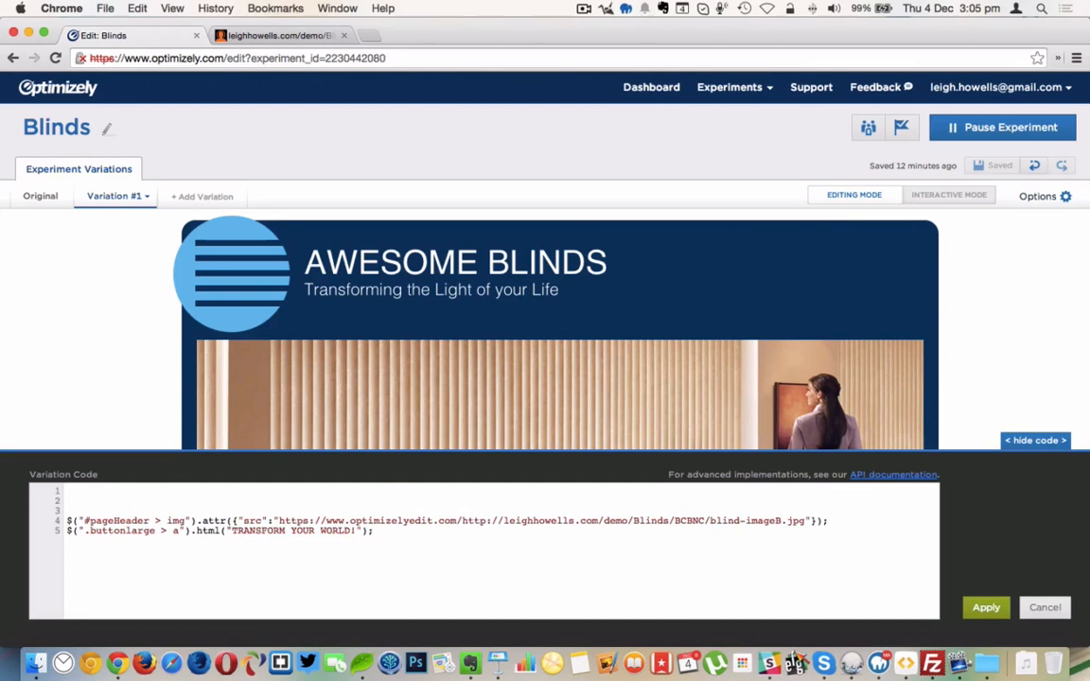
text($("body").css({"display":"none"}); $("document").ready(function(){)
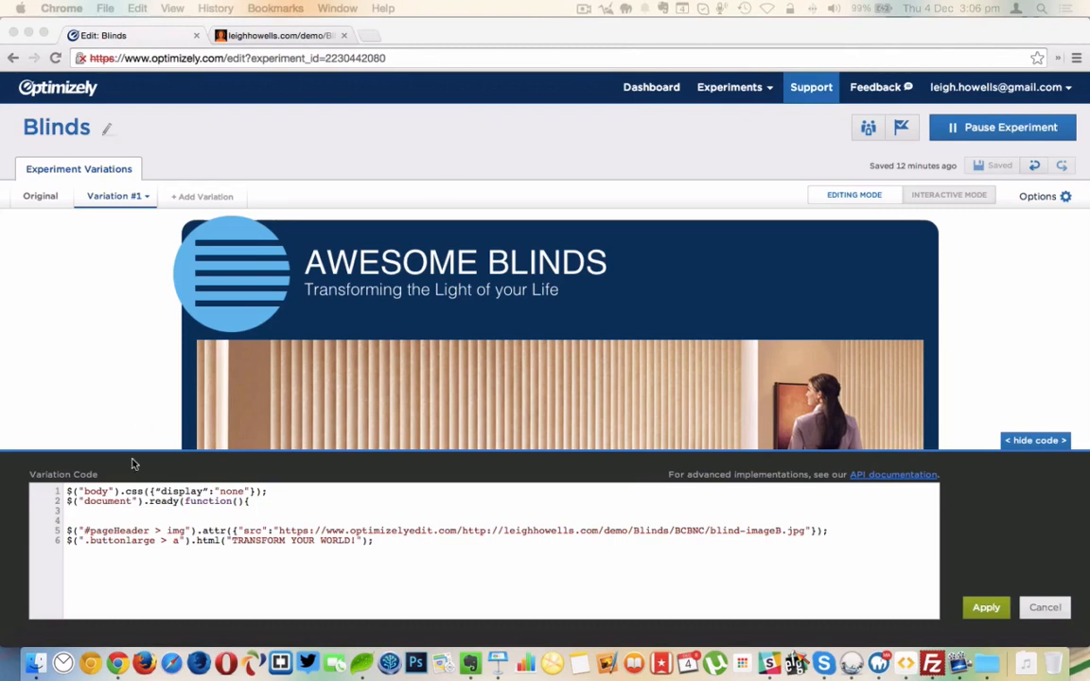
- After the TRANSFORM YOUR WORLD! line, add $("body").css({"display":"block"}); and close the ready function with }); on the following line
click(388, 541)
key(Return)
key(Return)
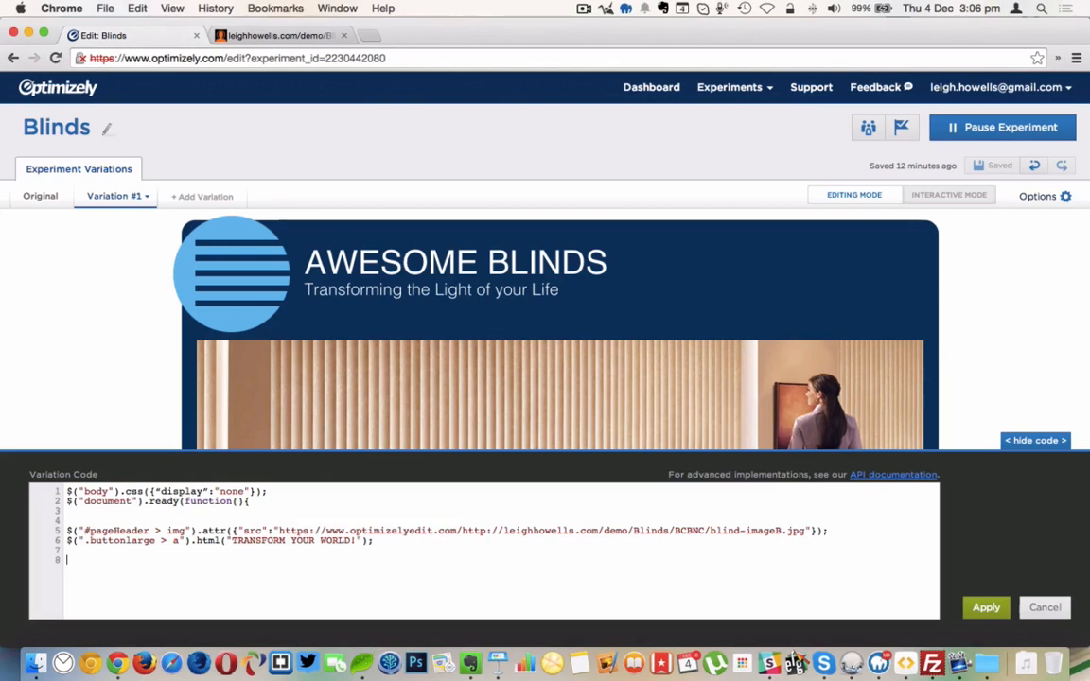
text($("body").css({"display":"block"}); });)
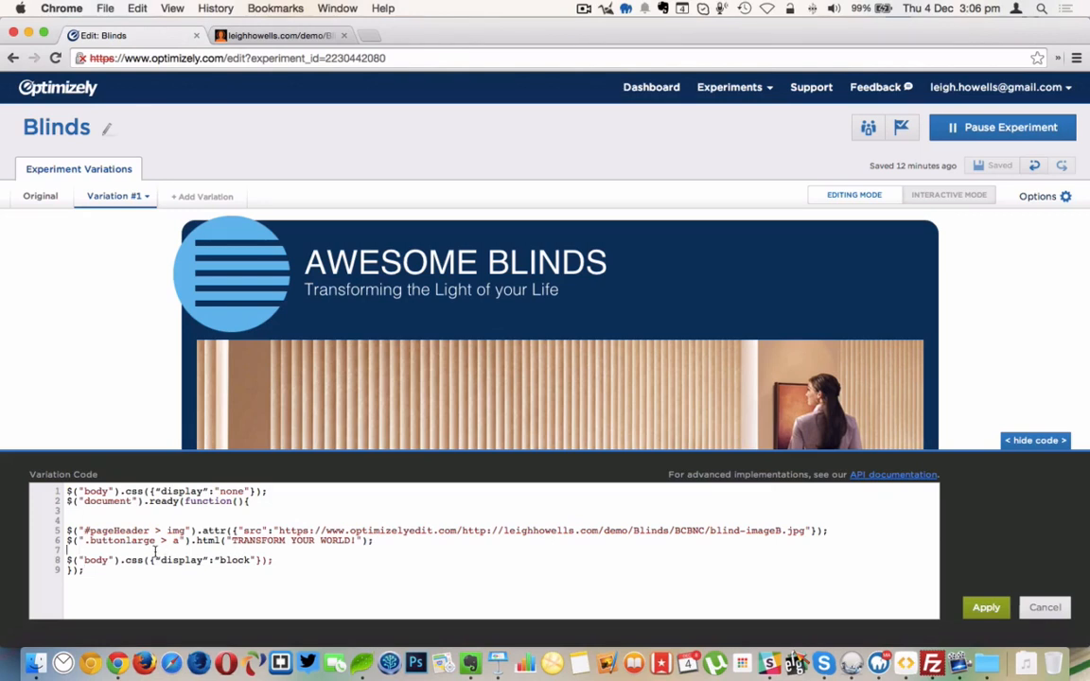
- Remove the blank lines from Variation #1's code, apply the code, and close the code editor
key(BackSpace)
key(BackSpace)
key(BackSpace)
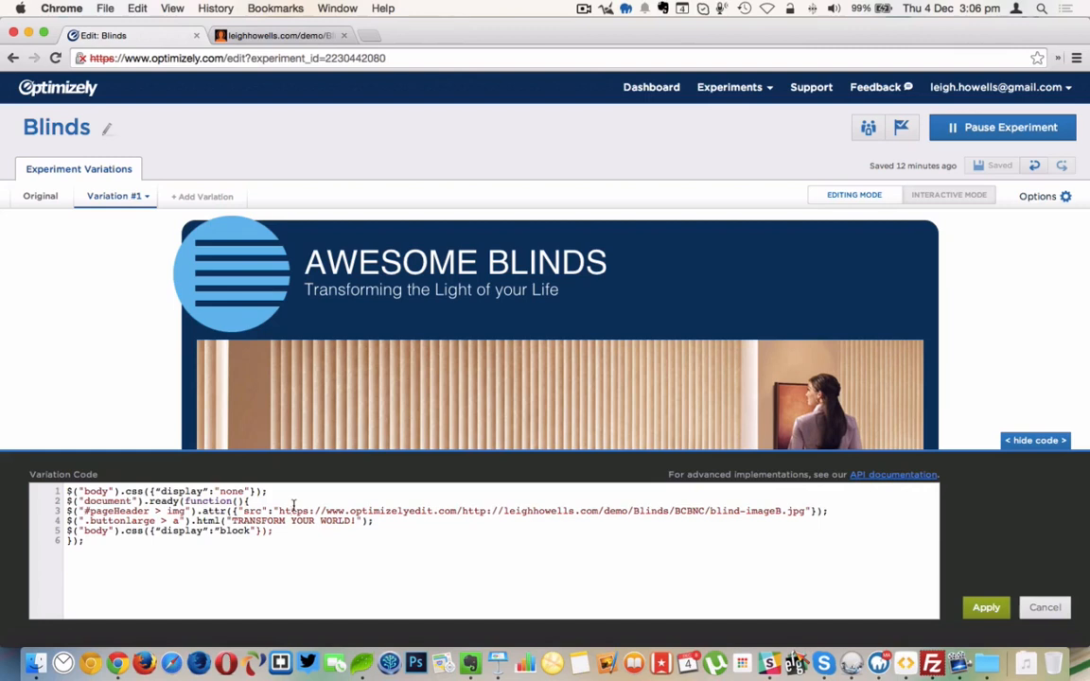
click(987, 610)
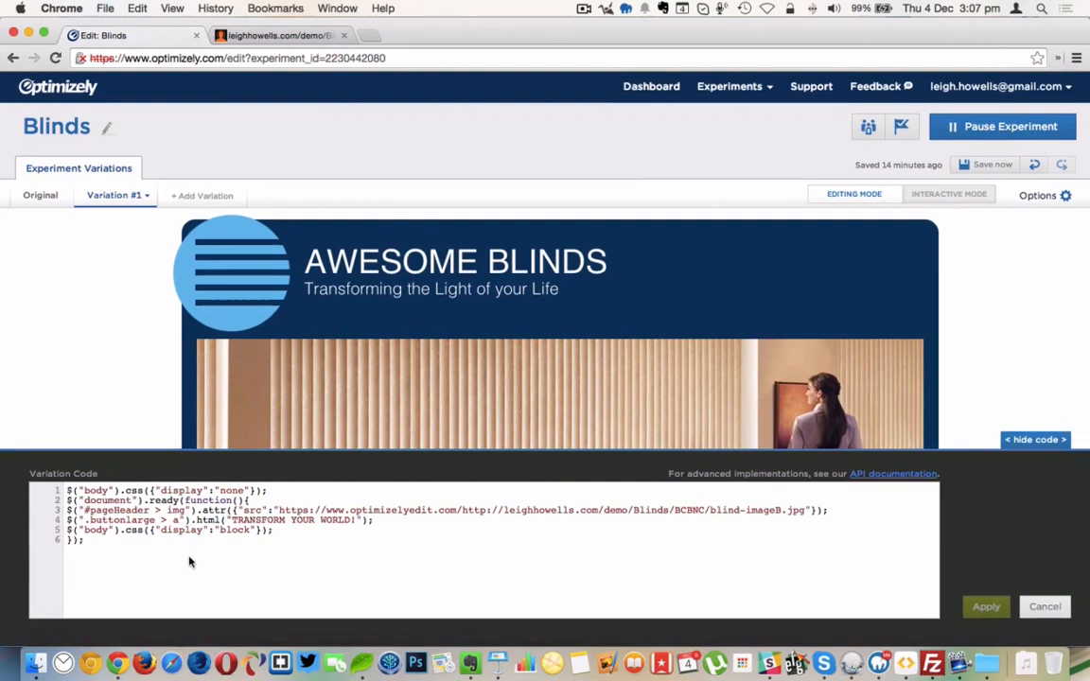
click(1043, 607)
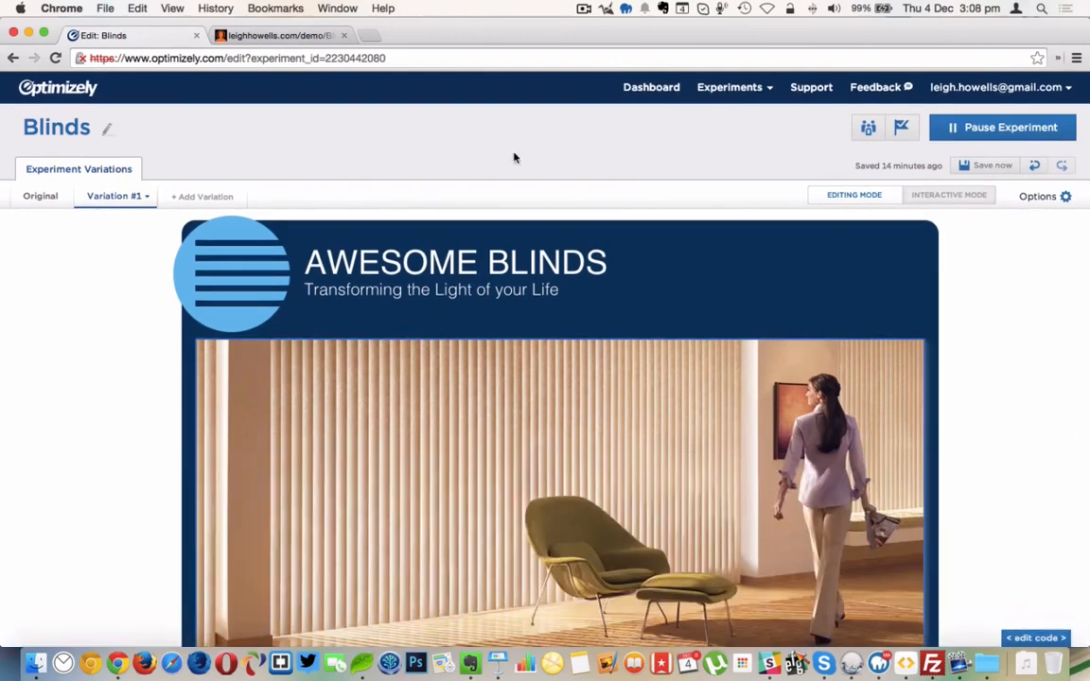
- Reload the live Blinds page to check how the variation loads, and remove the site's cookies
click(273, 37)
click(56, 58)
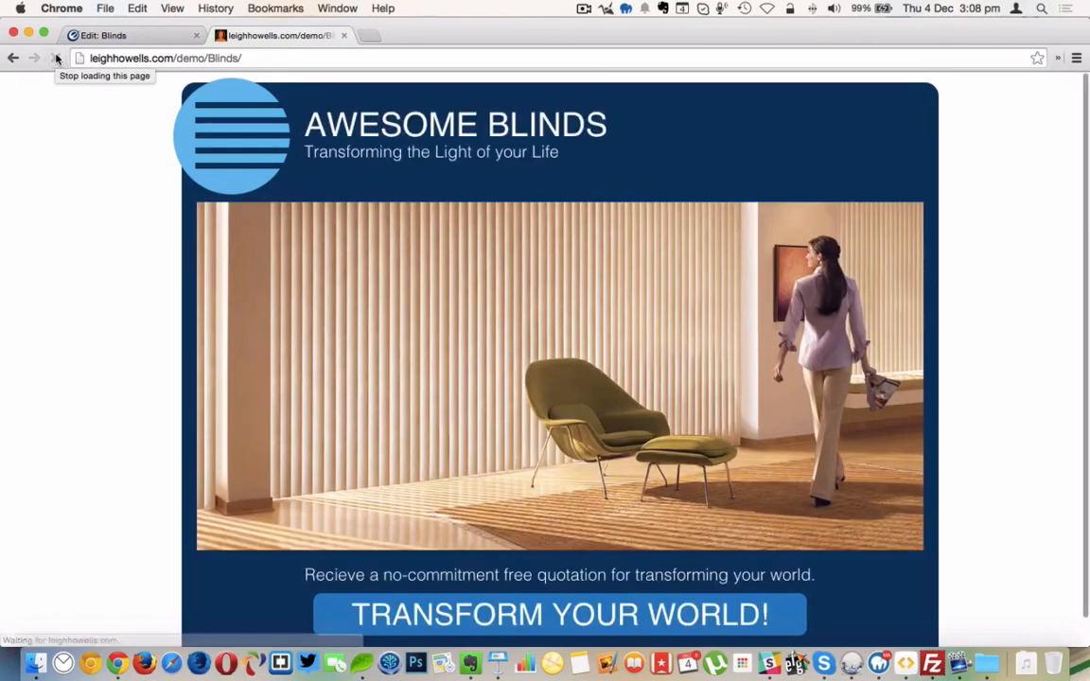
click(1058, 58)
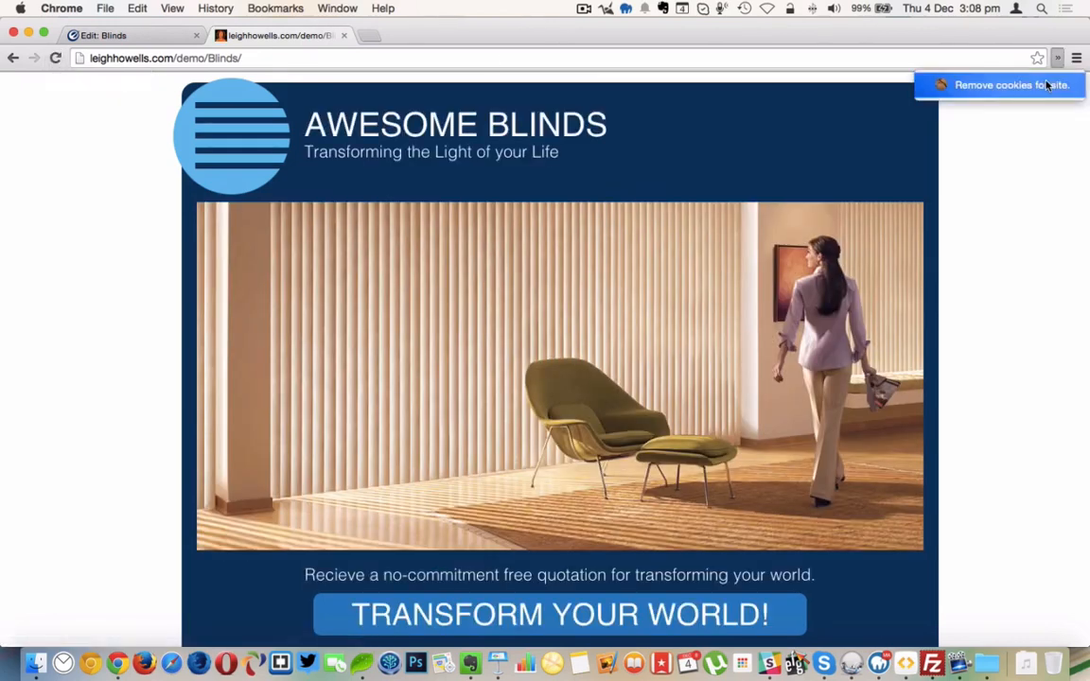
click(1046, 85)
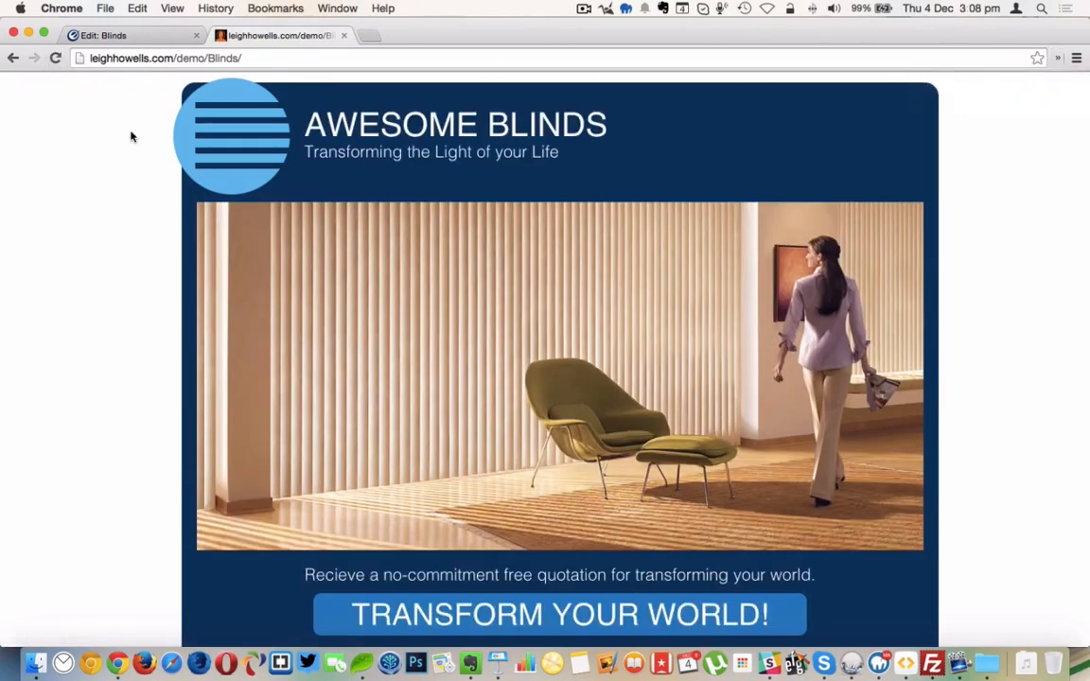
- Return to the Optimizely editor, pause the Blinds experiment, save the changes, and start the experiment again
click(152, 38)
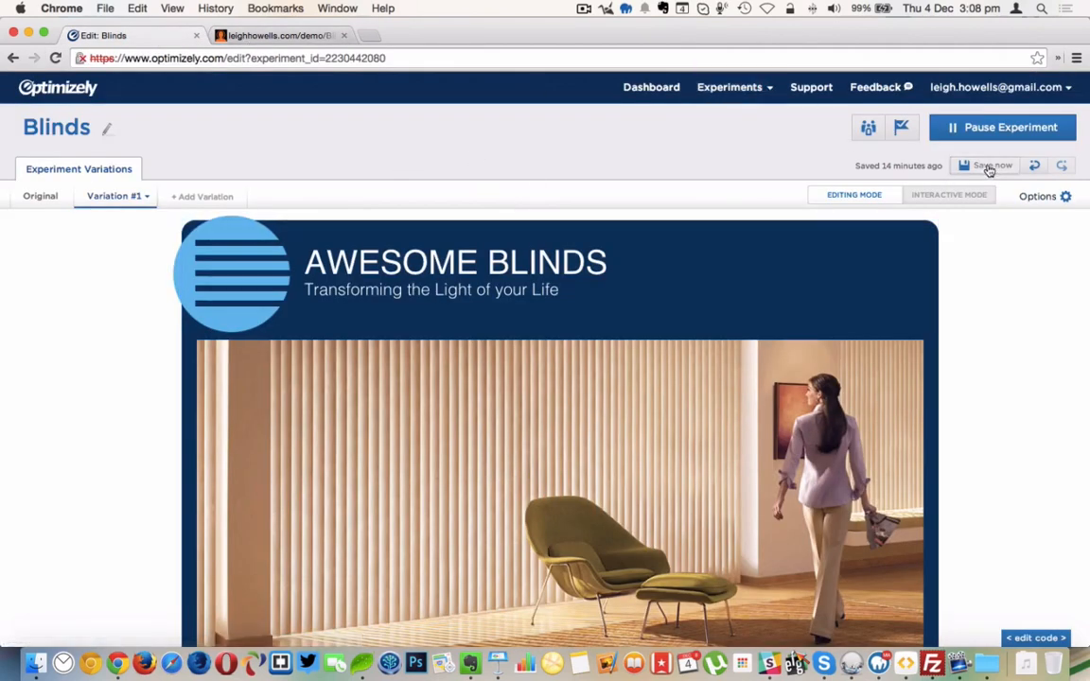
click(997, 134)
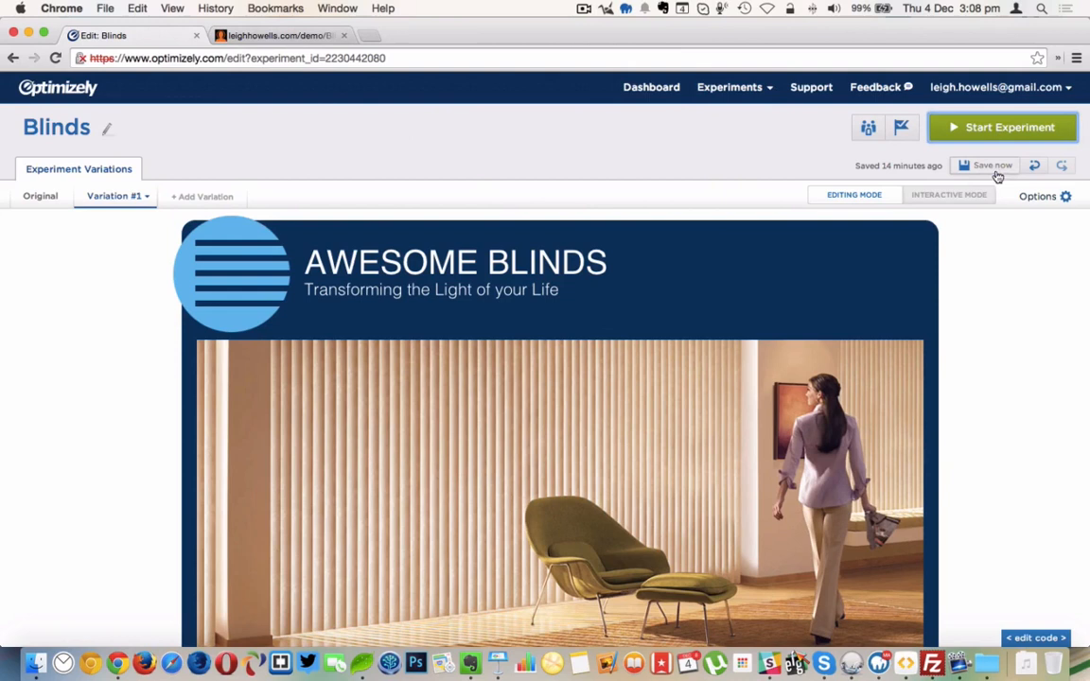
click(993, 168)
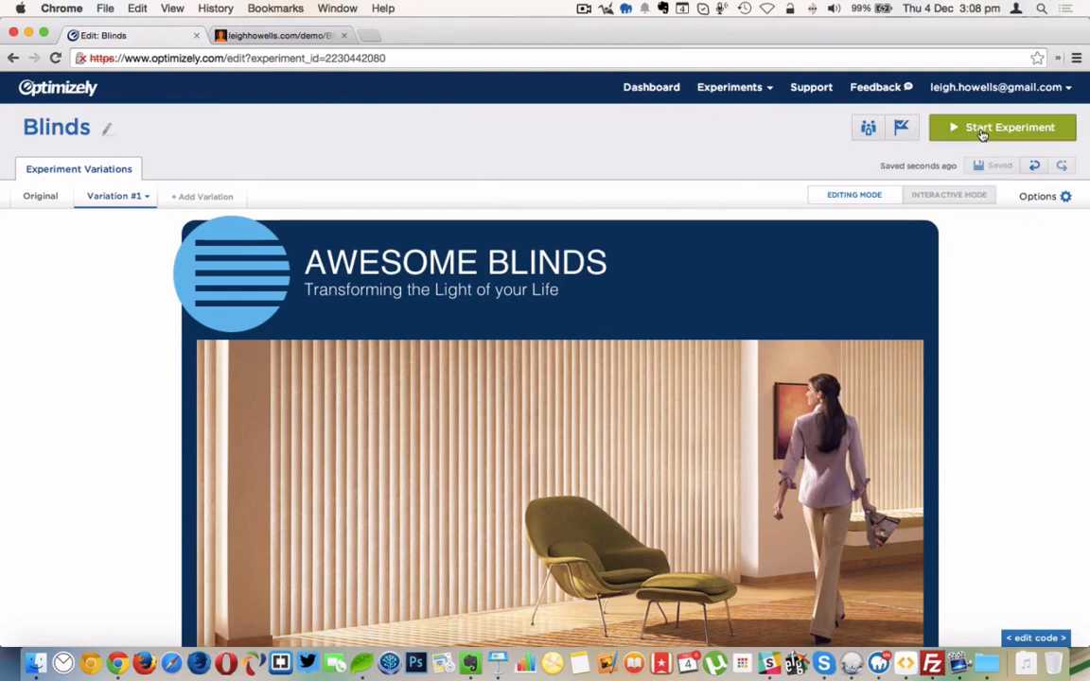
click(979, 130)
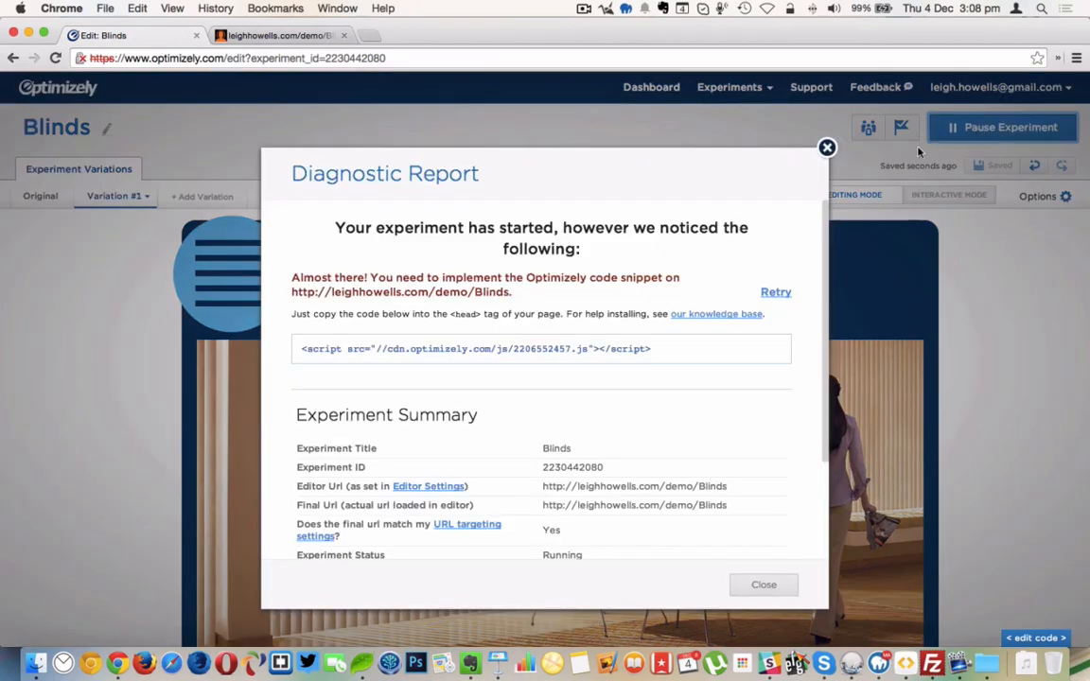
- Retry the snippet check in the Diagnostic Report twice and close the report
click(775, 293)
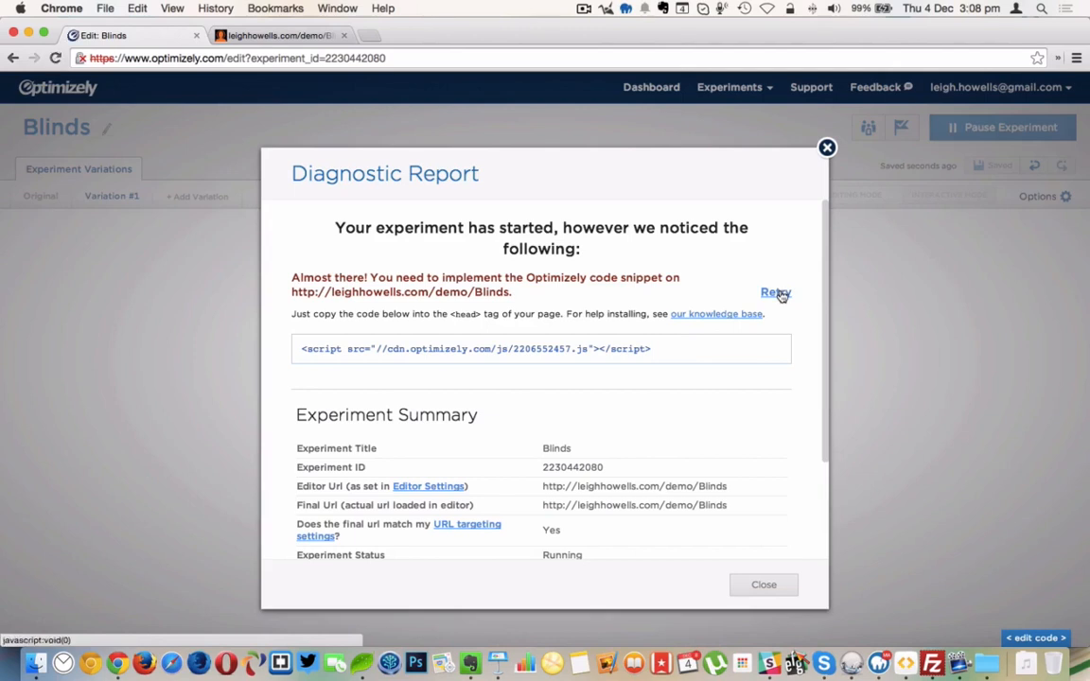
click(777, 295)
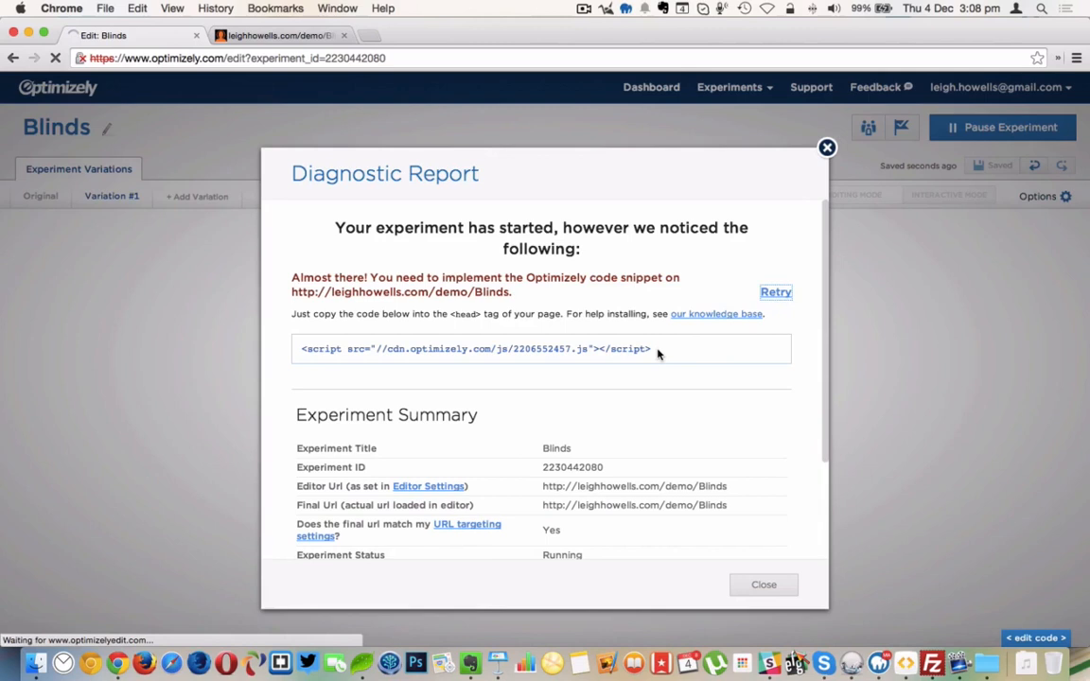
click(828, 148)
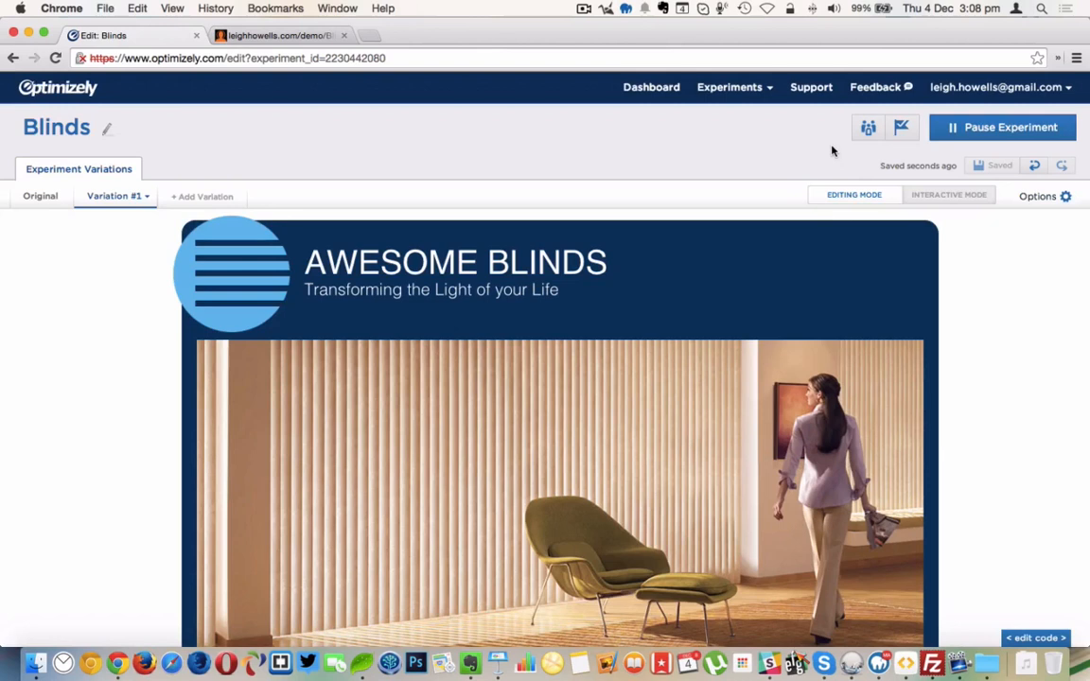
- On the live Blinds page, repeatedly remove the site's cookies and reload to test which version is served and how it loads
click(275, 35)
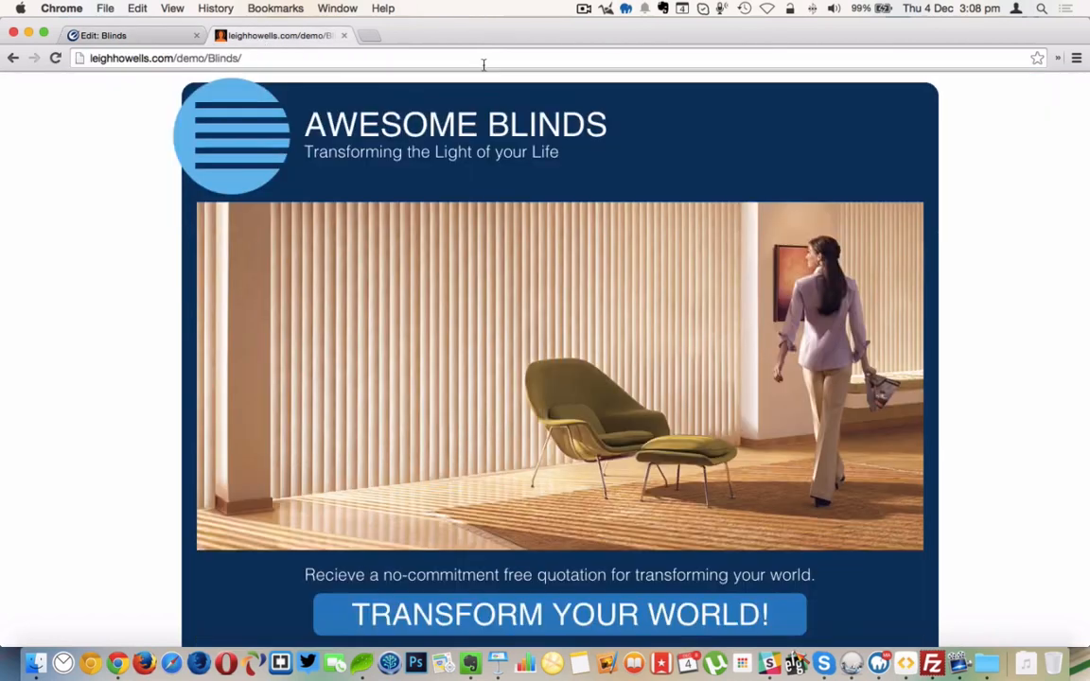
click(55, 59)
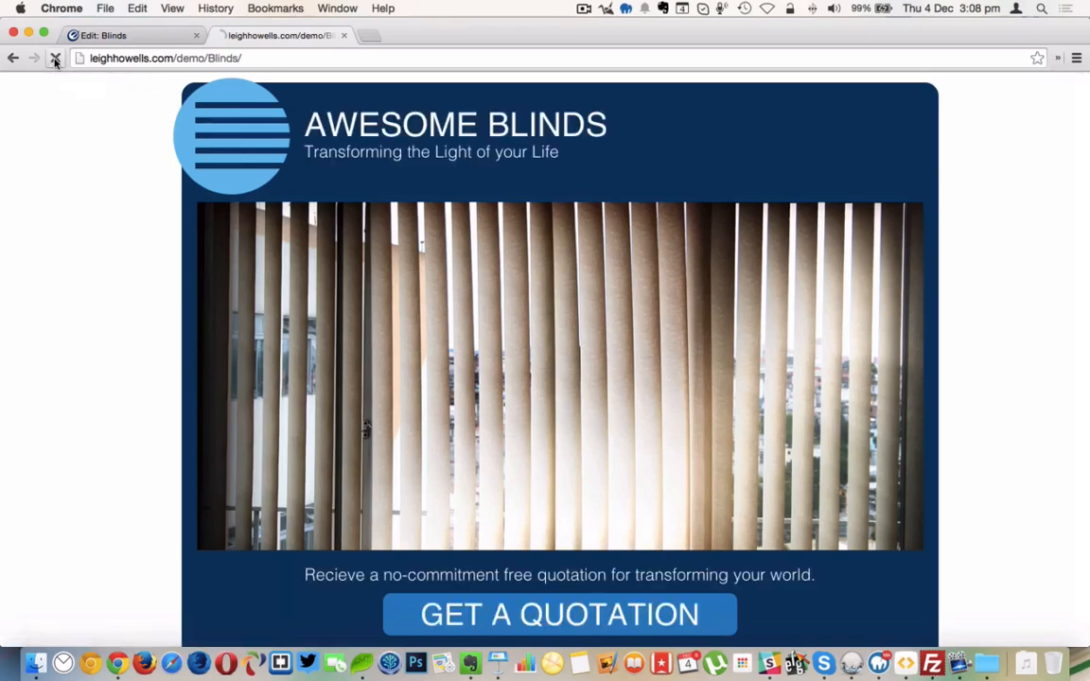
click(55, 58)
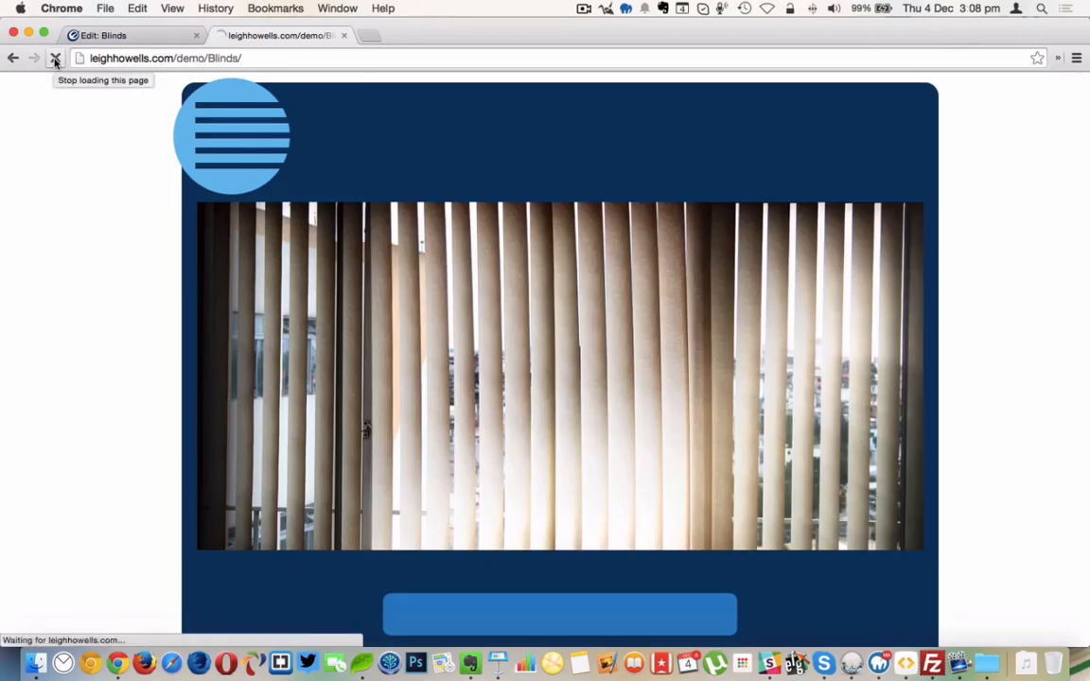
click(1057, 57)
click(1026, 90)
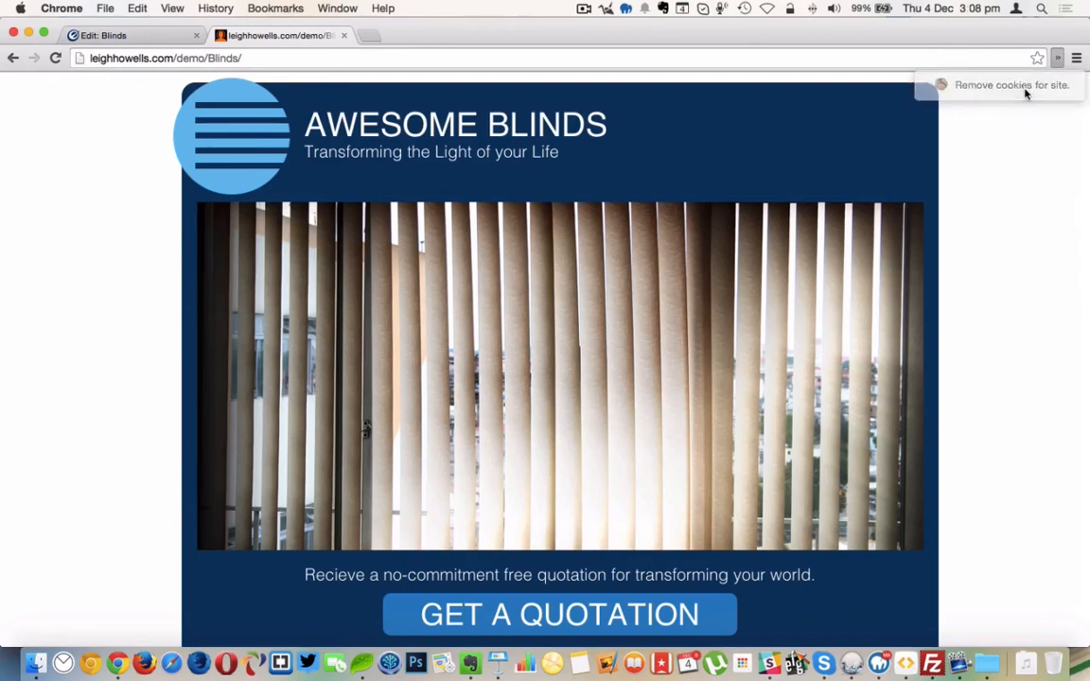
click(53, 60)
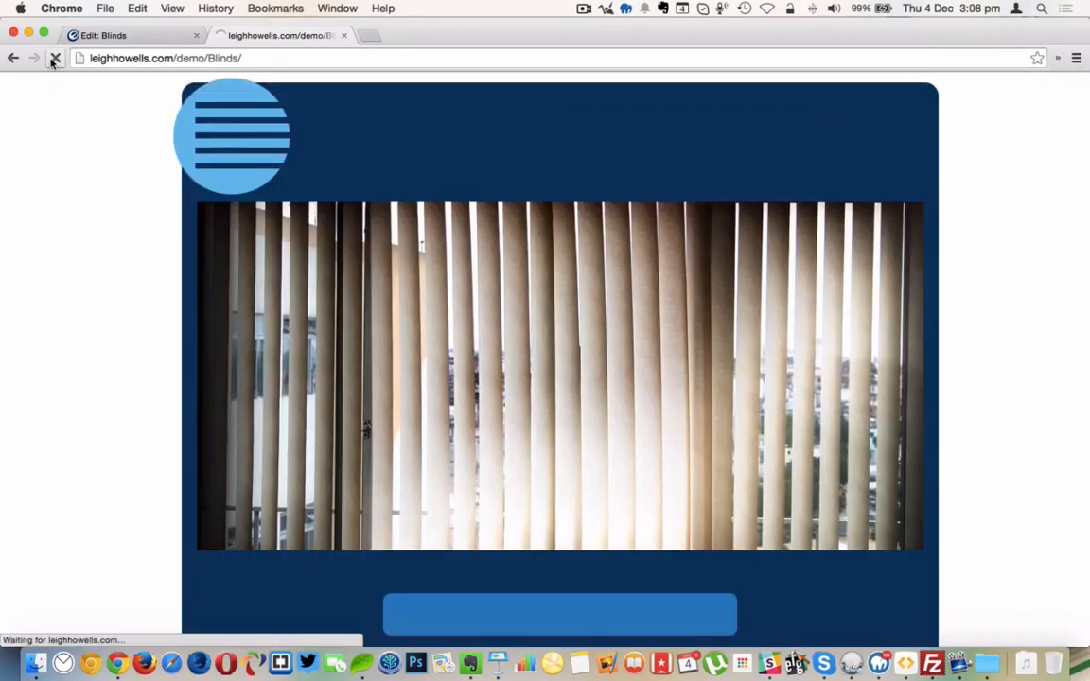
click(1058, 58)
click(1026, 84)
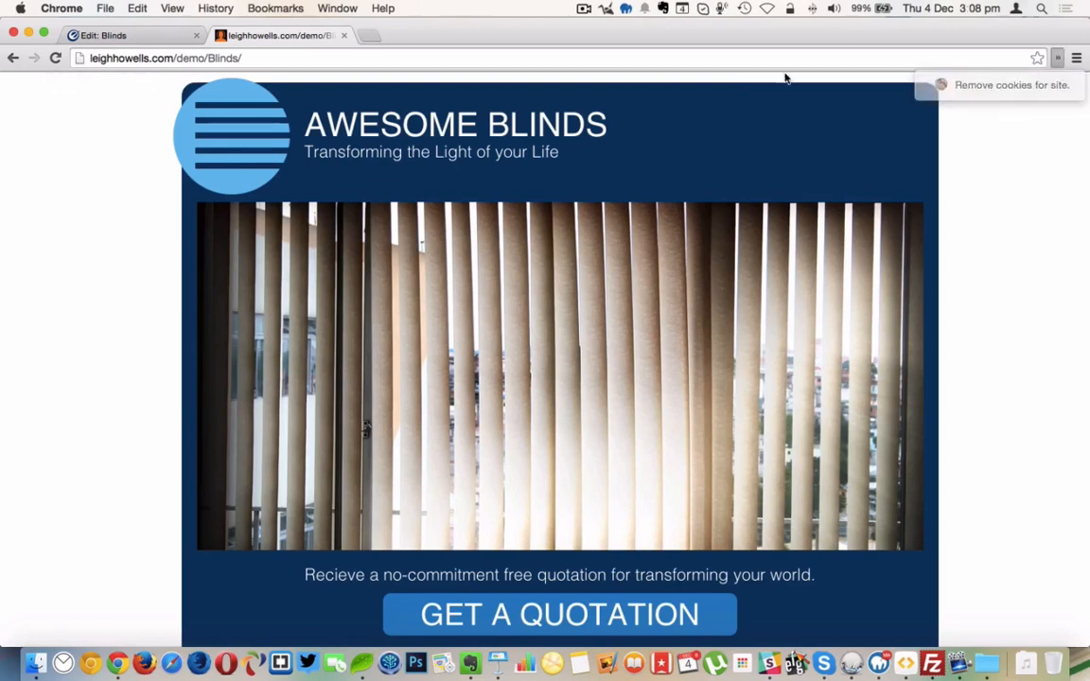
click(54, 60)
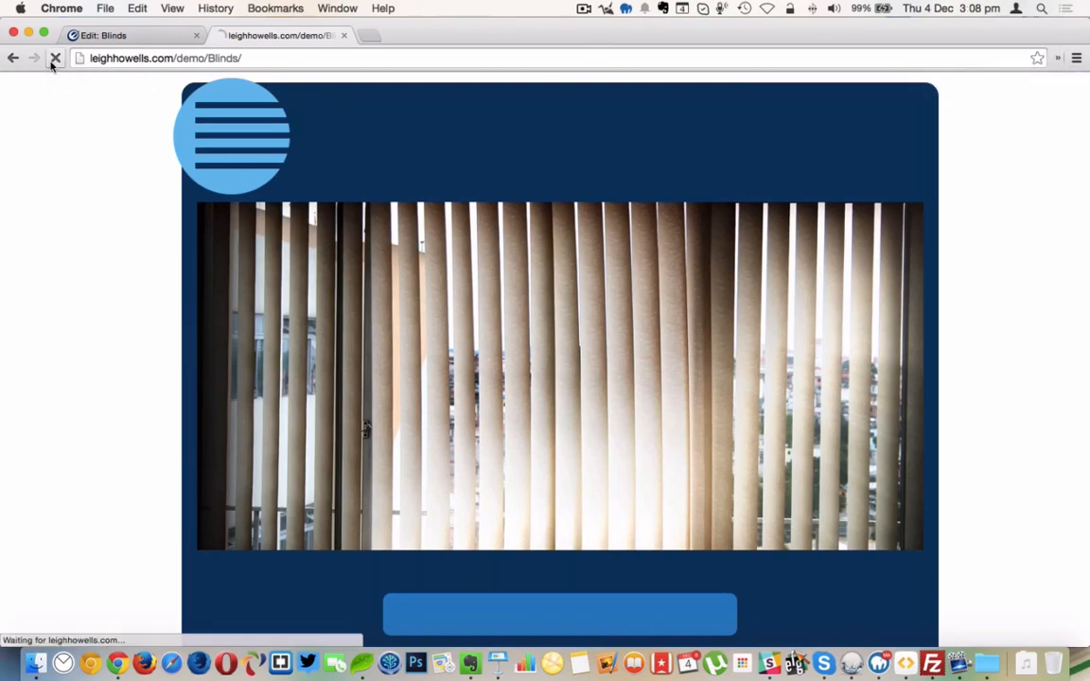
click(1059, 59)
click(1052, 84)
click(55, 58)
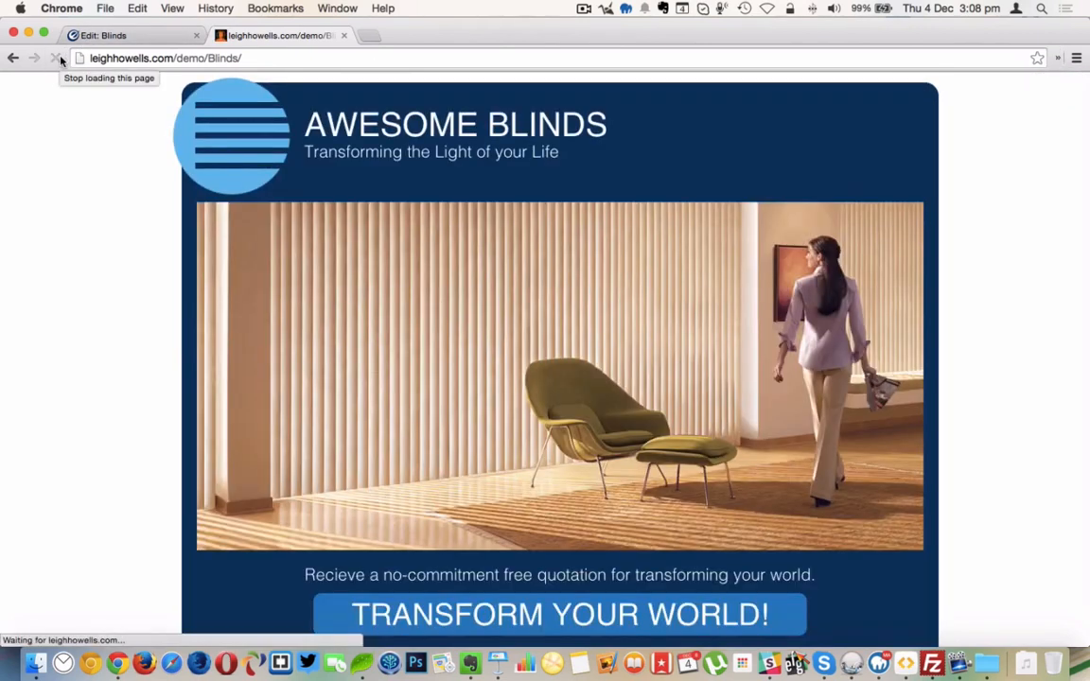
- Reload the live Blinds page twice to check how the variation loads, and return to the Optimizely editor
click(57, 59)
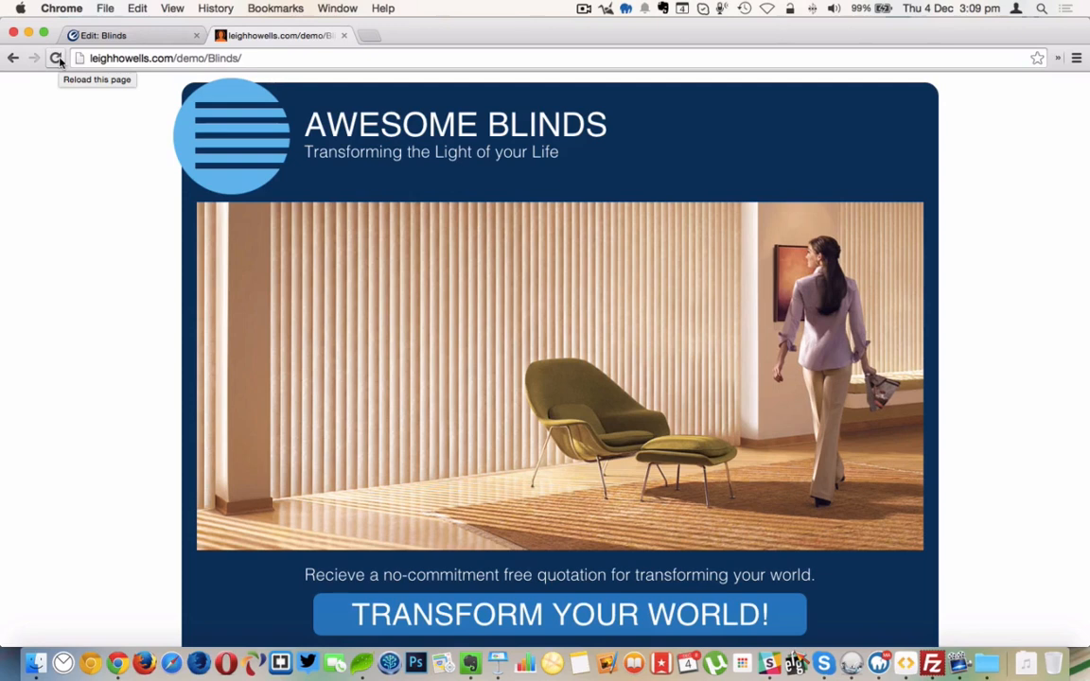
click(58, 60)
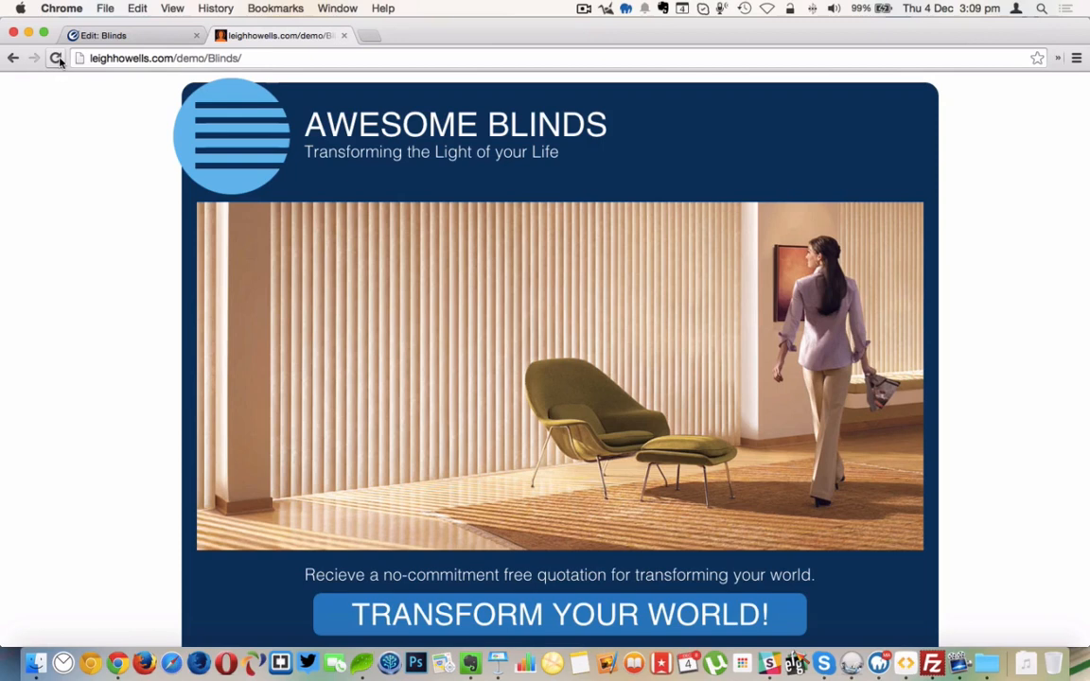
click(130, 38)
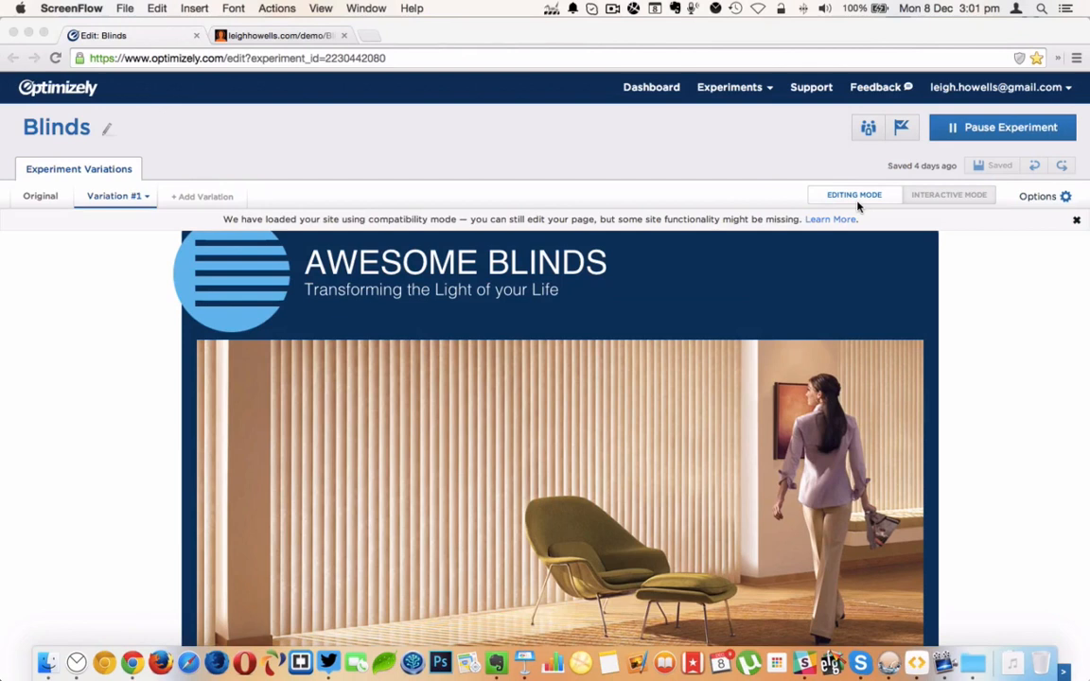
- Review the experiment's audience targeting and the conditions available for a new audience, and leave without creating one
click(867, 128)
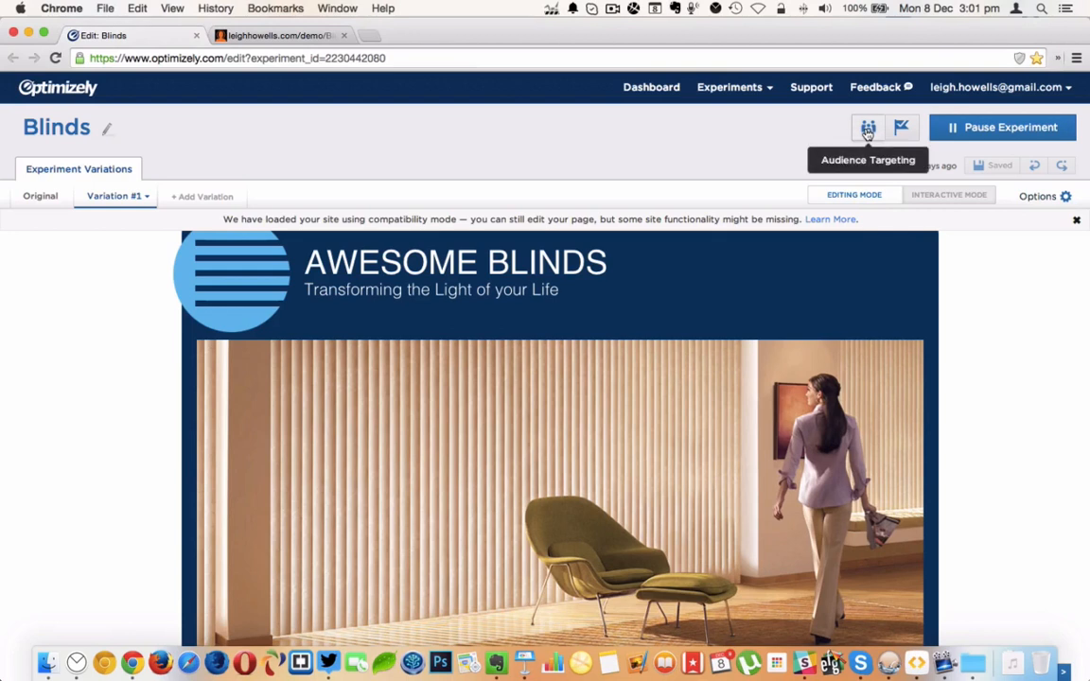
click(867, 130)
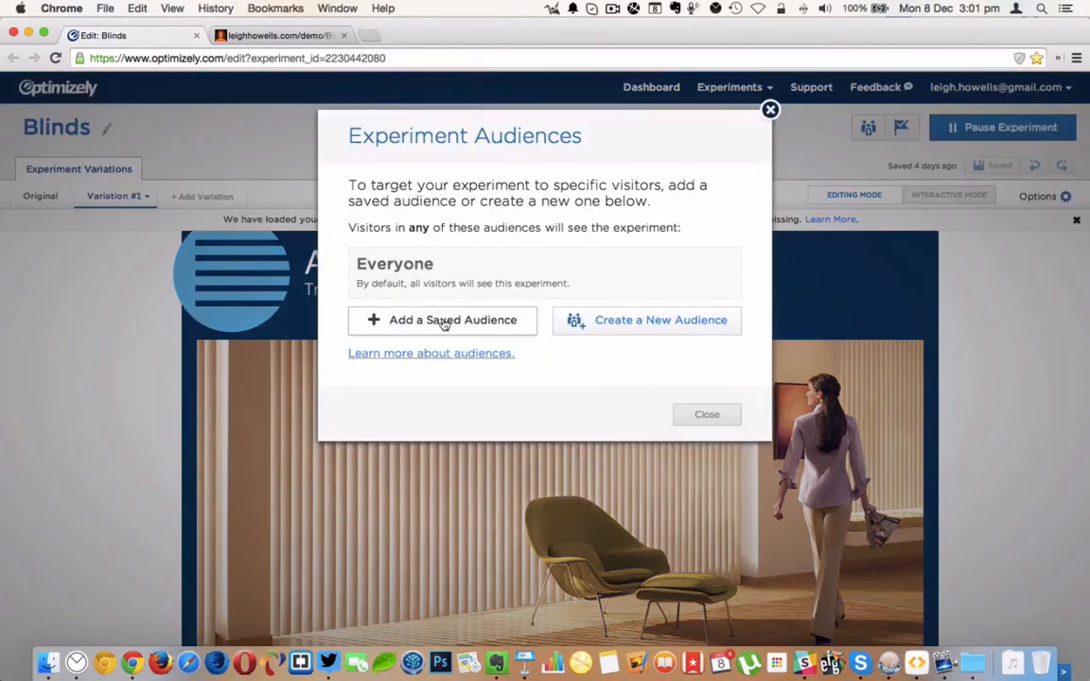
click(672, 319)
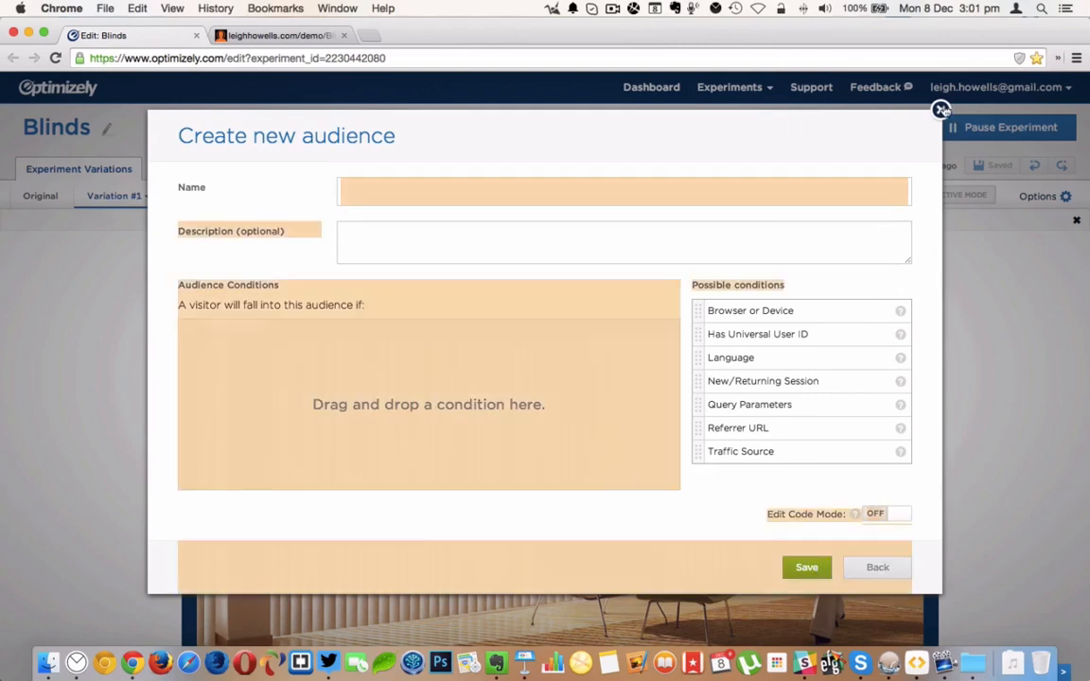
key(Escape)
- Start a new experiment goal named "Button click" with Custom events as what to track
click(900, 130)
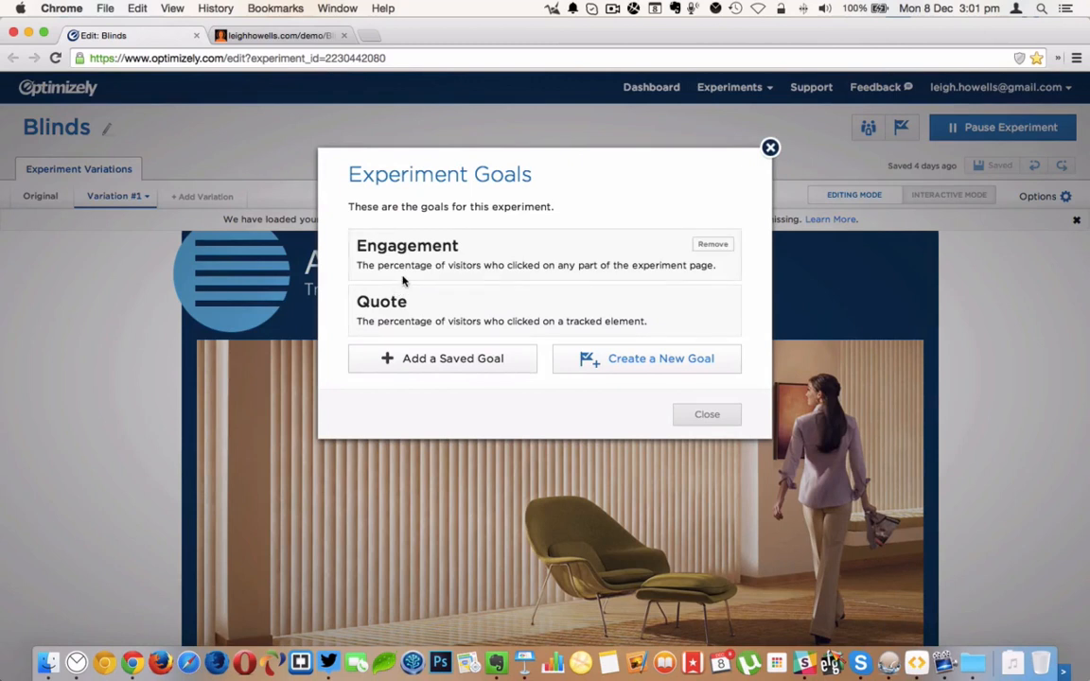
click(588, 369)
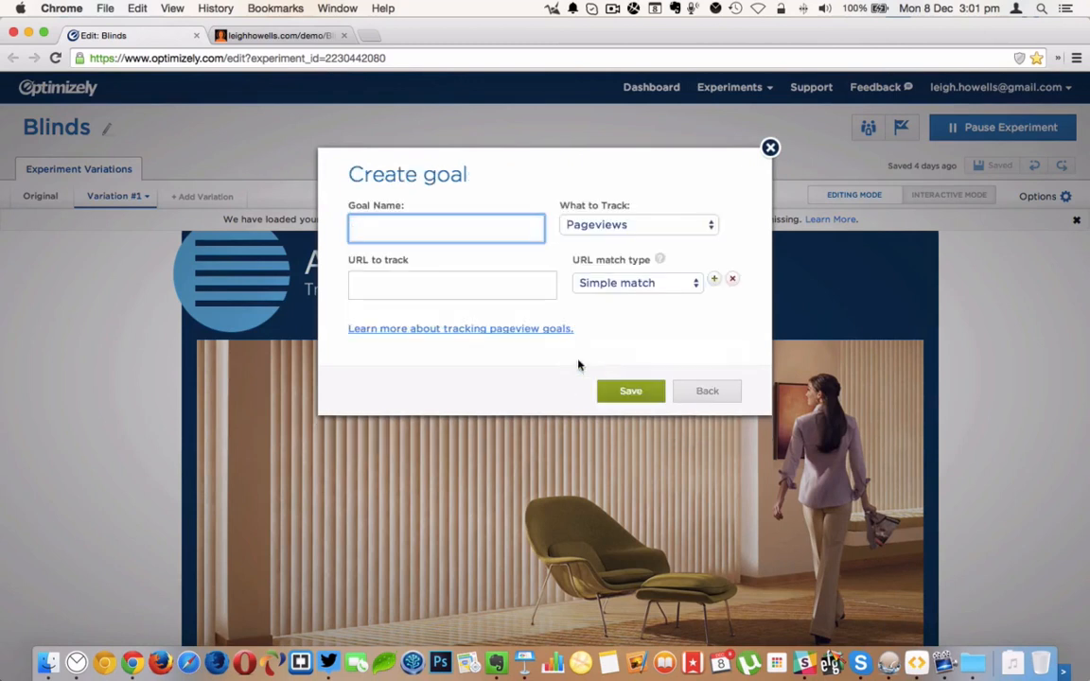
click(632, 229)
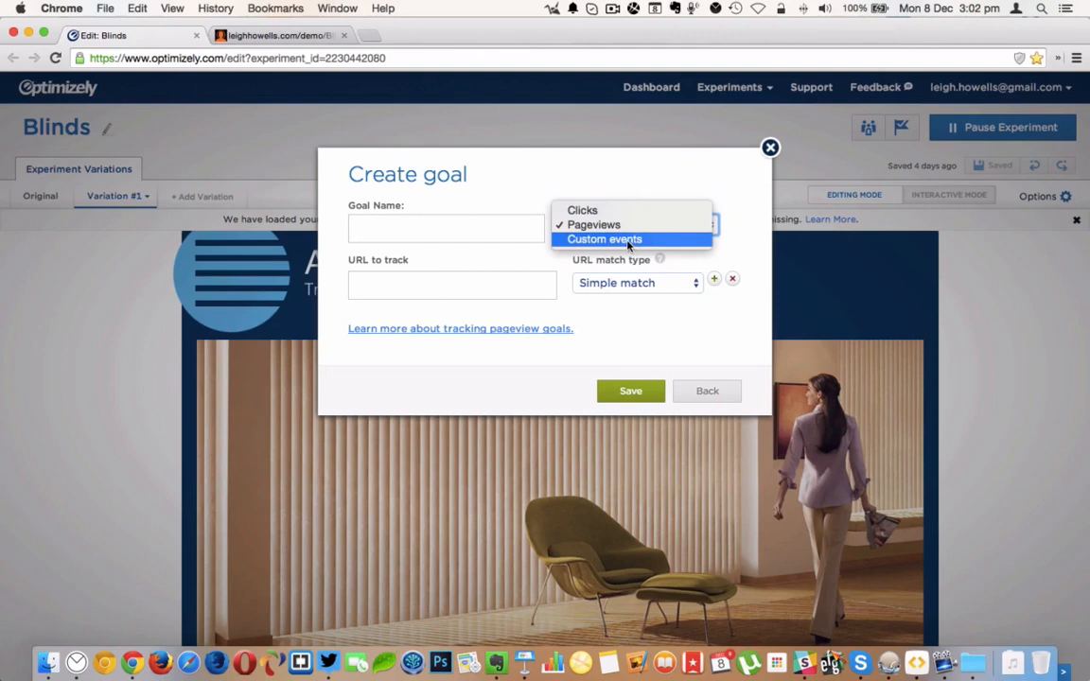
click(624, 244)
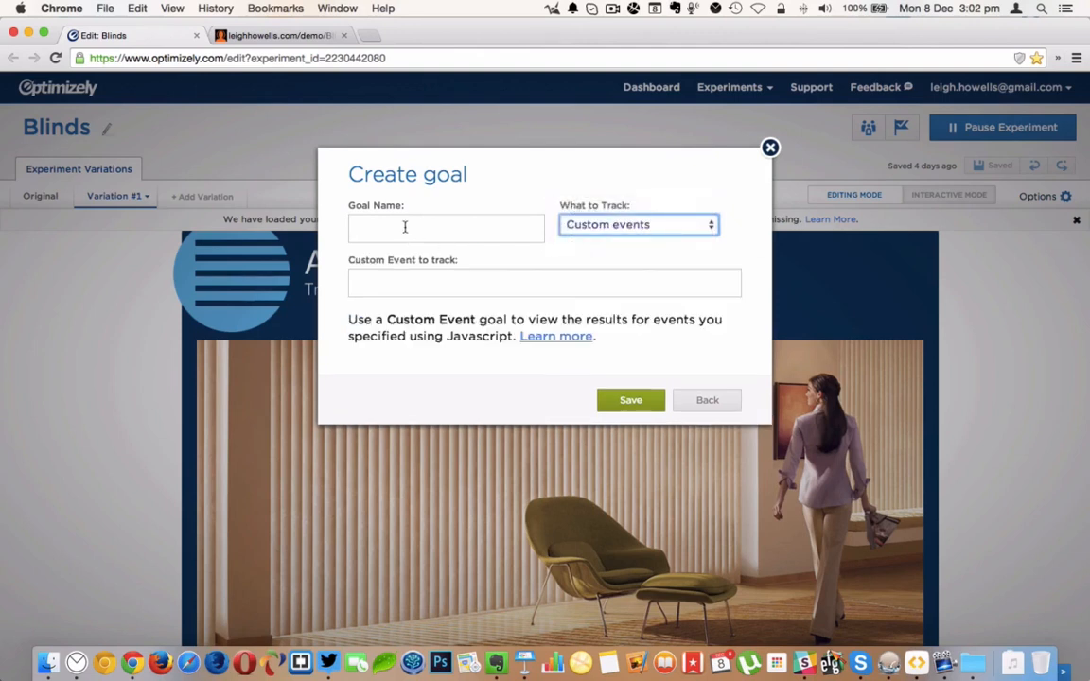
click(539, 226)
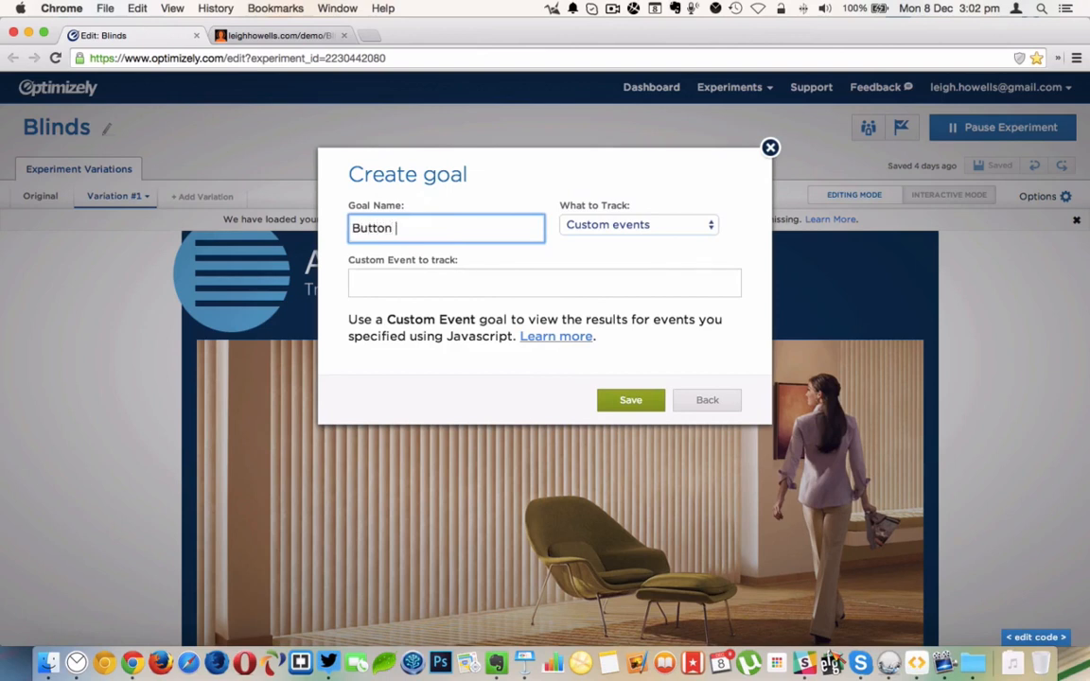
click(432, 281)
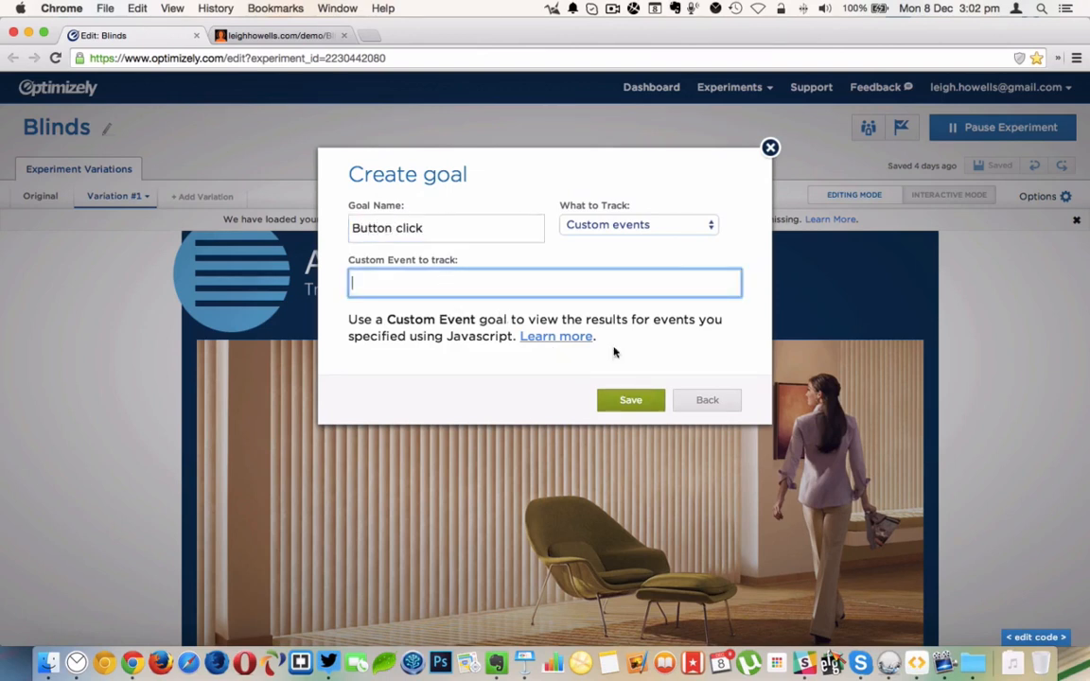
- Make the Button click goal track clicks on the GET A QUOTATION button, save it, and close the experiment goals
click(648, 225)
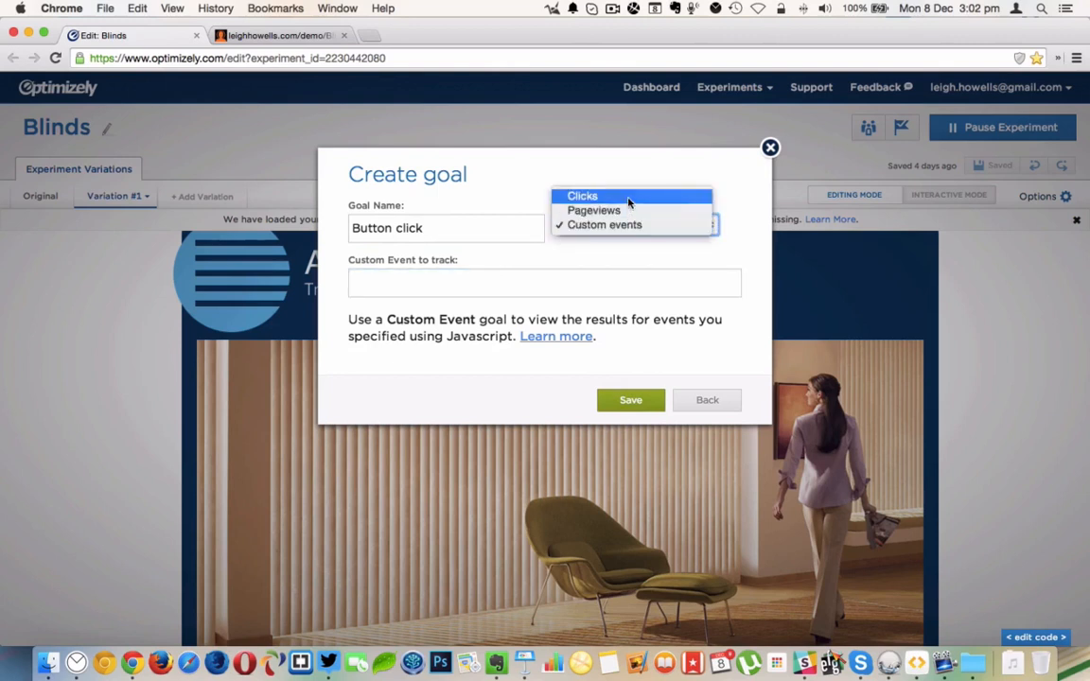
click(561, 196)
scroll(570, 369, down, 8)
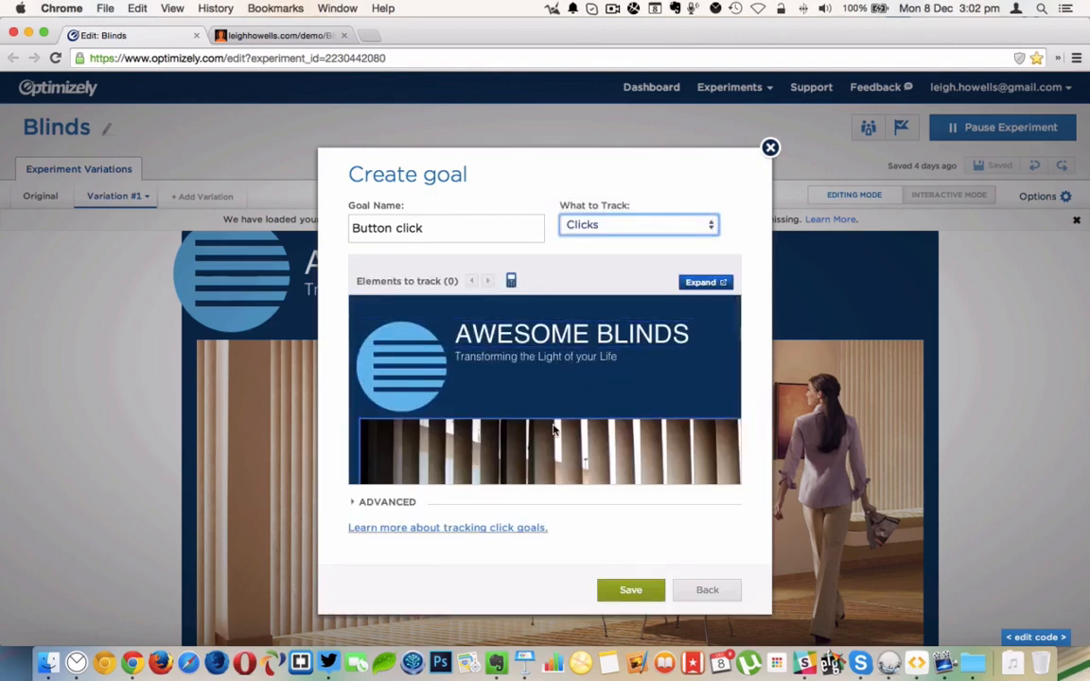
click(535, 425)
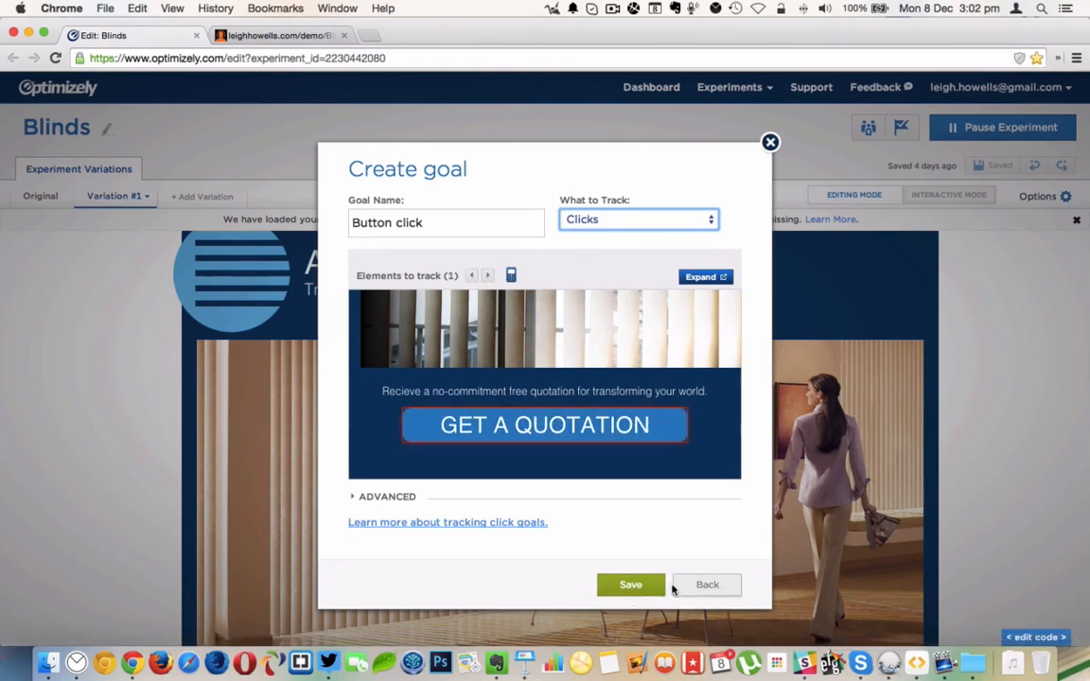
click(633, 587)
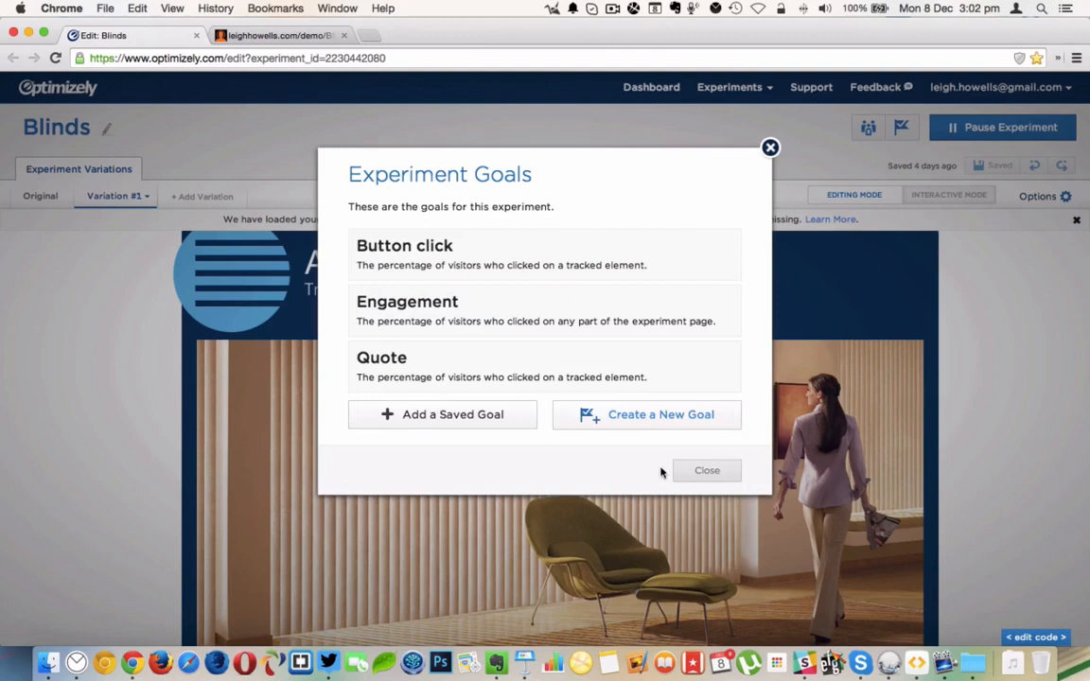
click(771, 148)
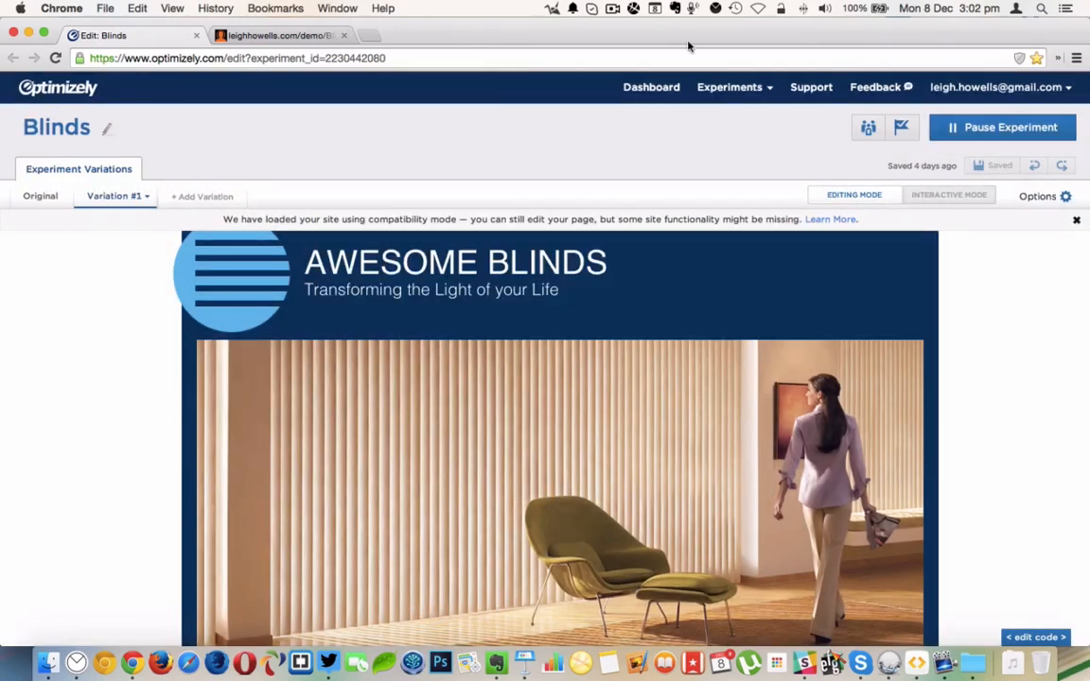
- Go to the project dashboard and open the results of the Blinds experiment
click(667, 86)
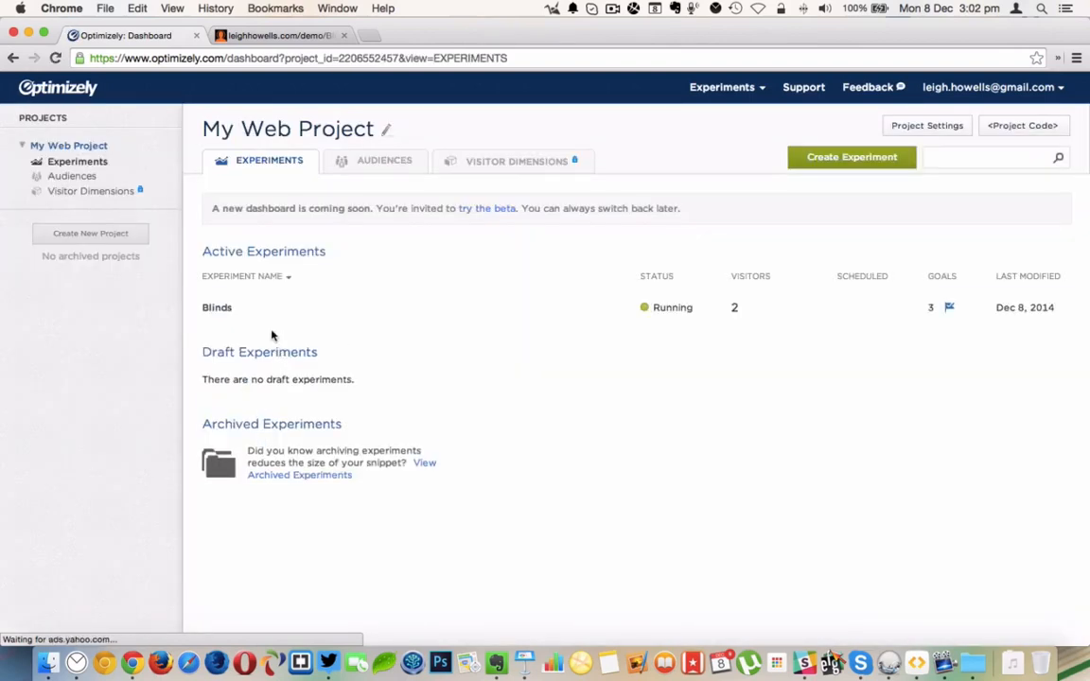
click(215, 309)
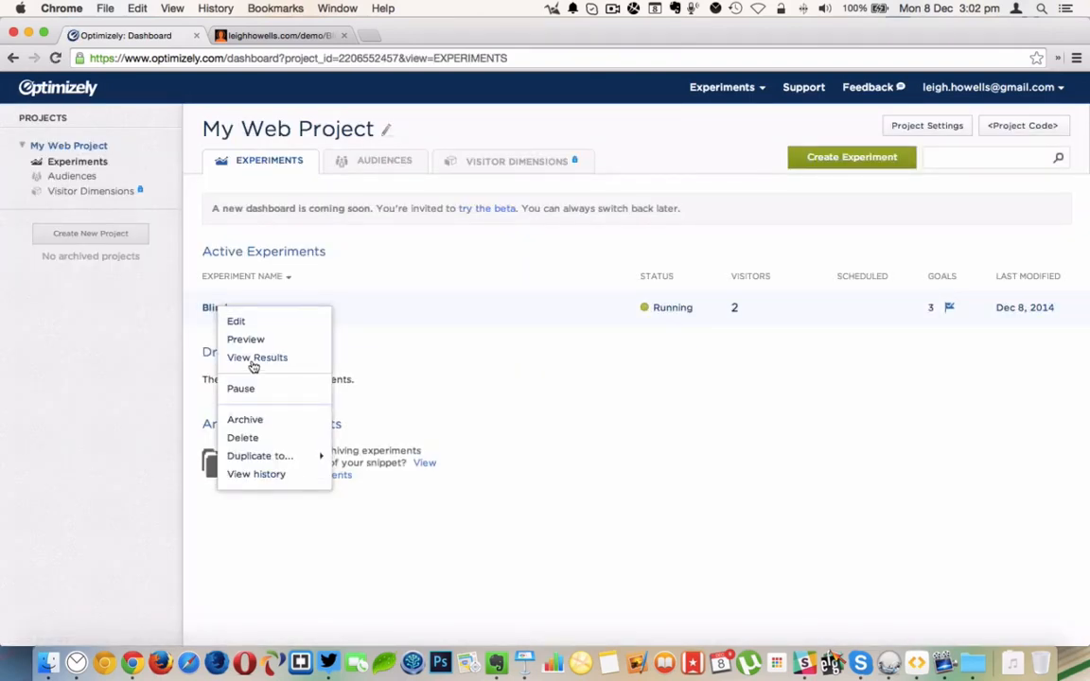
click(254, 358)
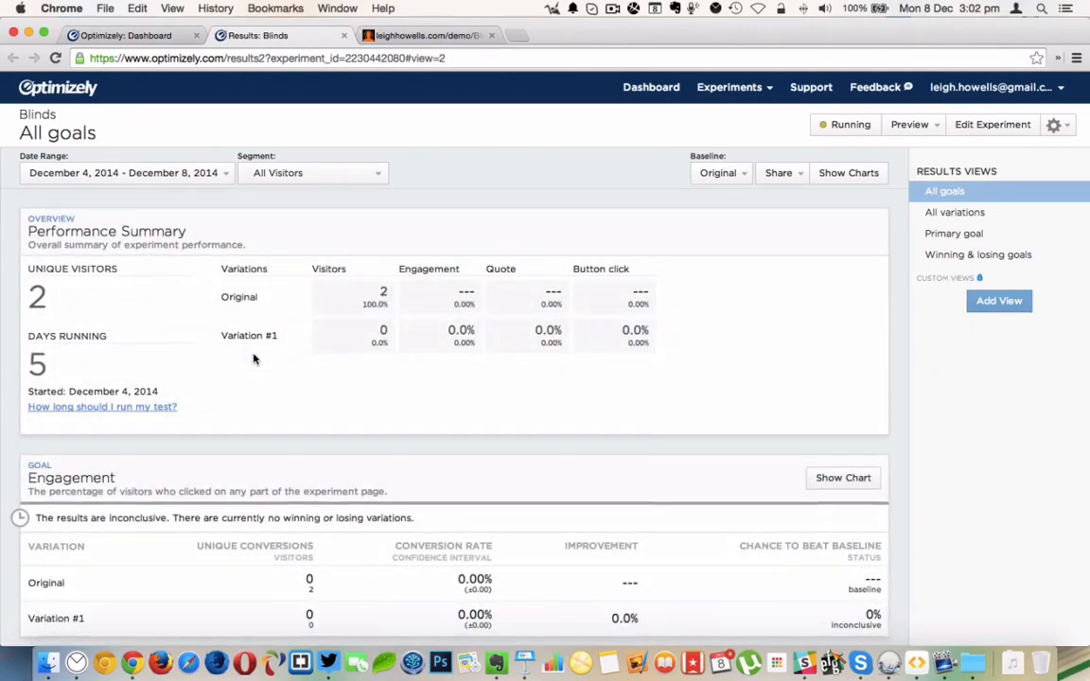
- Examine the Performance Summary and the results per goal, and show the charts for all goals
scroll(254, 359, down, 3)
scroll(254, 359, up, 1)
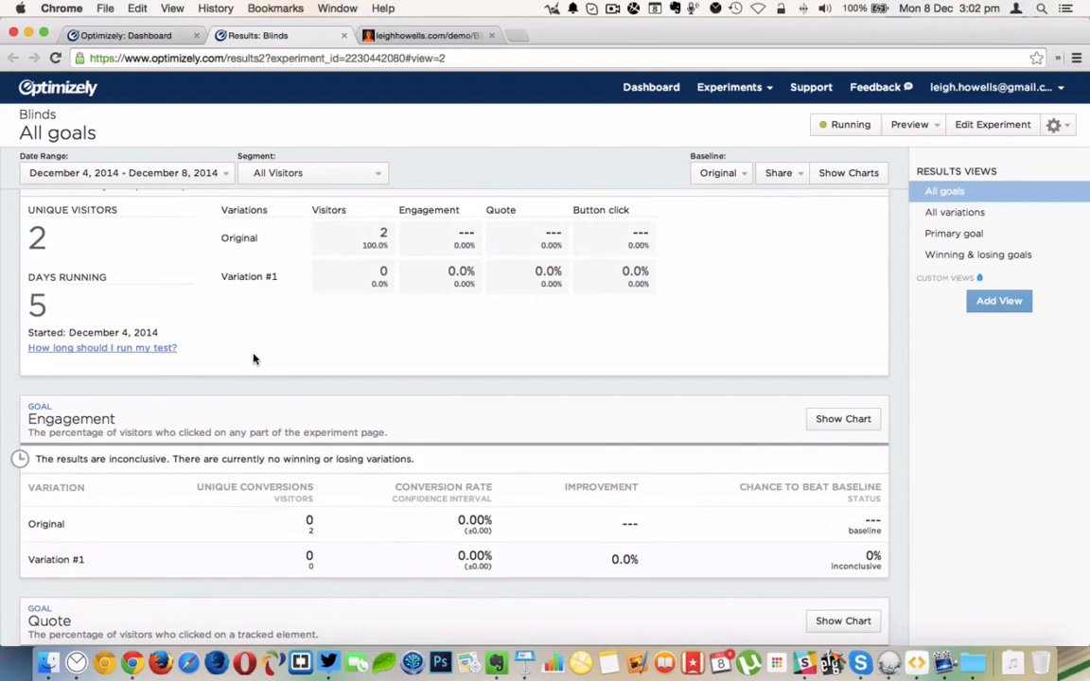
scroll(254, 359, up, 1)
scroll(254, 359, up, 1)
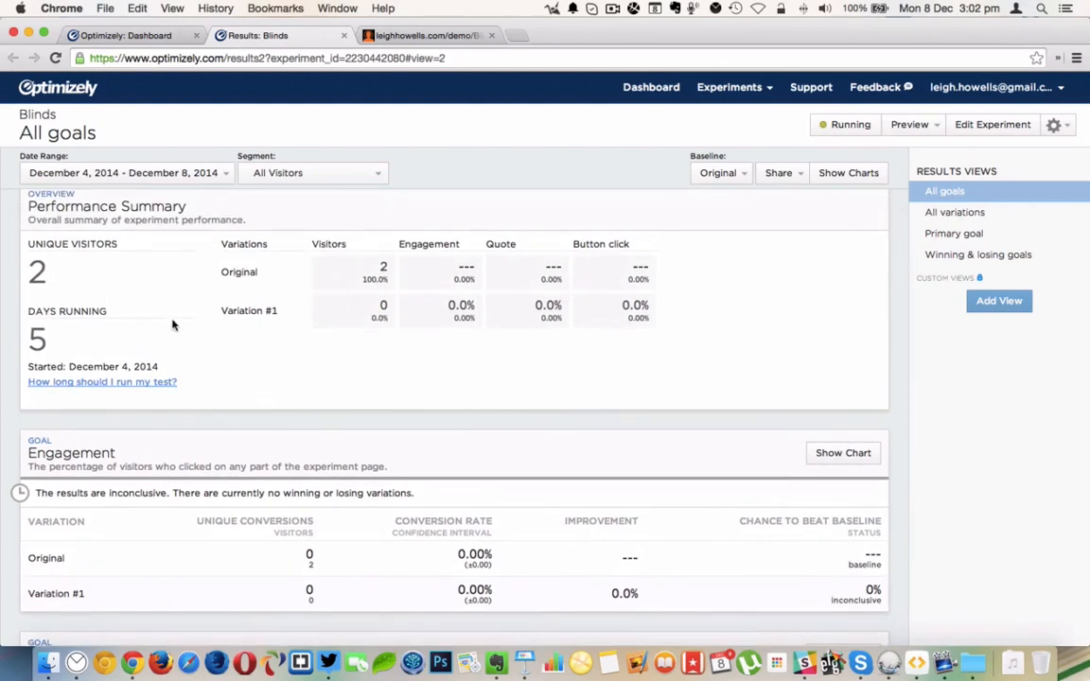
scroll(94, 312, up, 1)
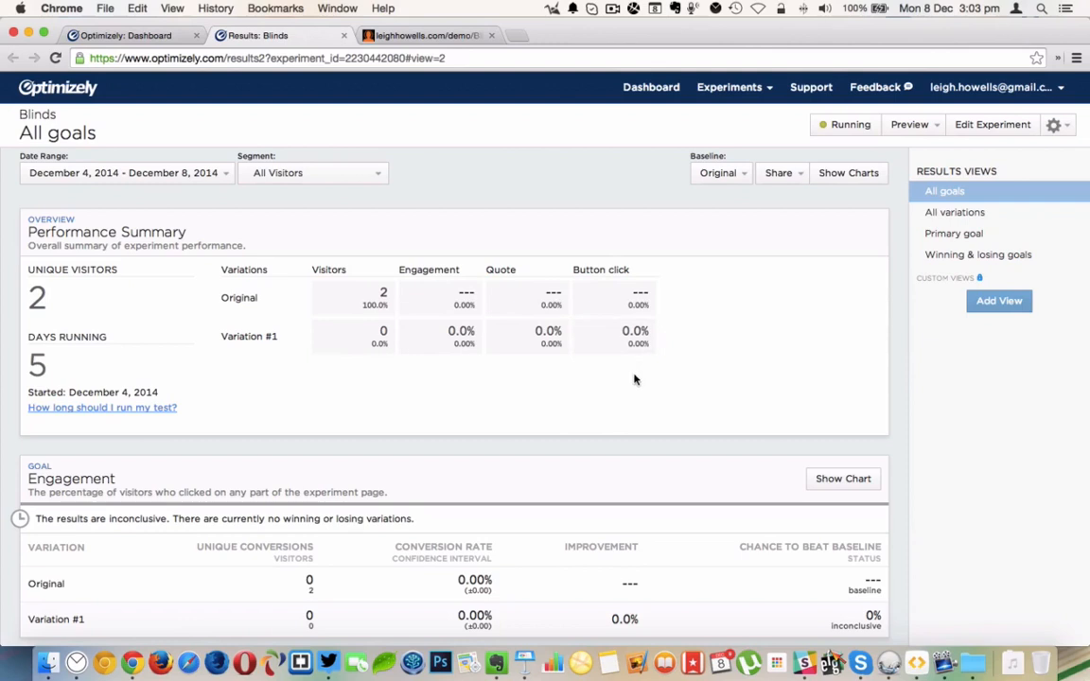
scroll(638, 394, down, 3)
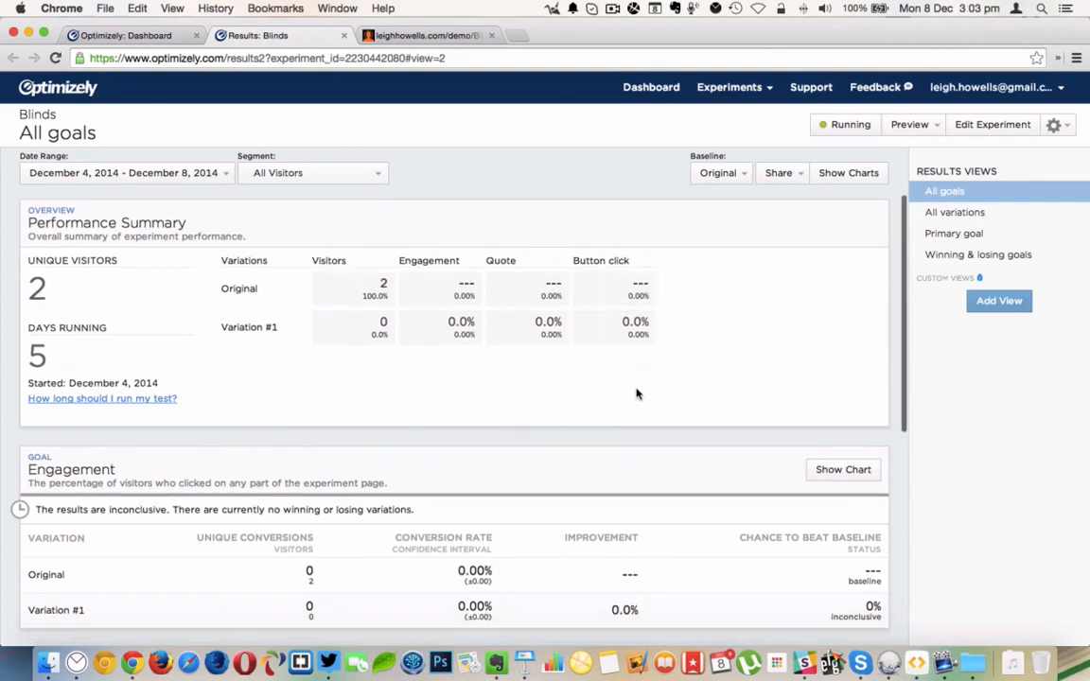
scroll(638, 393, up, 1)
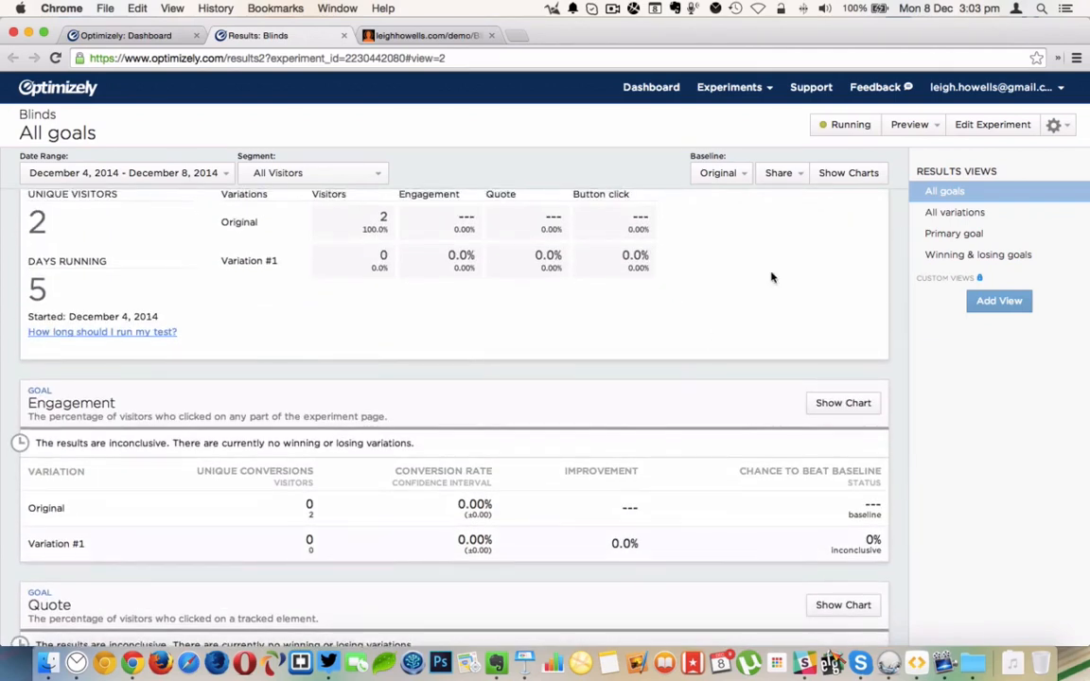
click(861, 177)
scroll(720, 395, down, 6)
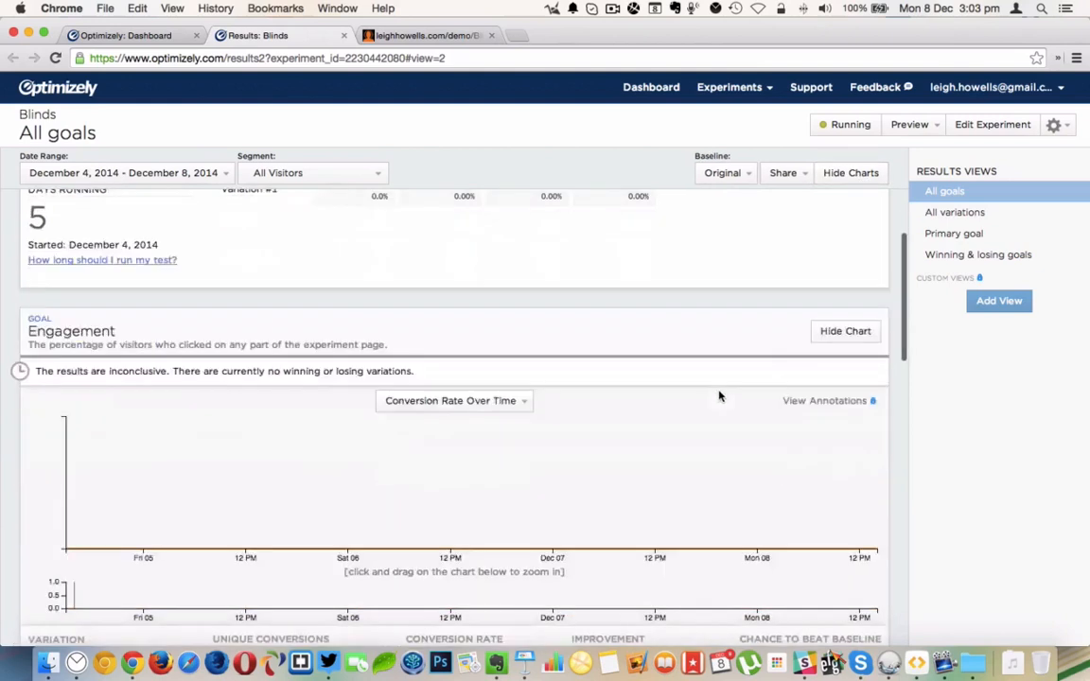